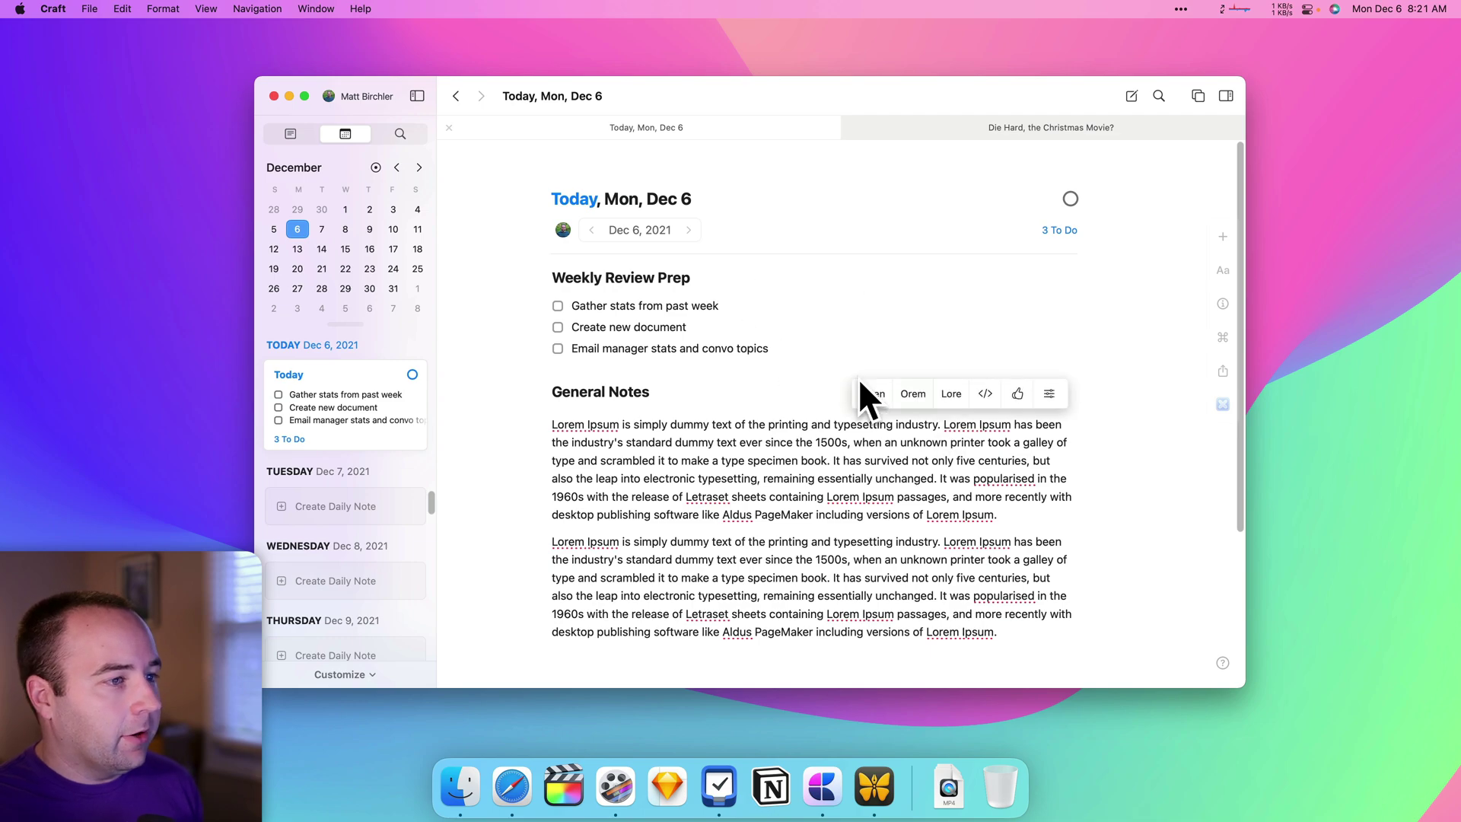
# Examine the Craft eXtensions - Developer Preview setting in the Advanced preferences and close the preferences.
pyautogui.press('super+comma')
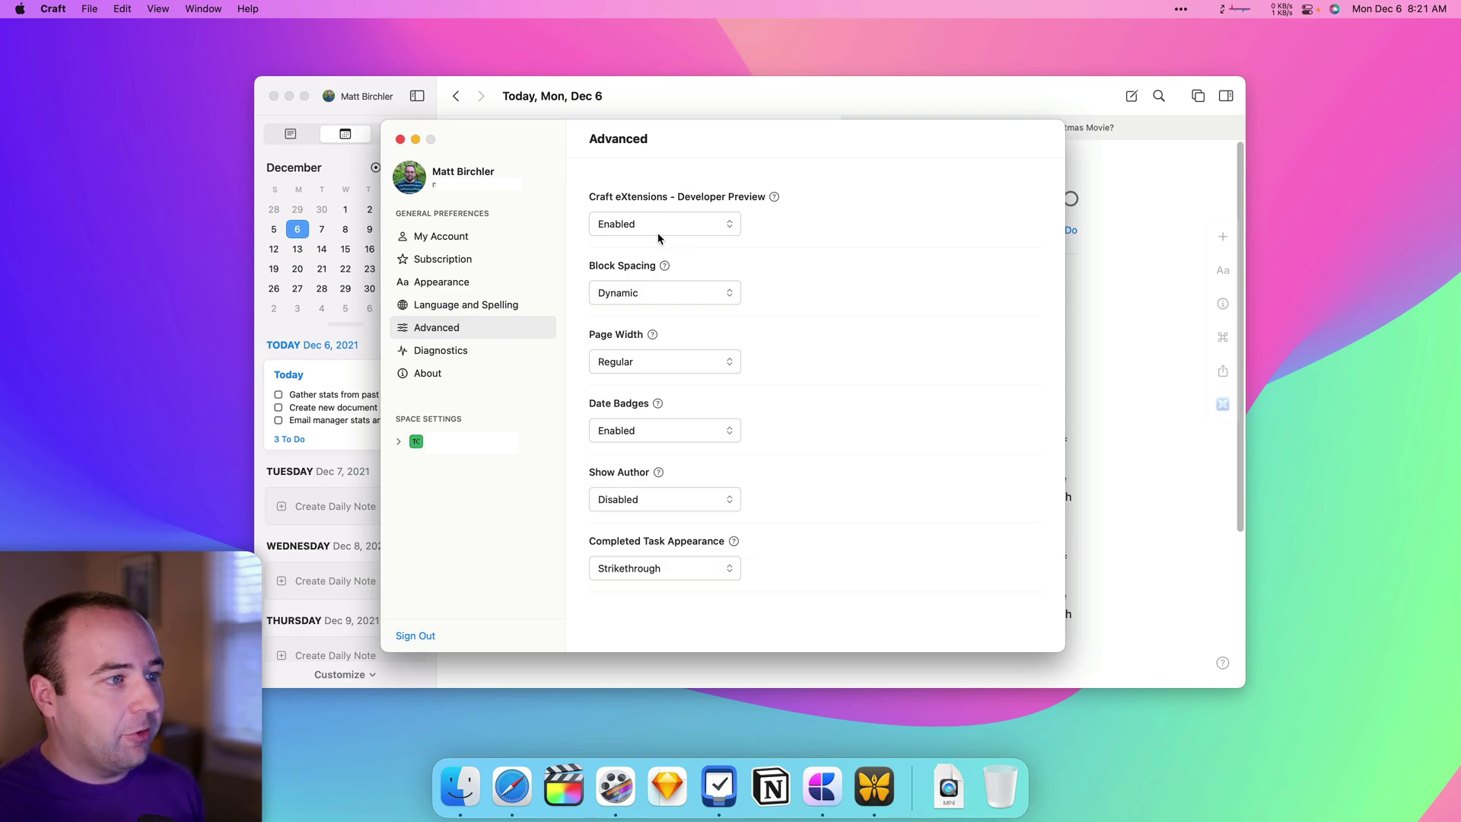
pyautogui.click(400, 140)
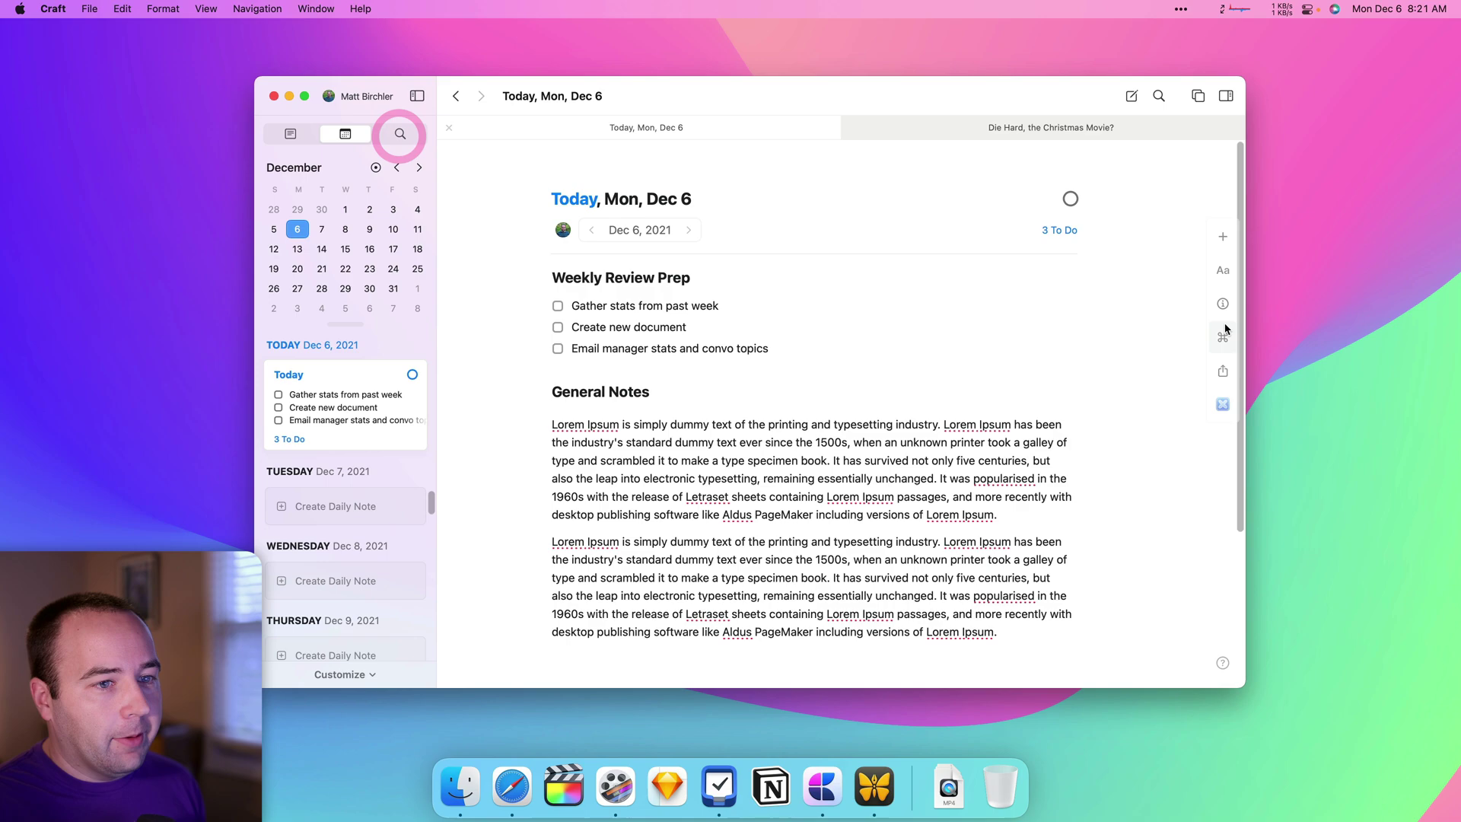
pyautogui.click(1135, 330)
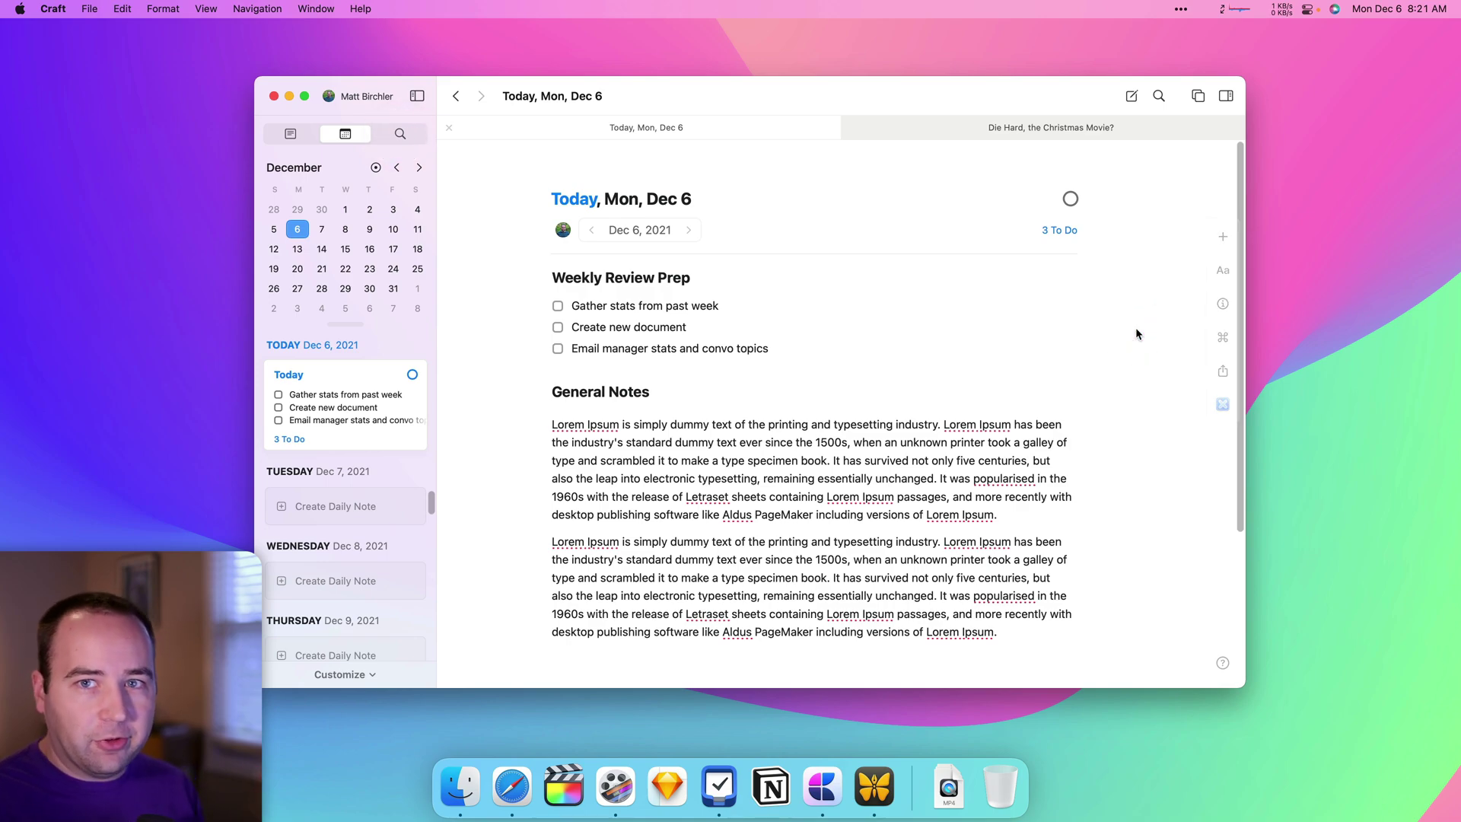
# Show the Craft eXtensions list beside today's note and widen the window so the note text fits.
pyautogui.click(1222, 406)
pyautogui.click(1222, 405)
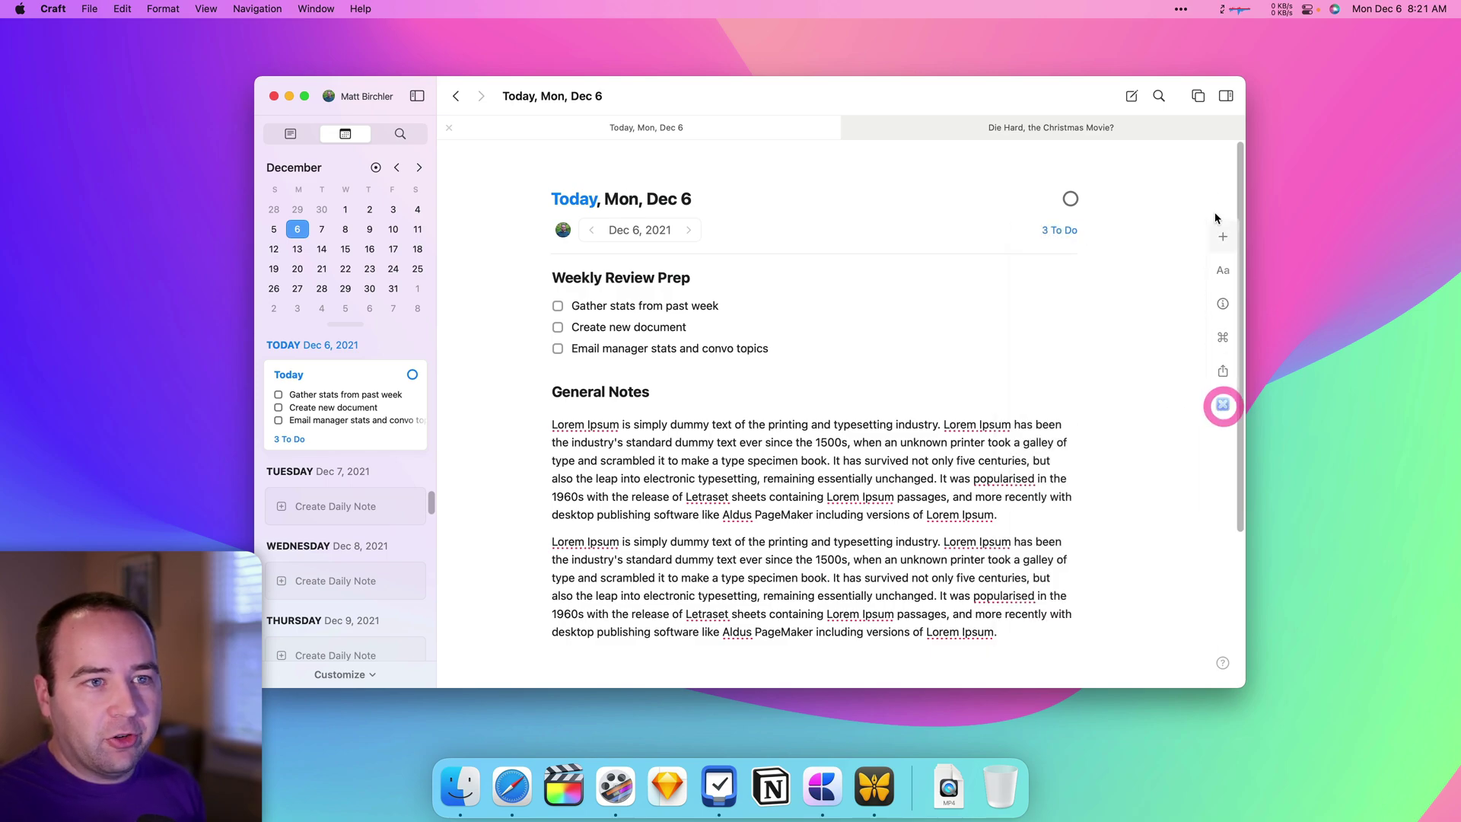
pyautogui.click(1226, 97)
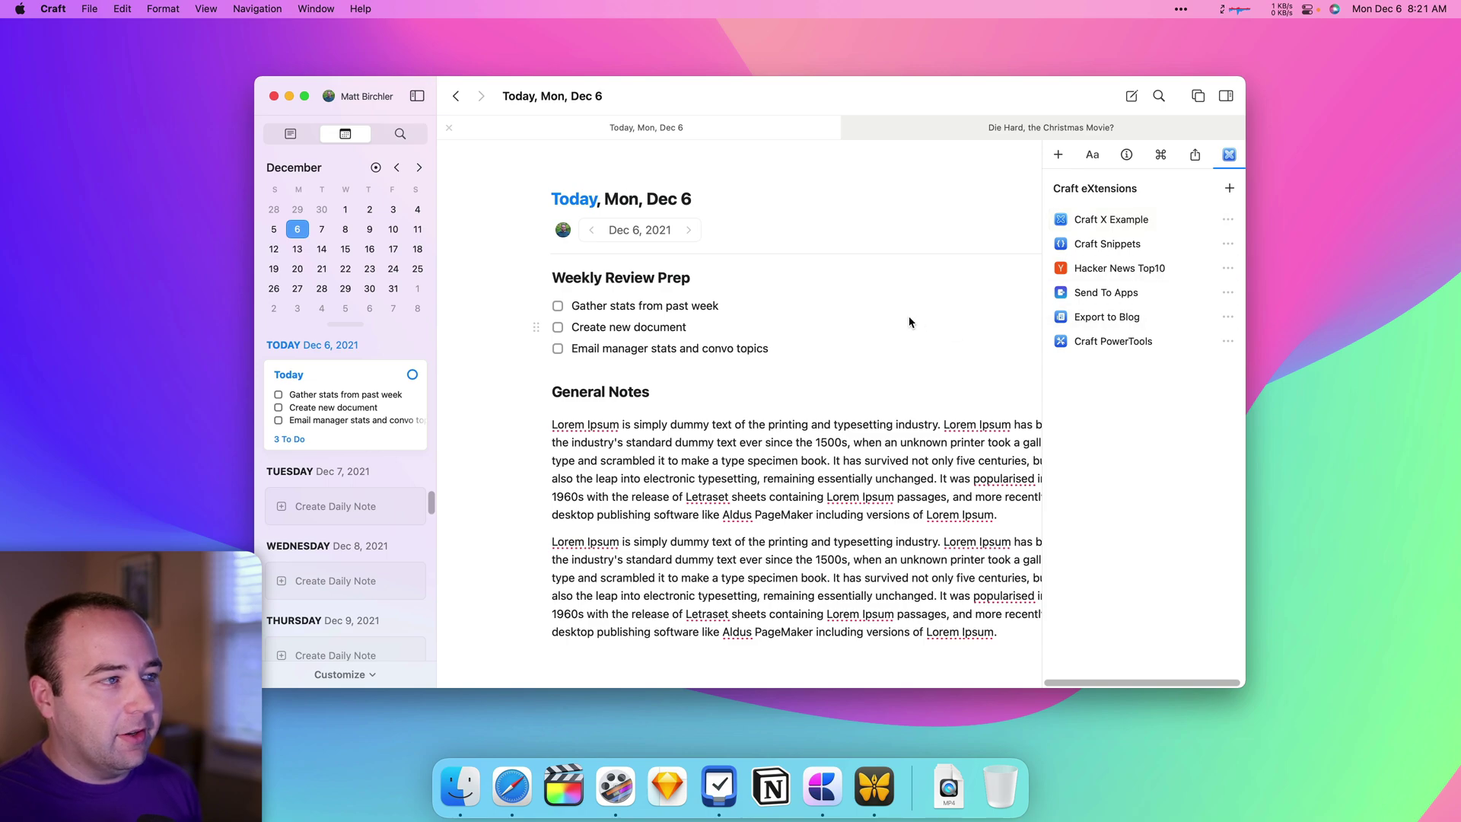
pyautogui.moveTo(255, 243); pyautogui.dragTo(202, 244)
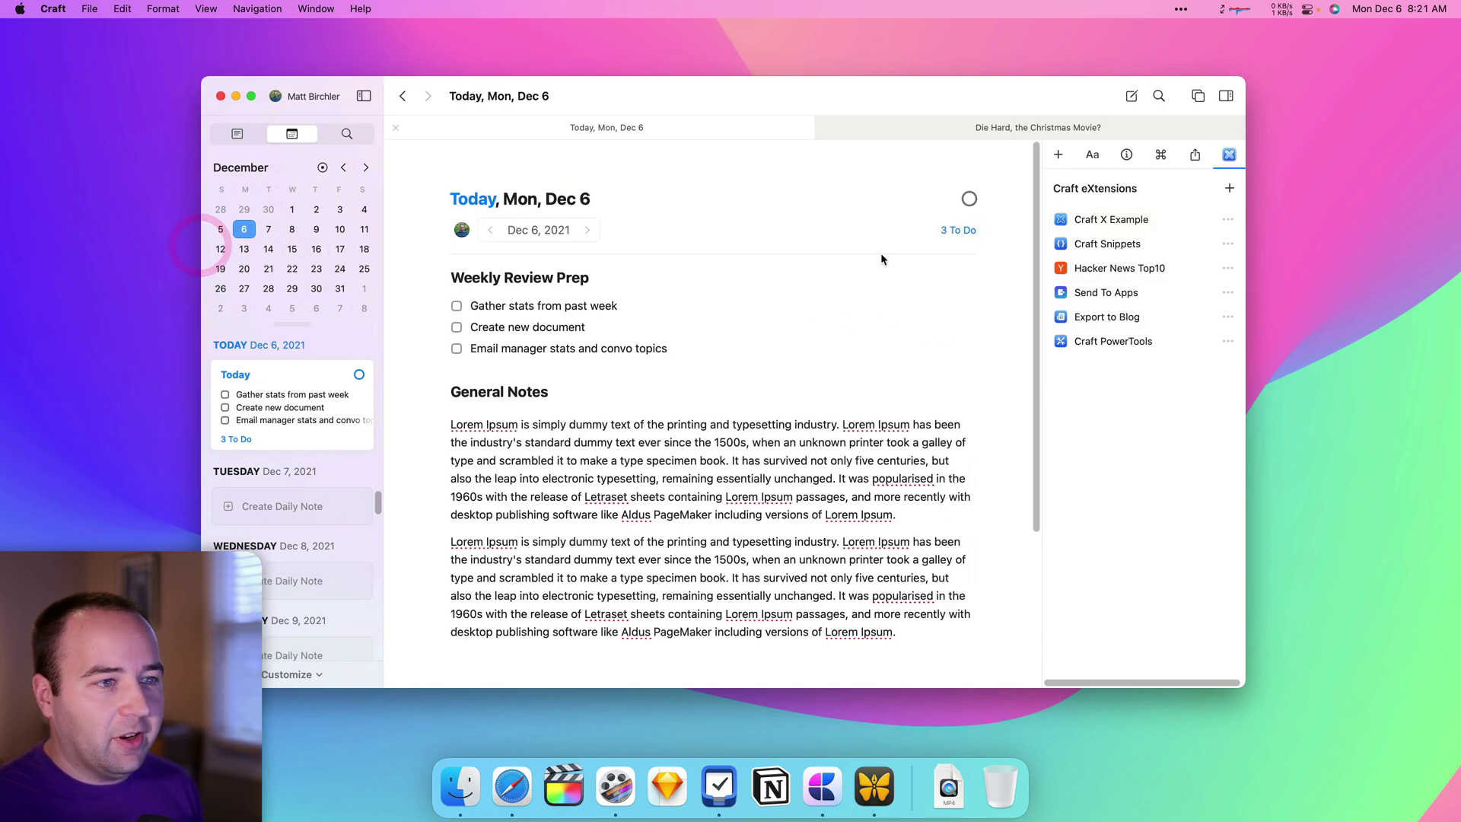
pyautogui.moveTo(626, 91); pyautogui.dragTo(614, 92)
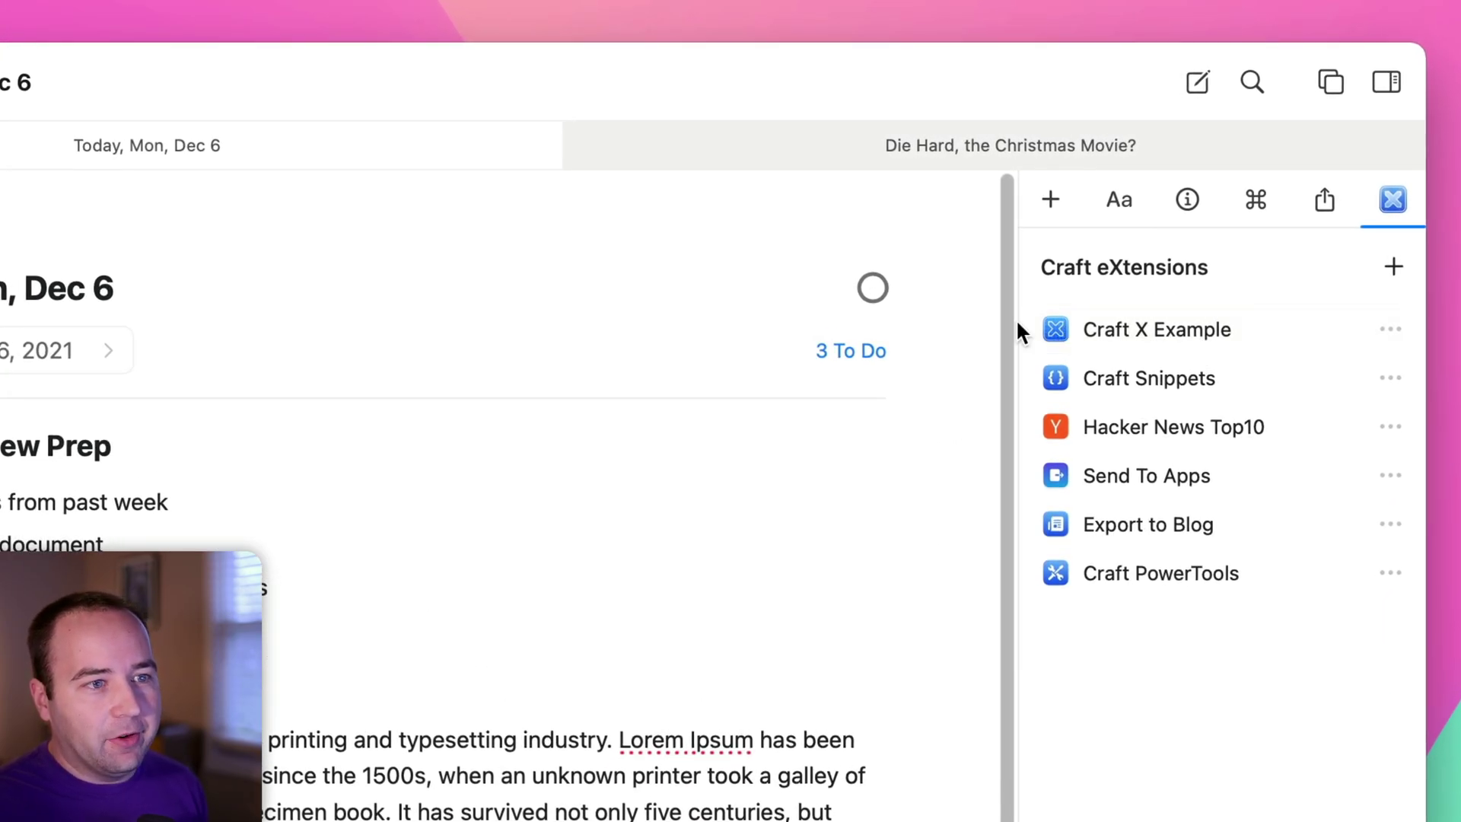
# Run Get Selected Blocks from Craft X Example's Editor APIs on the General Notes heading and both paragraphs, and inspect the console.
pyautogui.click(1125, 327)
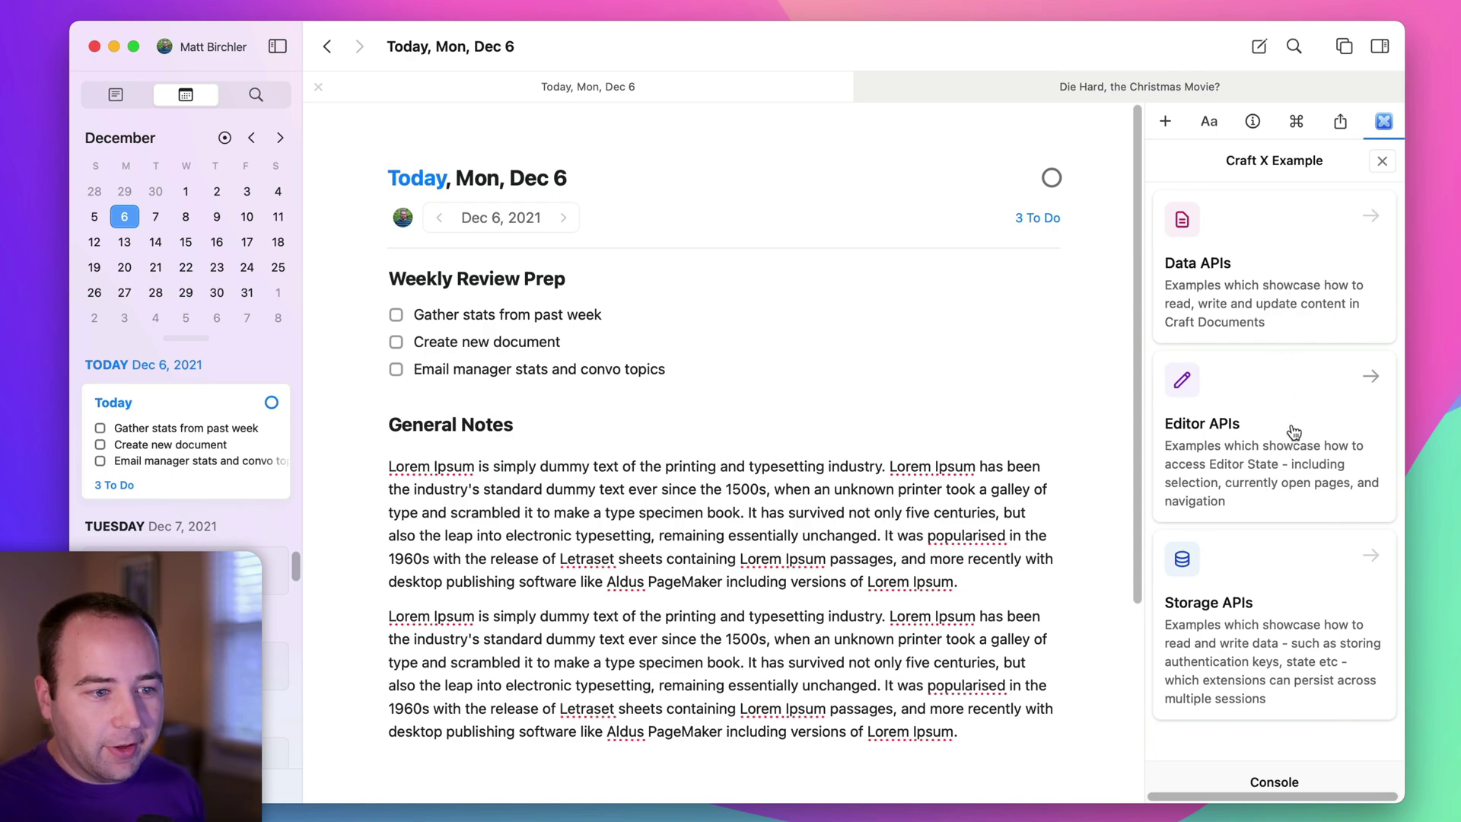
pyautogui.click(1255, 417)
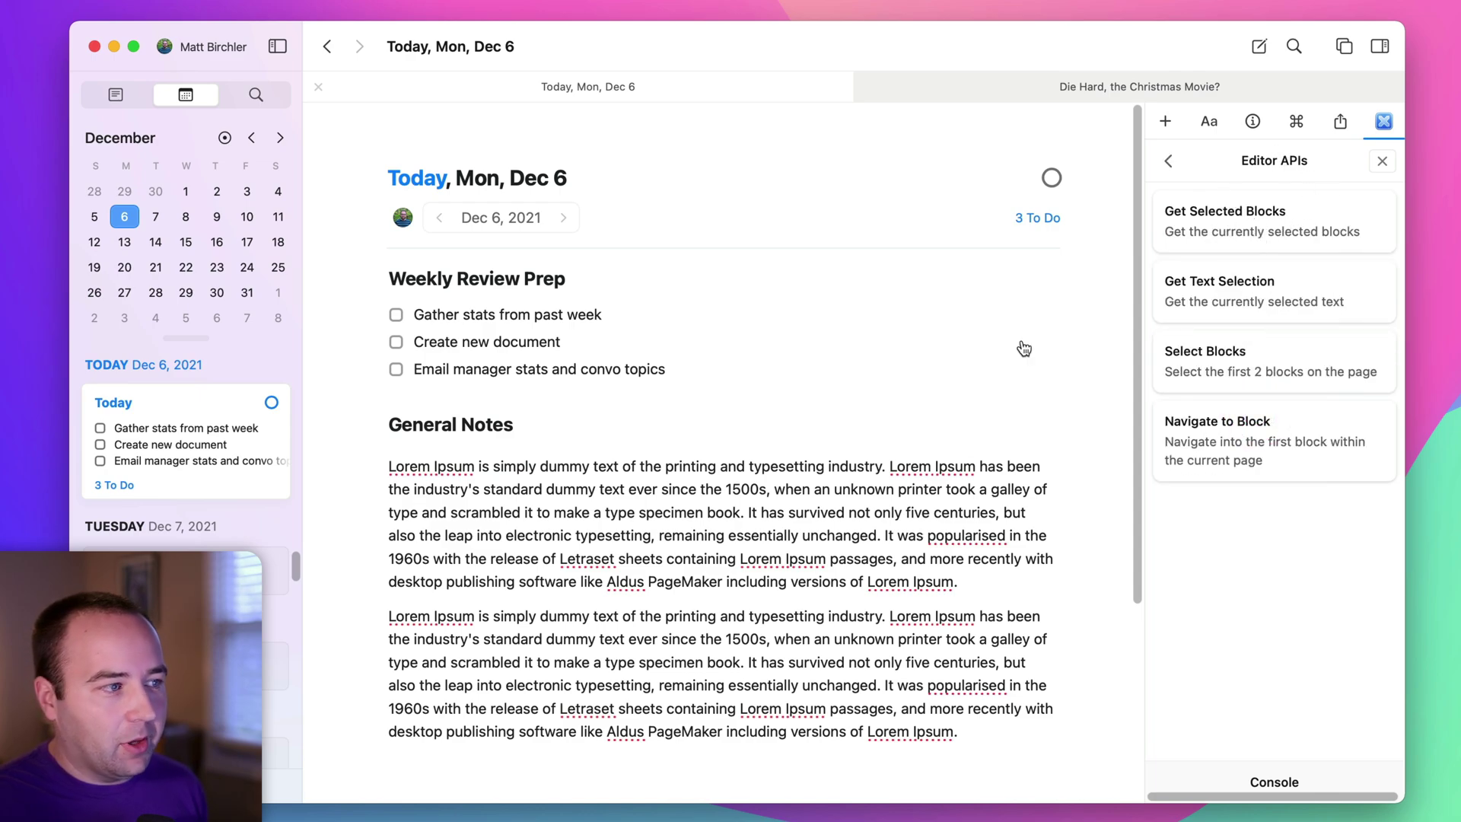
pyautogui.click(523, 659)
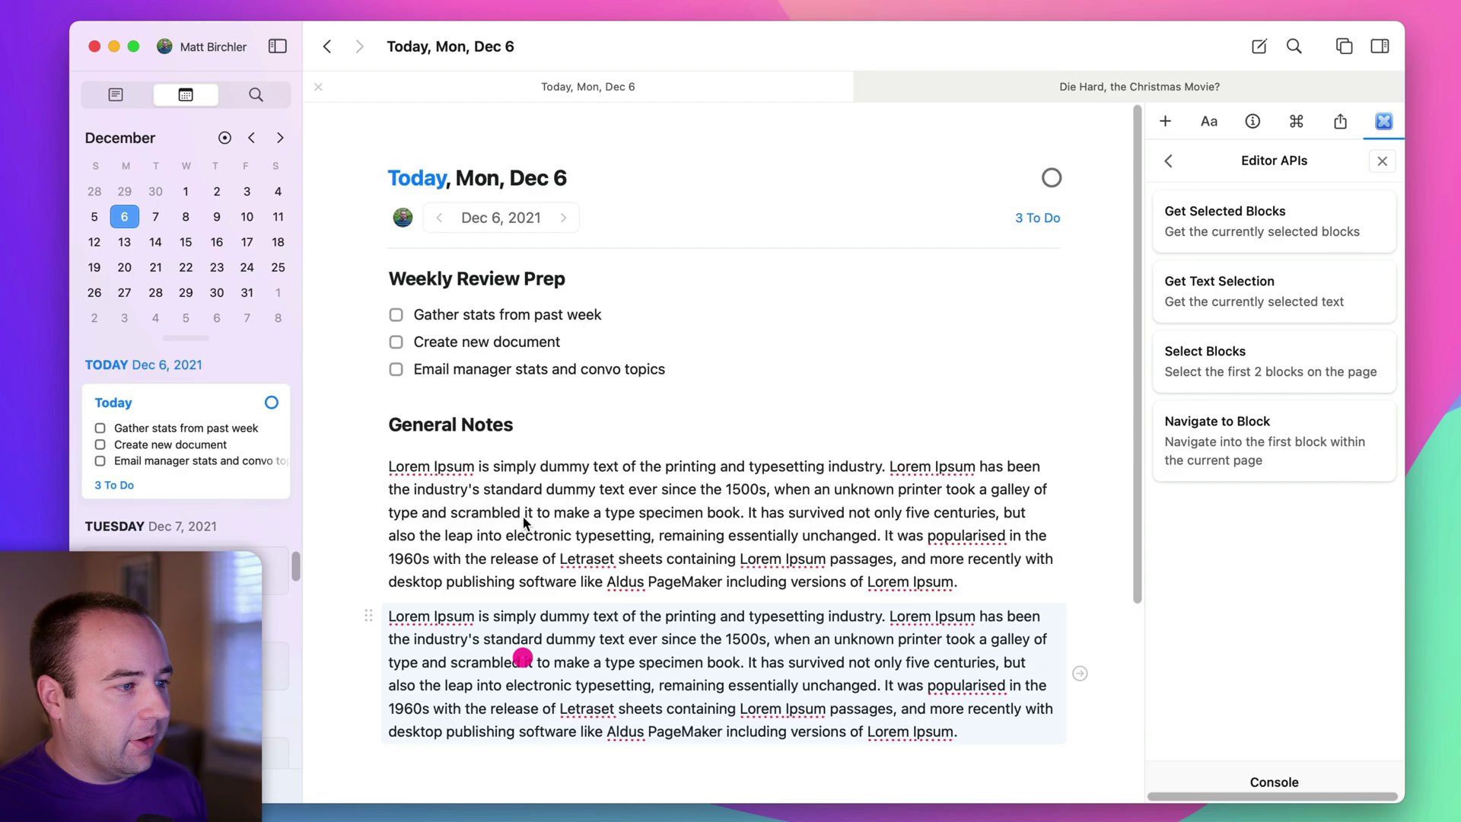
pyautogui.keyDown('shift'); pyautogui.click(499, 427); pyautogui.keyUp('shift')
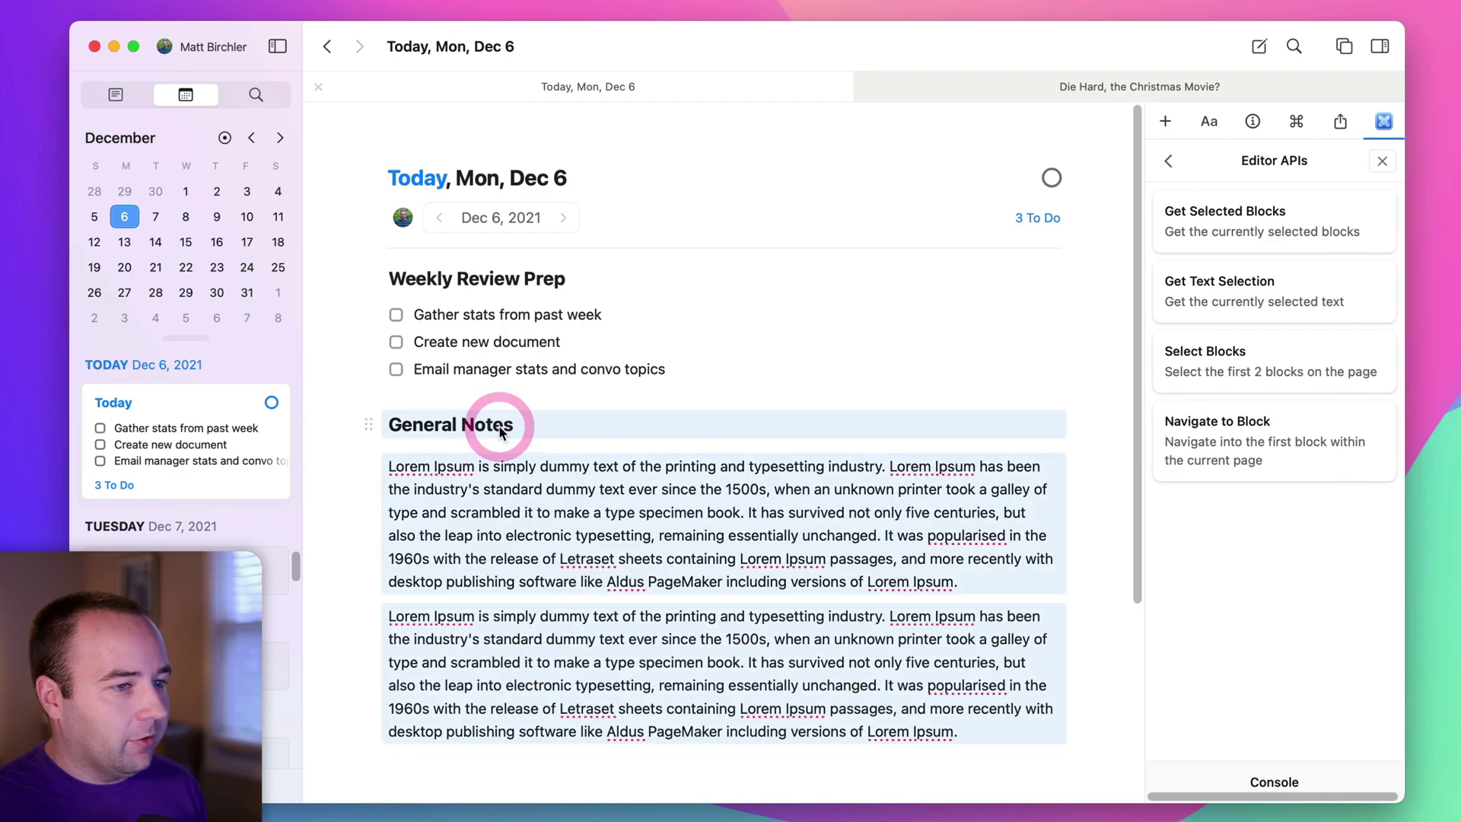
pyautogui.click(1217, 222)
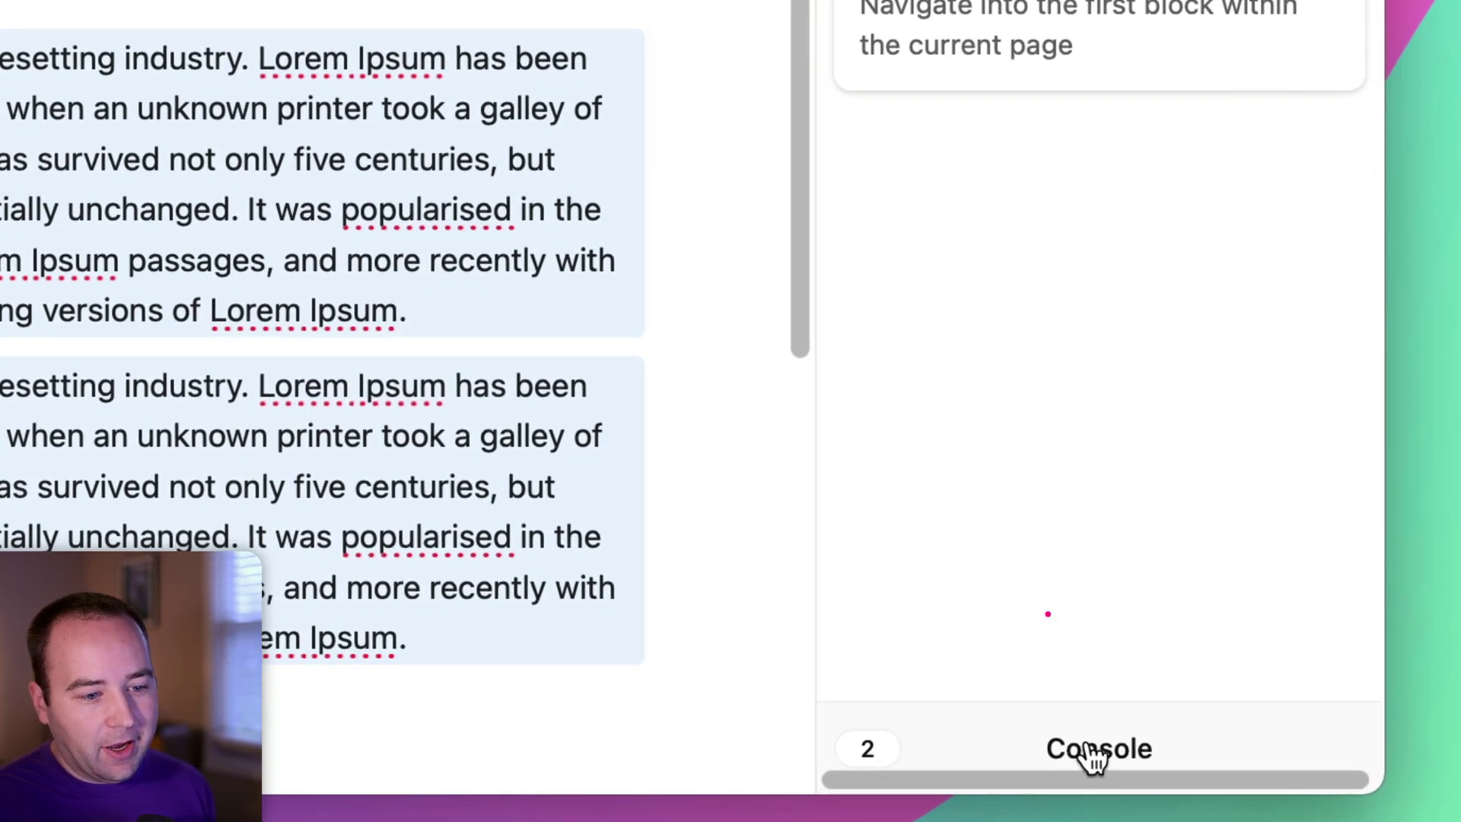
pyautogui.click(1096, 754)
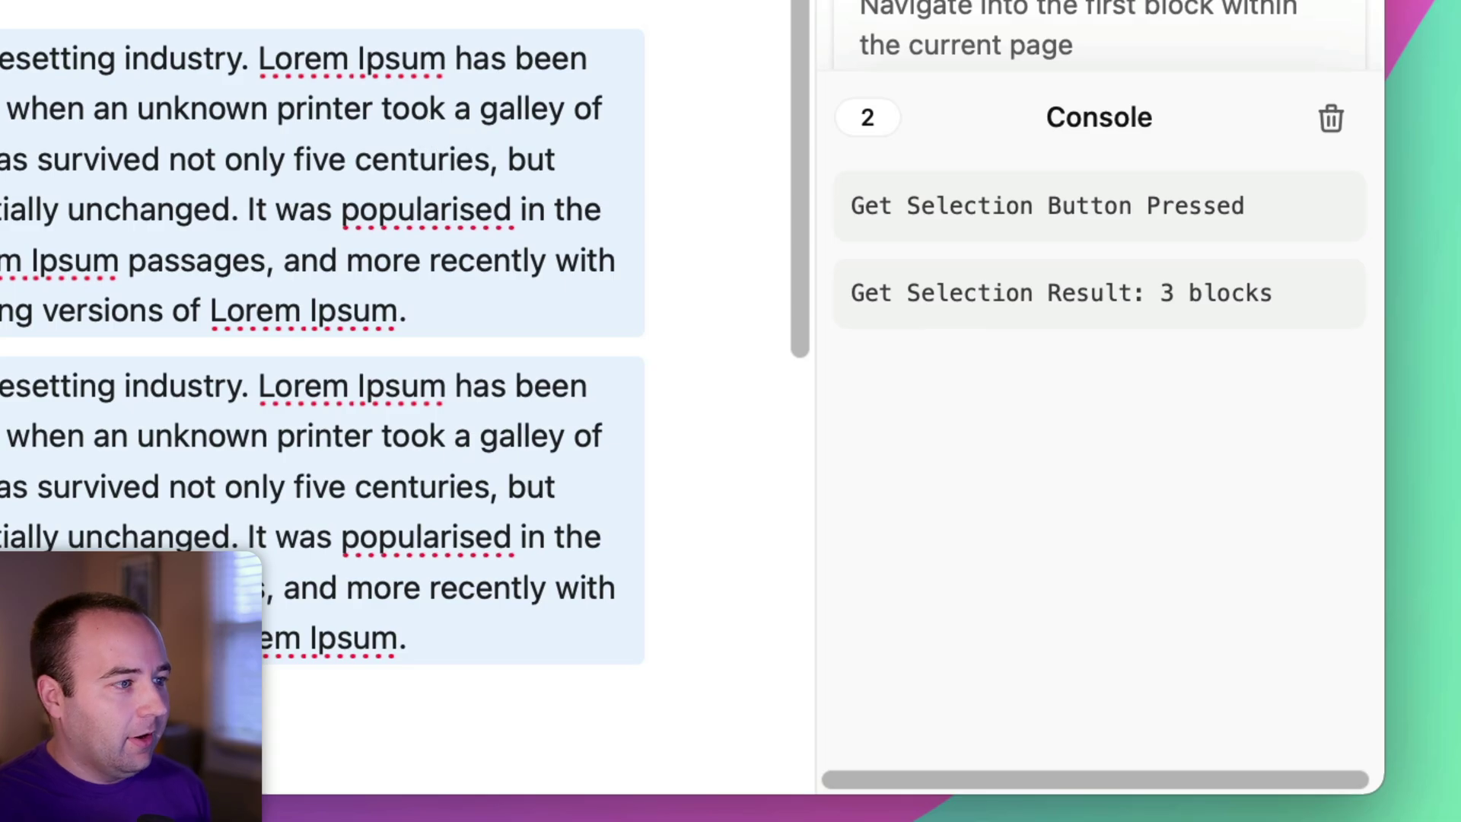
# Run Get Selected Blocks on the "Create new document" and "Email manager stats and convo topics" to-dos, and collapse the console.
pyautogui.press('Escape')
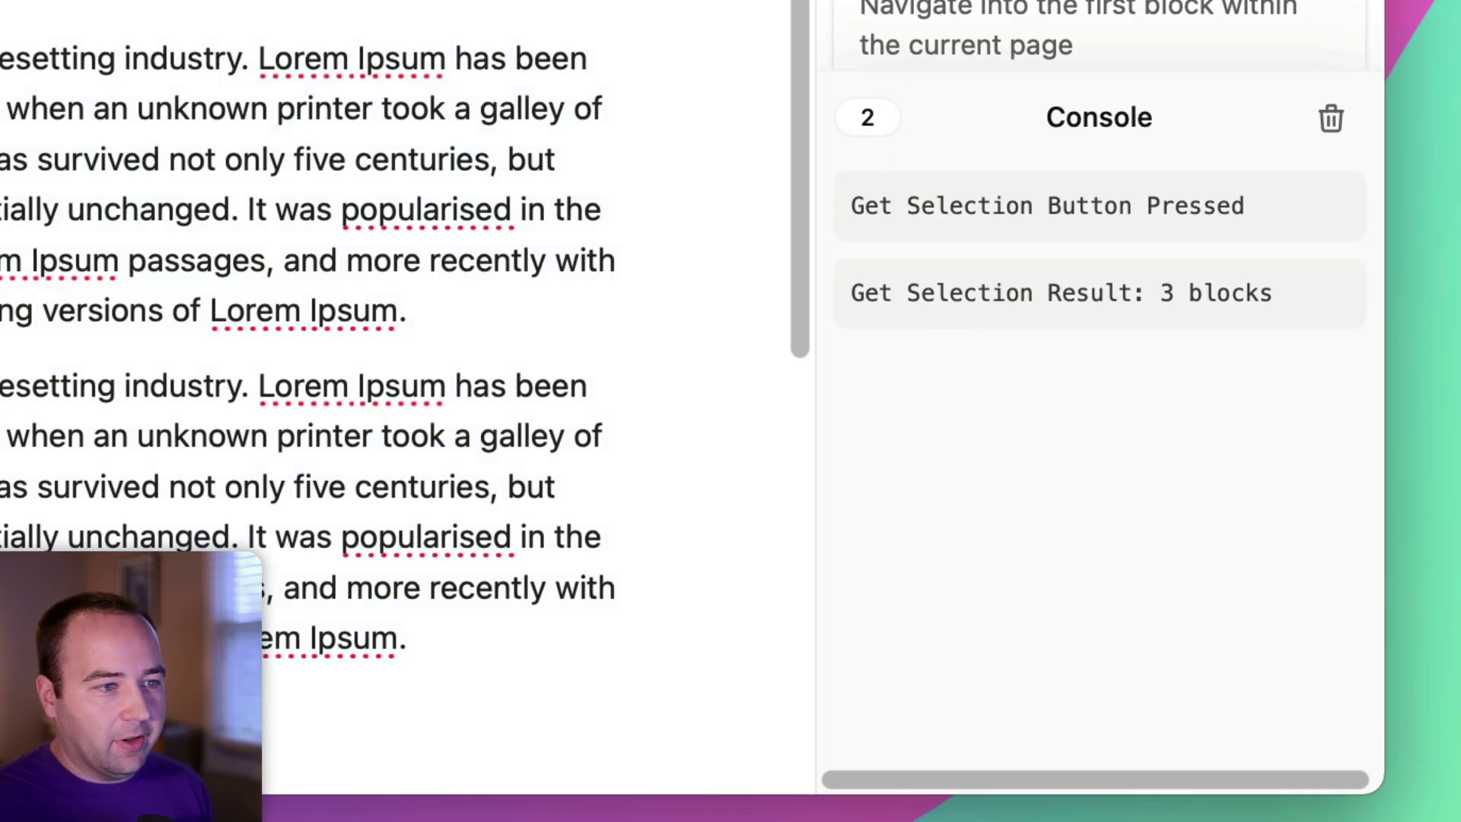
pyautogui.click(1089, 0)
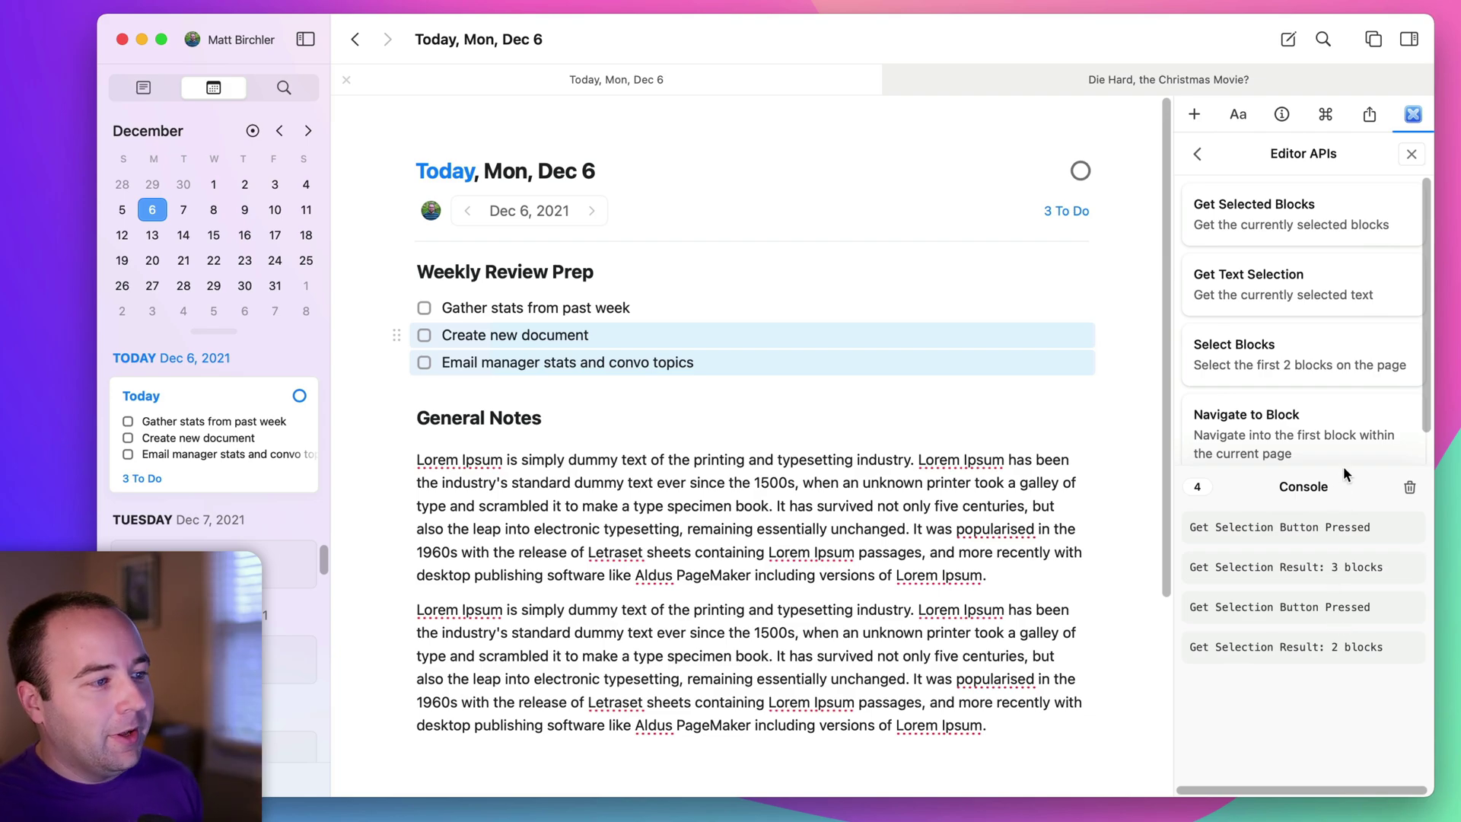
pyautogui.click(1303, 490)
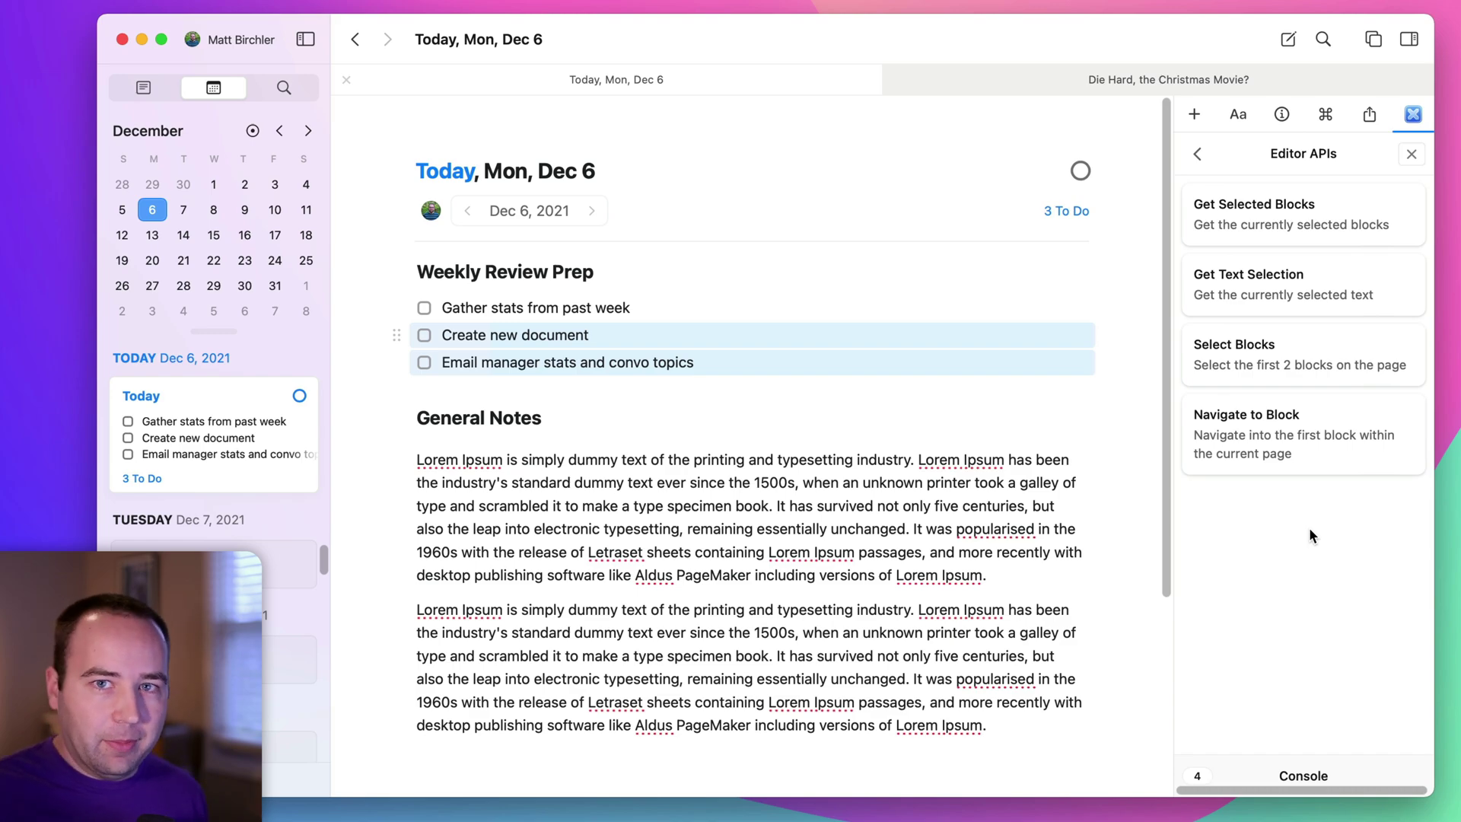
# Switch from Craft X Example to the Craft Snippets extension and select the Weekly Review Prep heading with its three to-dos.
pyautogui.click(1205, 155)
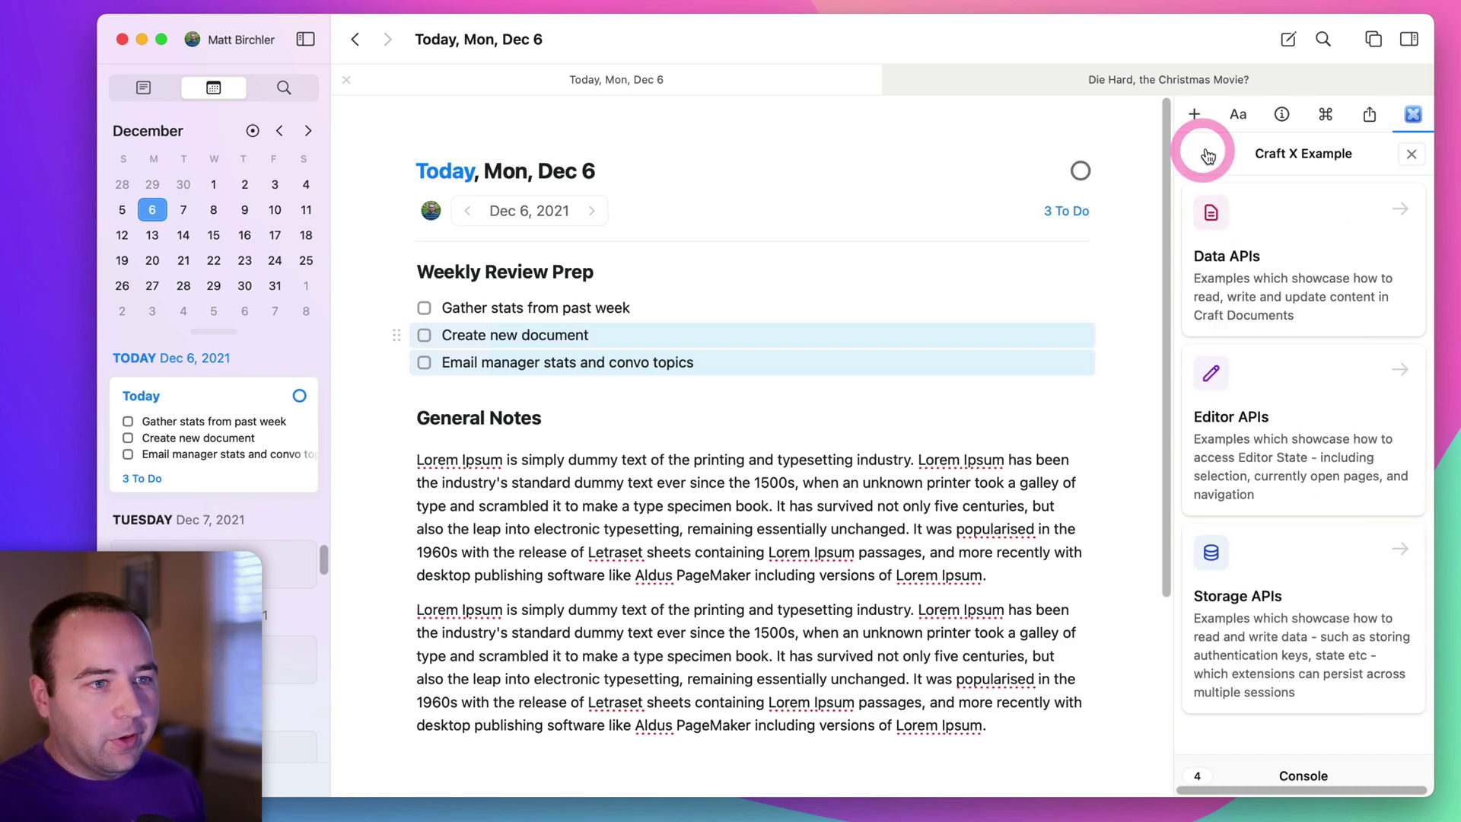
pyautogui.click(1205, 154)
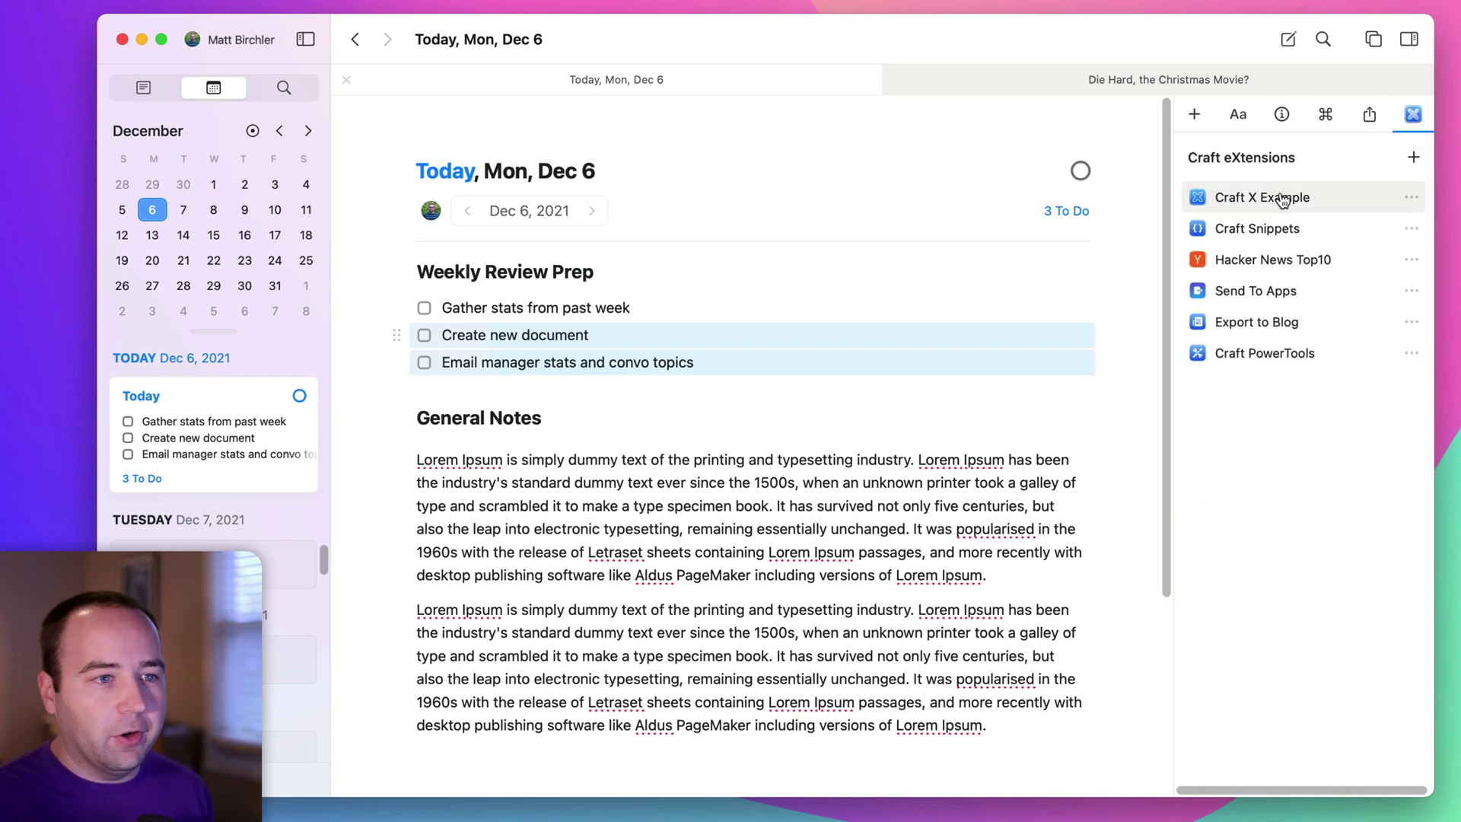
pyautogui.click(1258, 229)
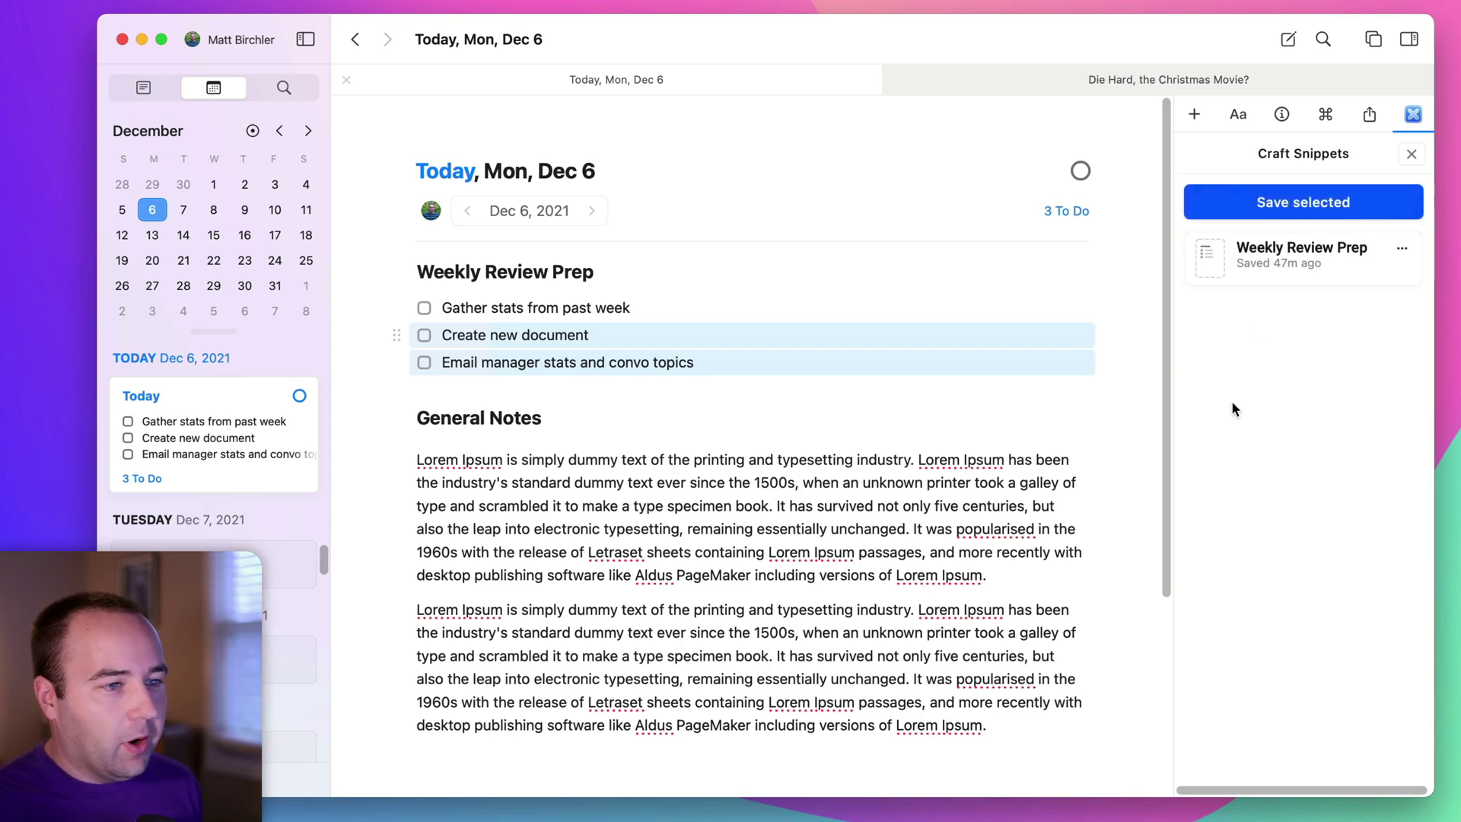
pyautogui.click(636, 398)
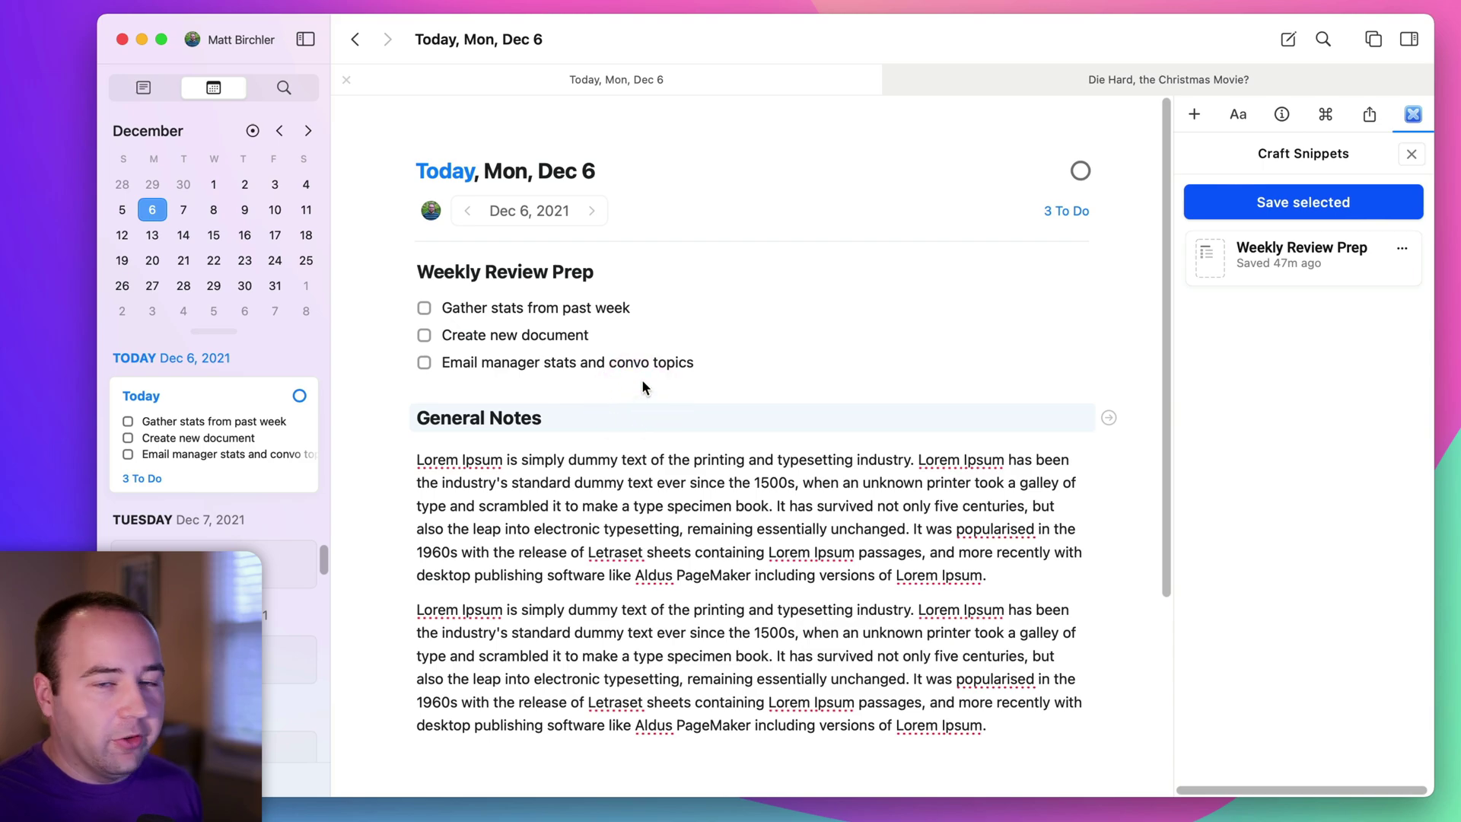
pyautogui.click(643, 381)
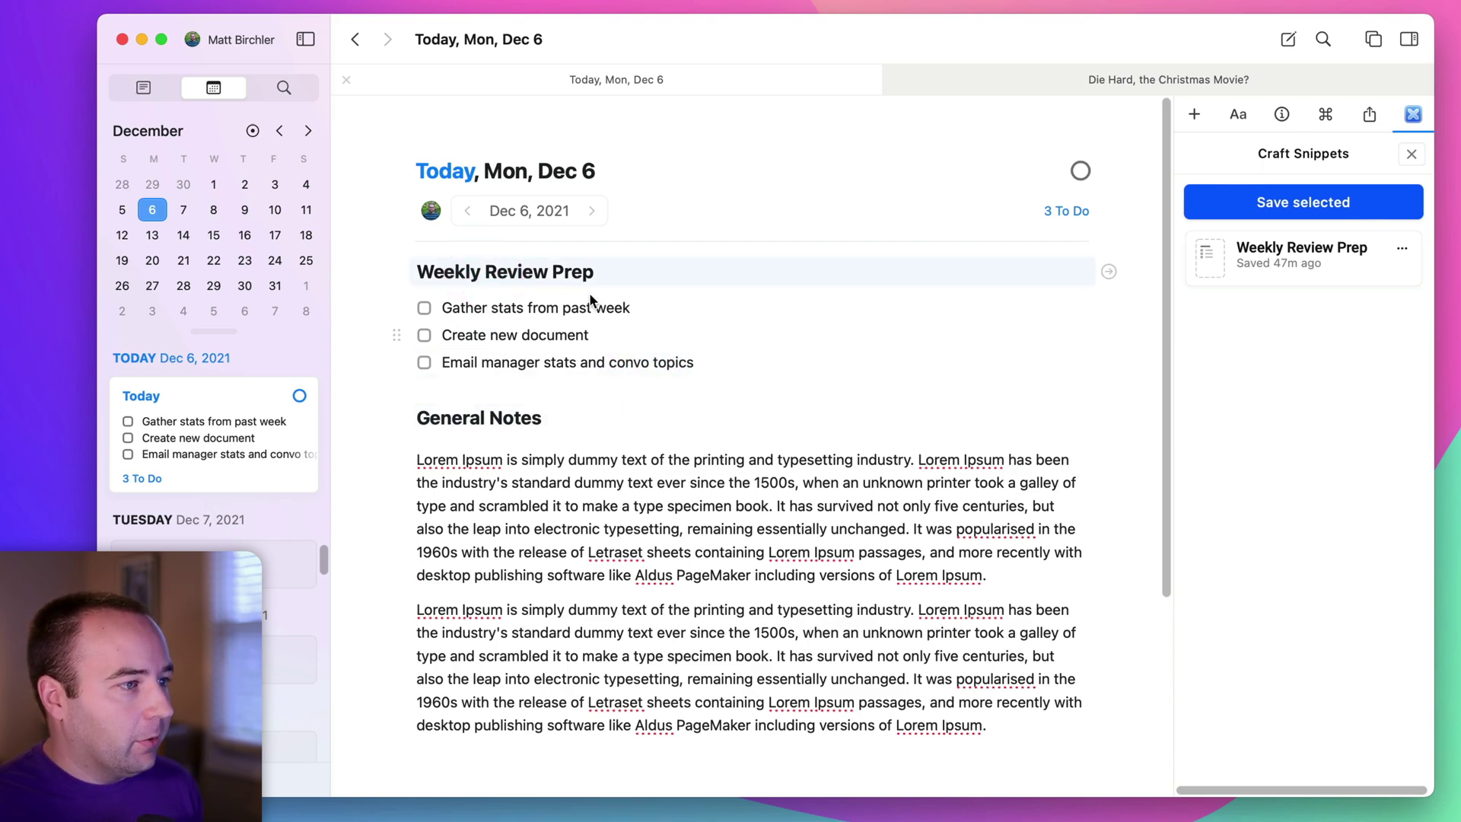
pyautogui.keyDown('shift'); pyautogui.click(495, 363); pyautogui.keyUp('shift')
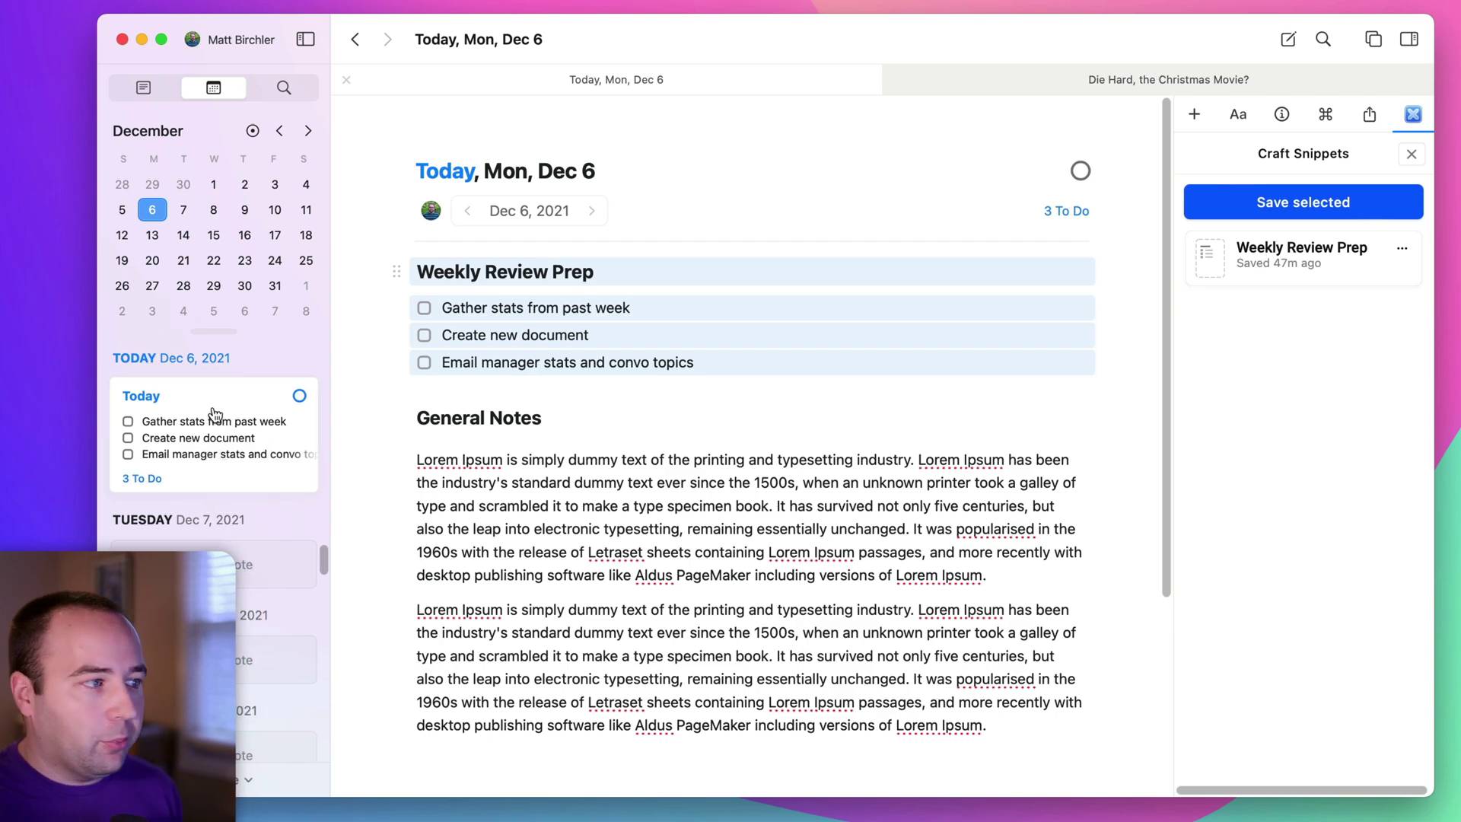
# Create the daily note for Monday, Dec 13, 2021 and insert the Weekly Review Prep snippet into it.
pyautogui.scroll(-5, 210, 493)
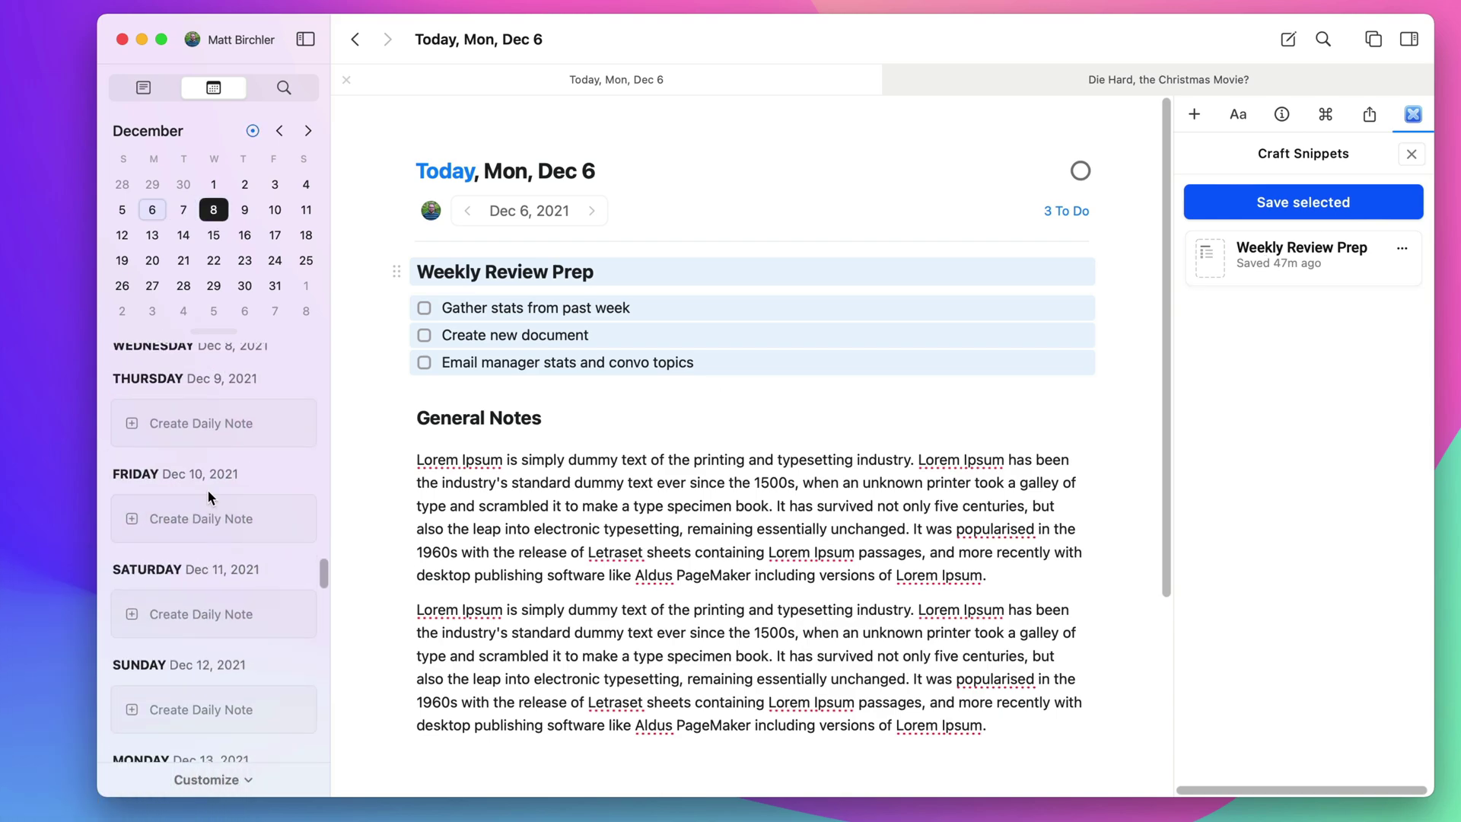
pyautogui.scroll(-3, 209, 496)
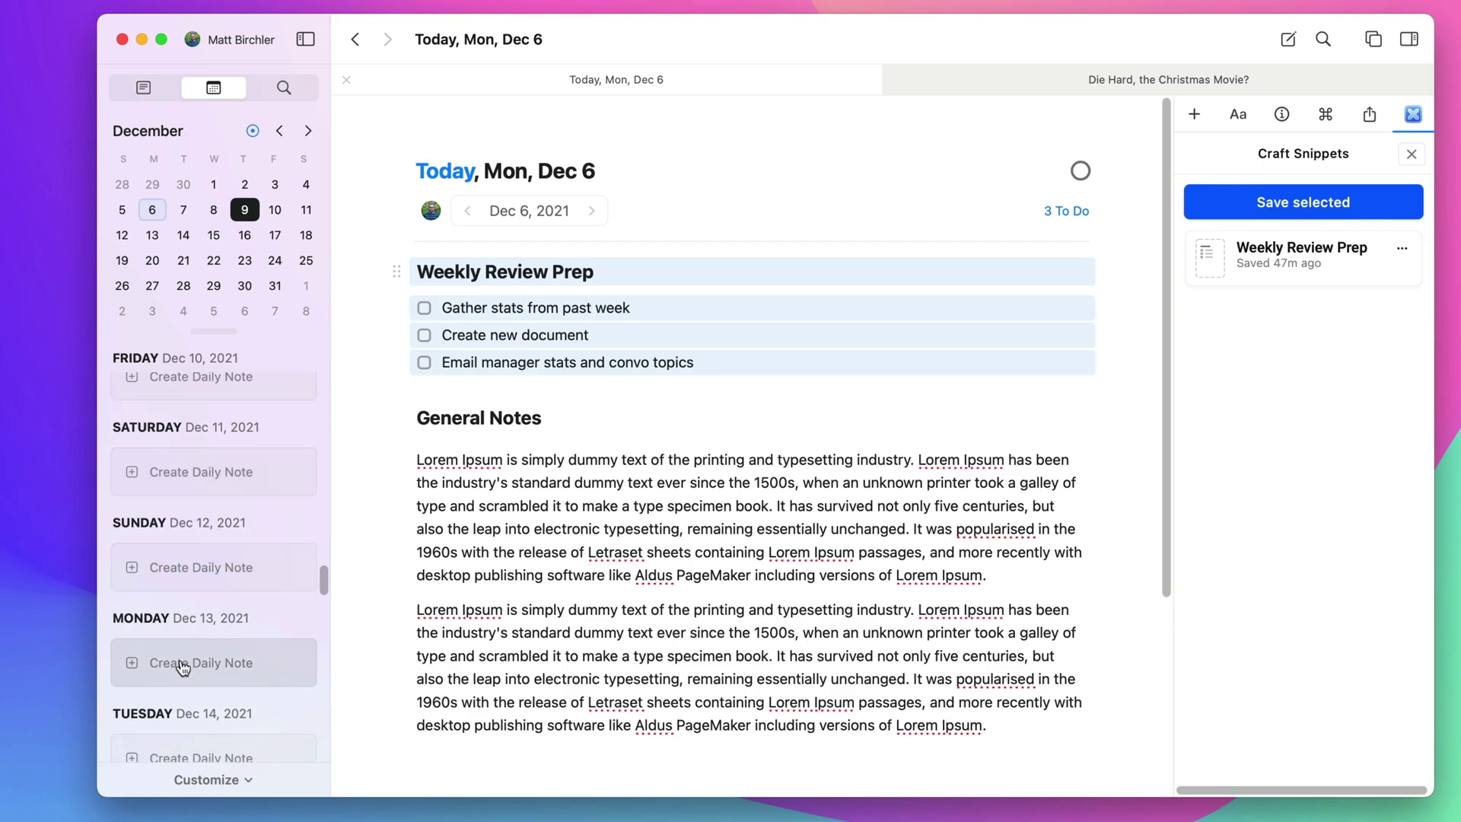
pyautogui.click(183, 665)
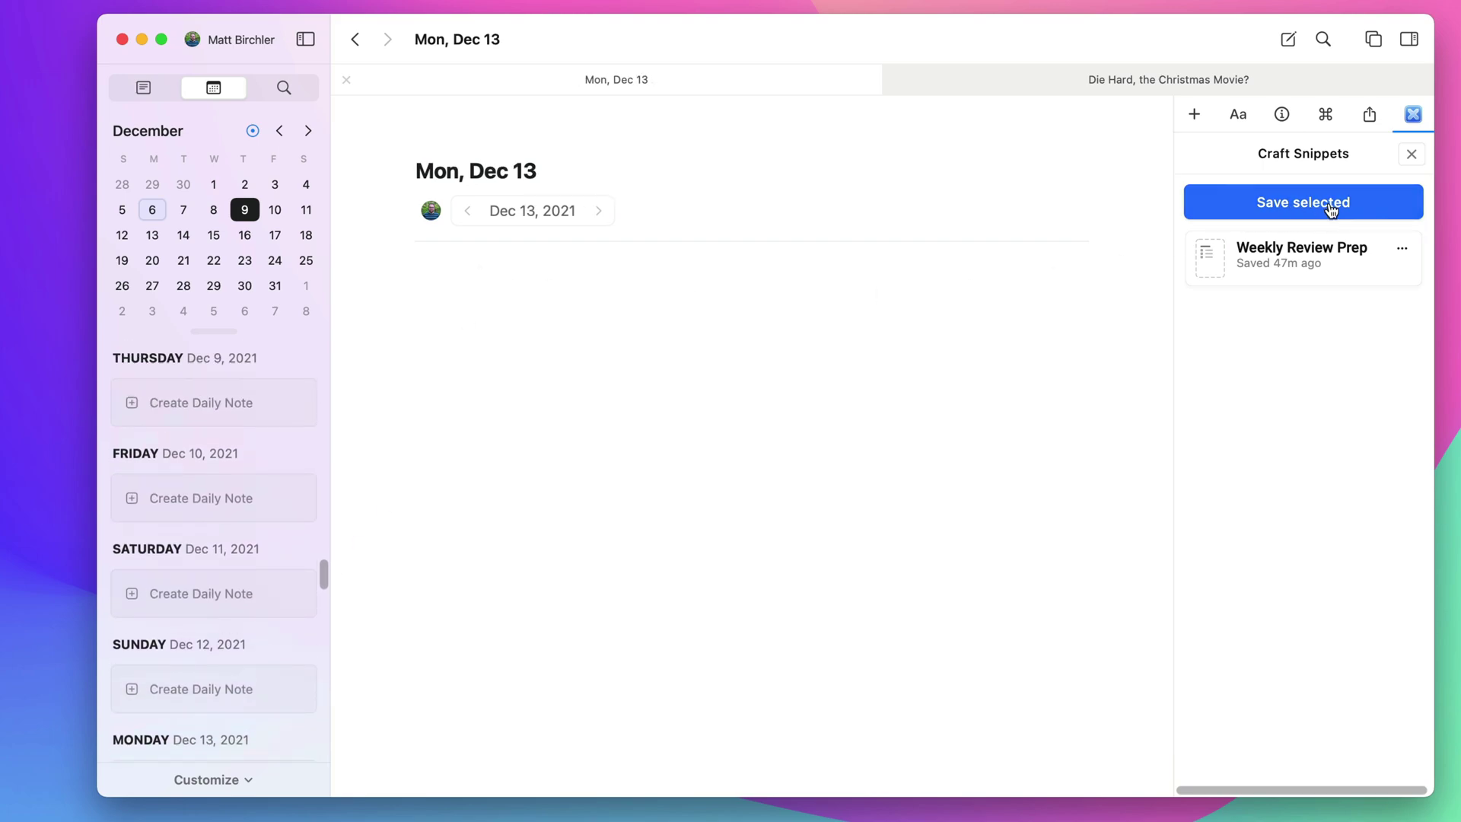
pyautogui.click(1303, 251)
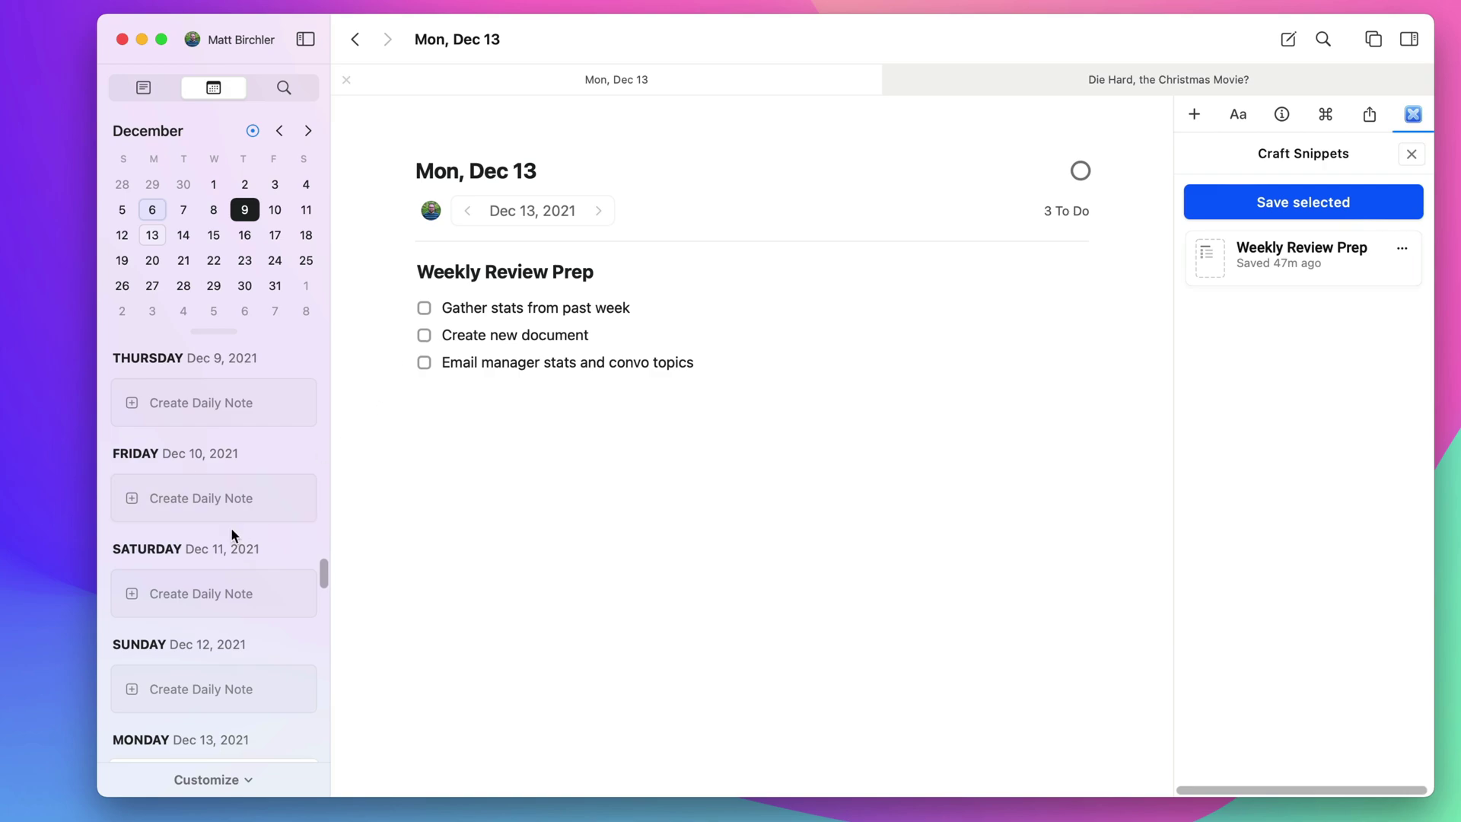
# Mark "Gather stats from past week" as completed in the Dec 13 daily note.
pyautogui.scroll(-3, 230, 533)
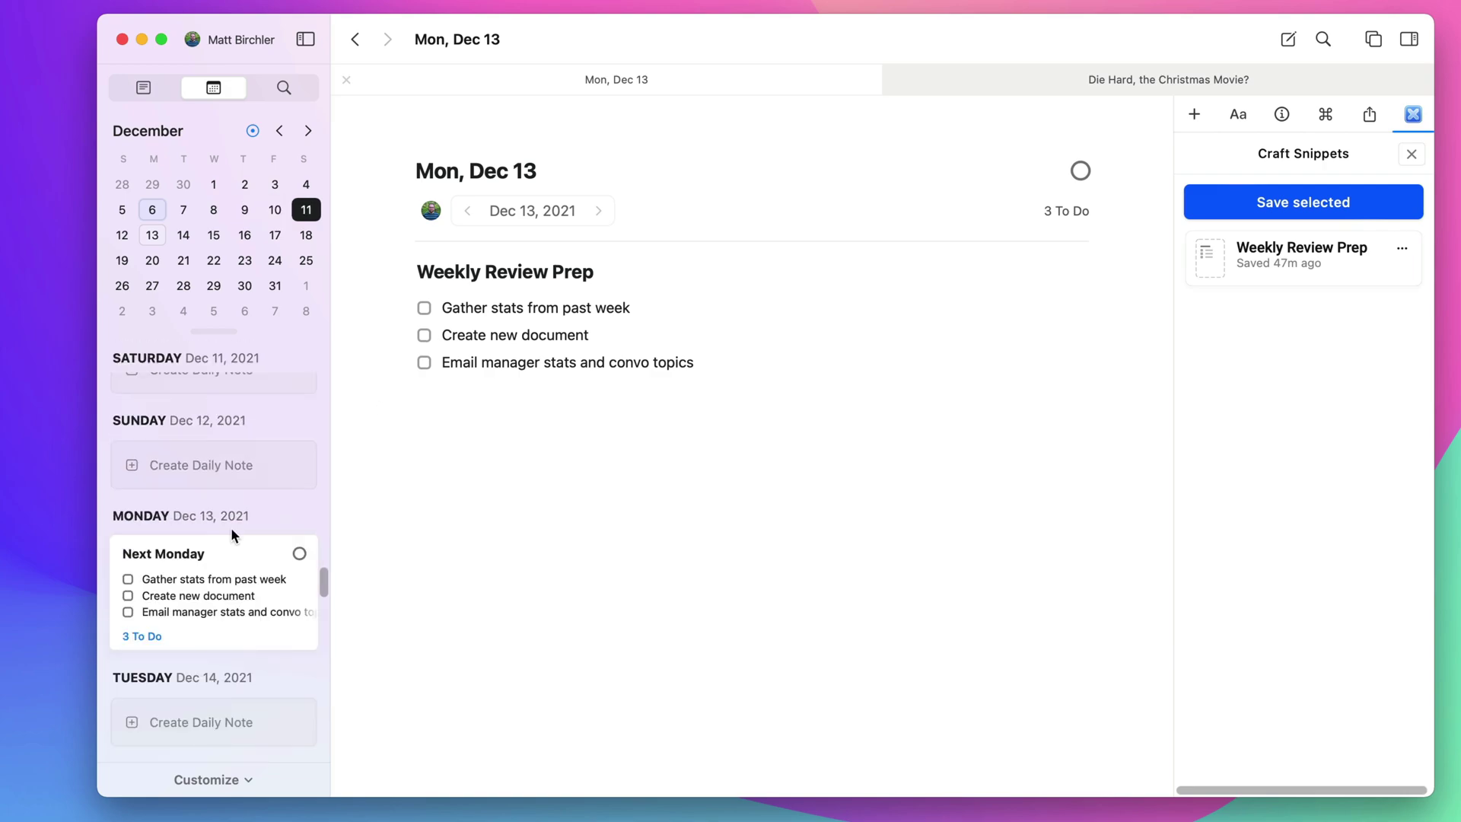
pyautogui.click(424, 307)
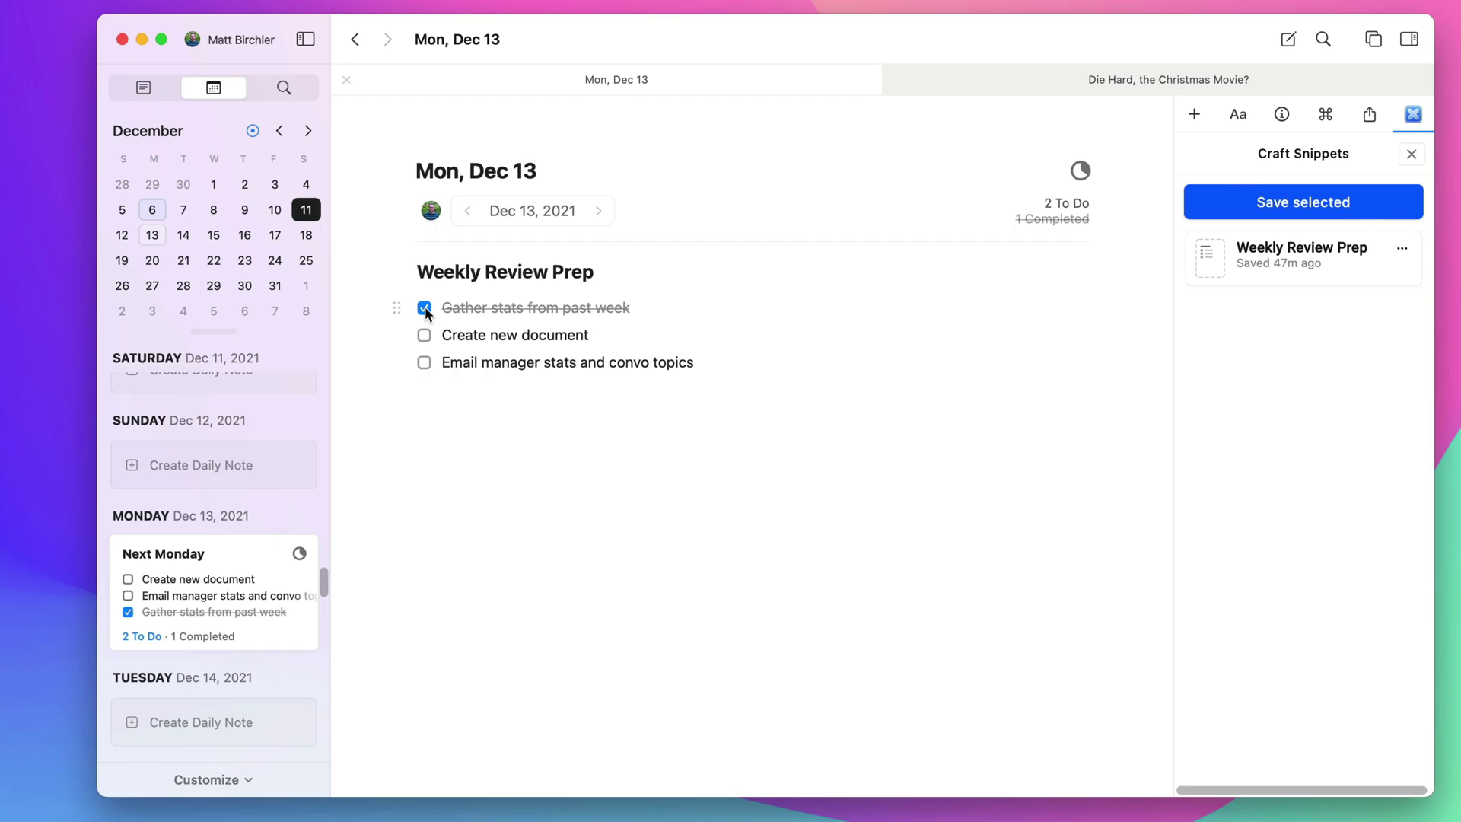
# Return to today's daily note, Dec 6, and mark all three Weekly Review Prep to-dos as completed.
pyautogui.scroll(20, 185, 593)
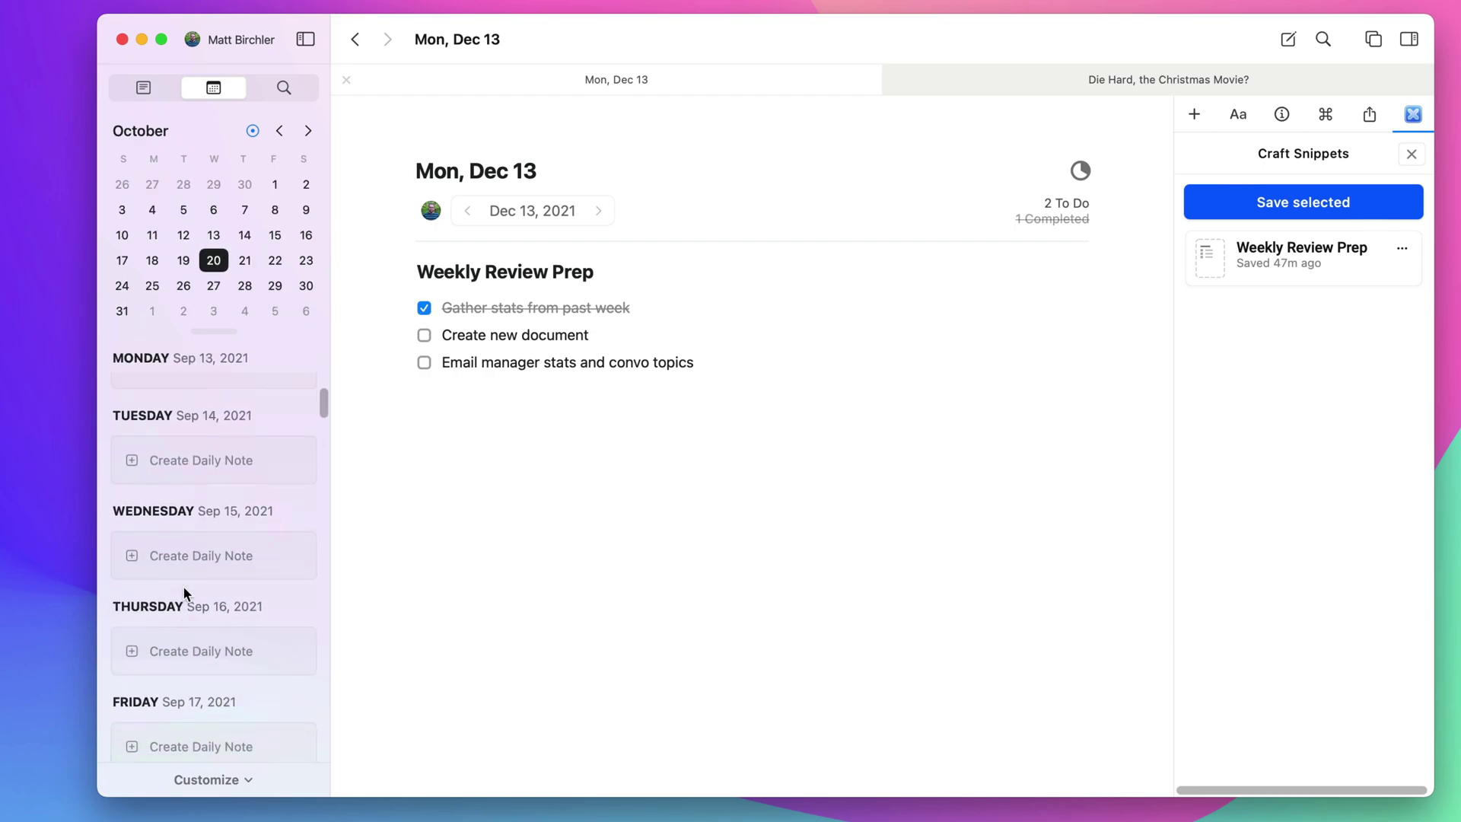
pyautogui.click(251, 132)
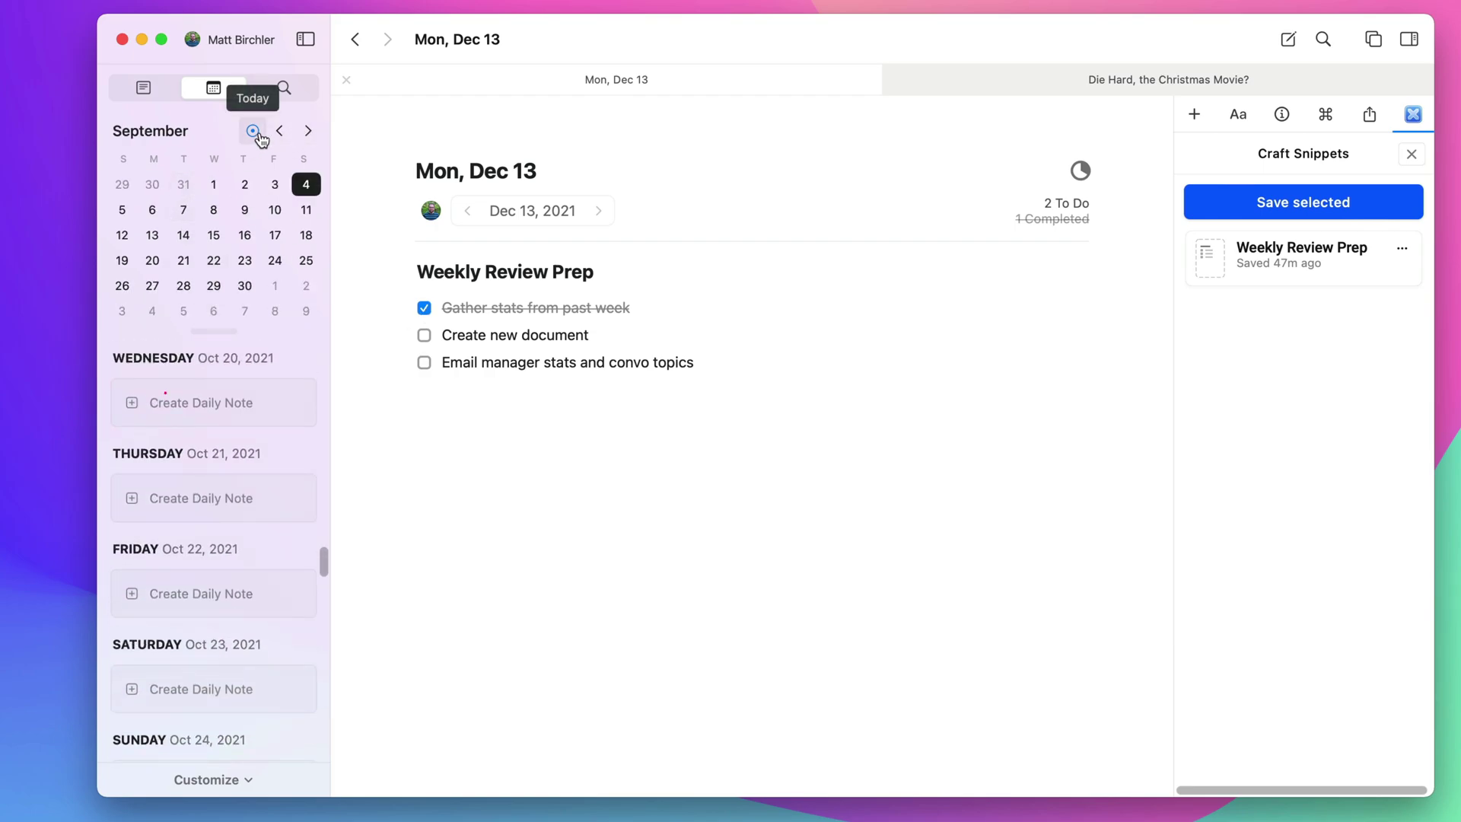
pyautogui.click(255, 133)
pyautogui.click(171, 449)
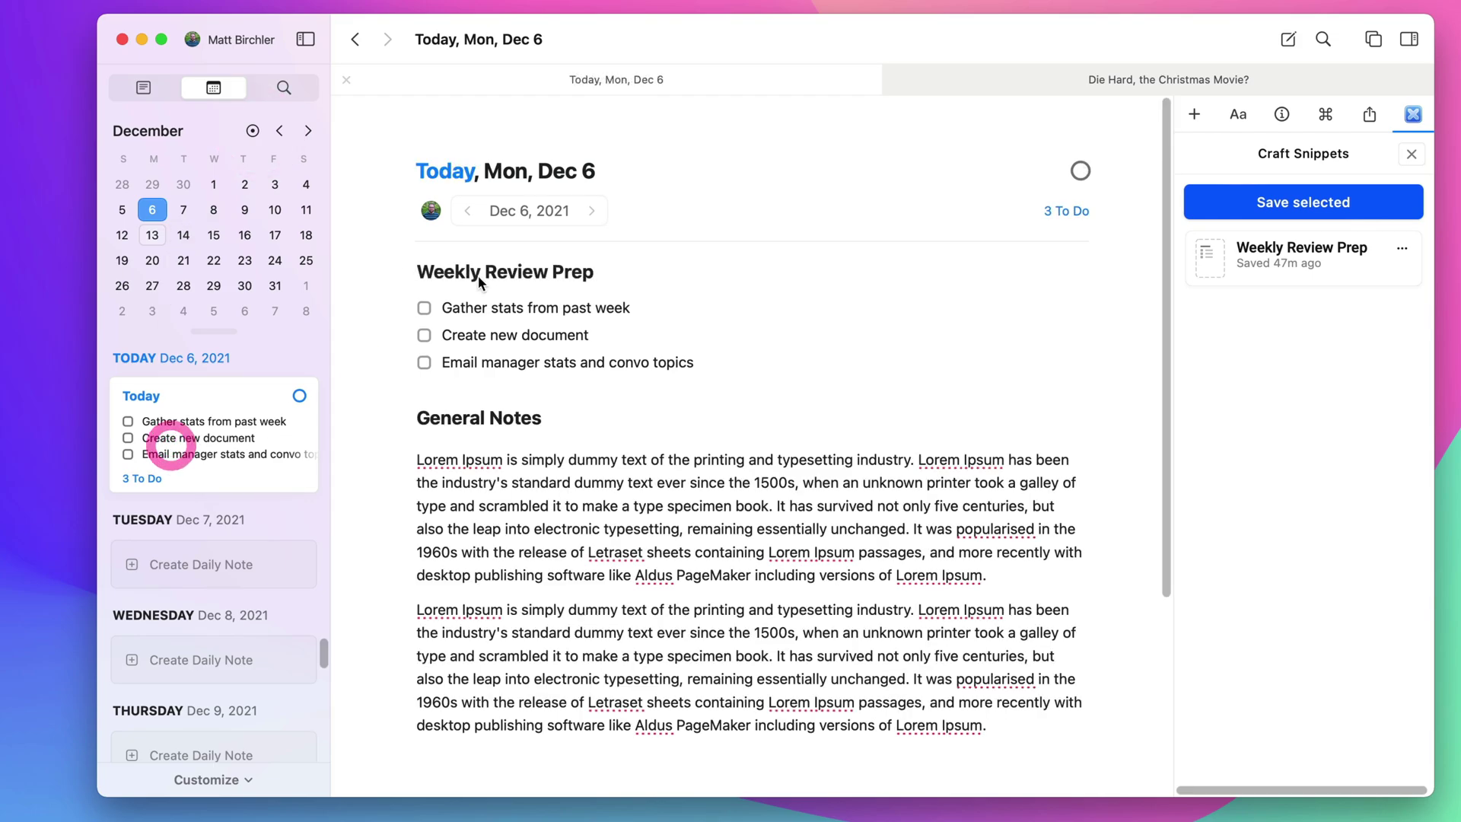
pyautogui.click(424, 308)
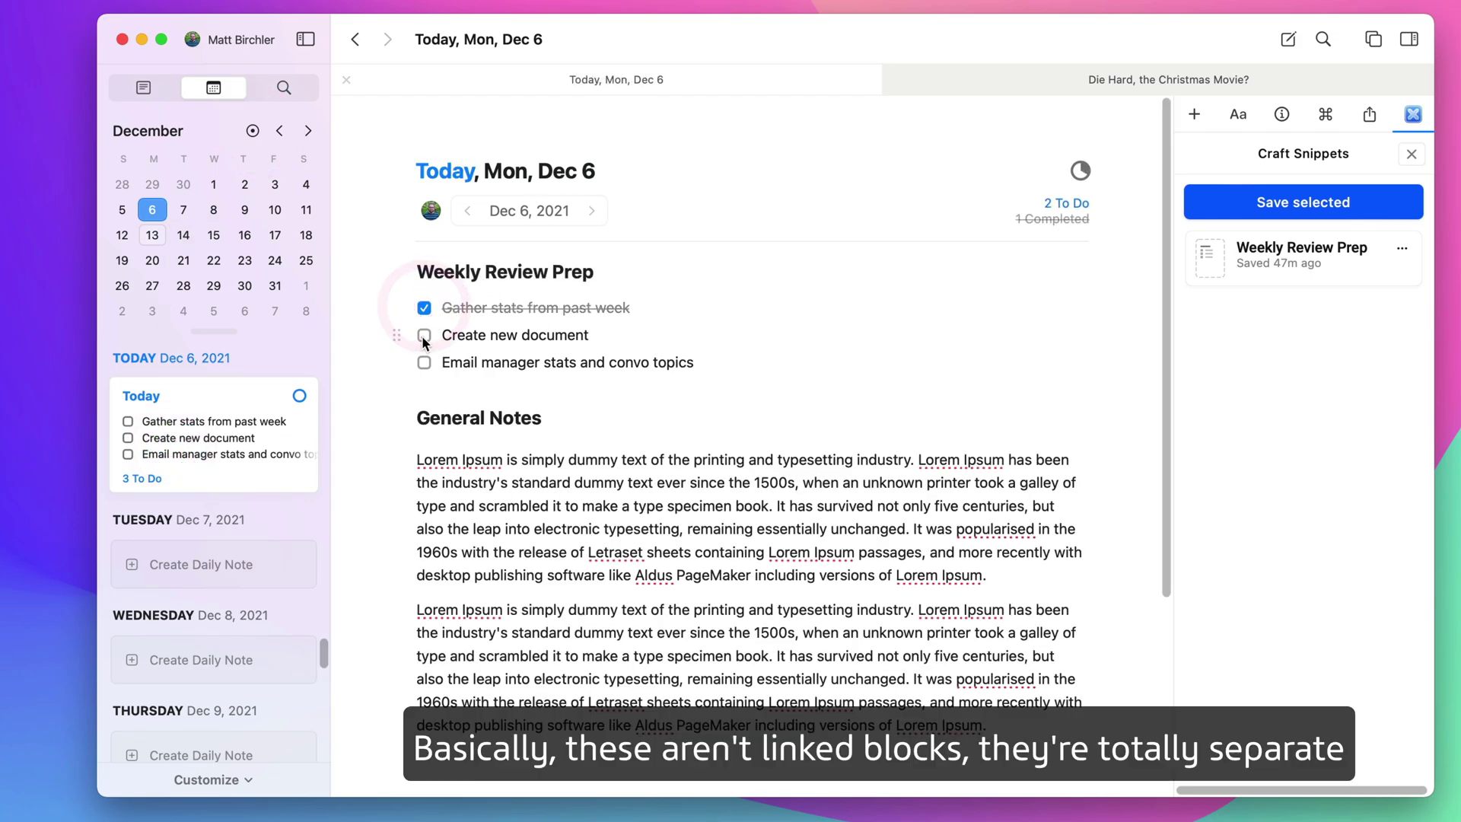
pyautogui.click(424, 336)
pyautogui.click(424, 363)
# Reopen the Dec 13 daily note and mark "Gather stats from past week" as not completed.
pyautogui.scroll(-6, 213, 571)
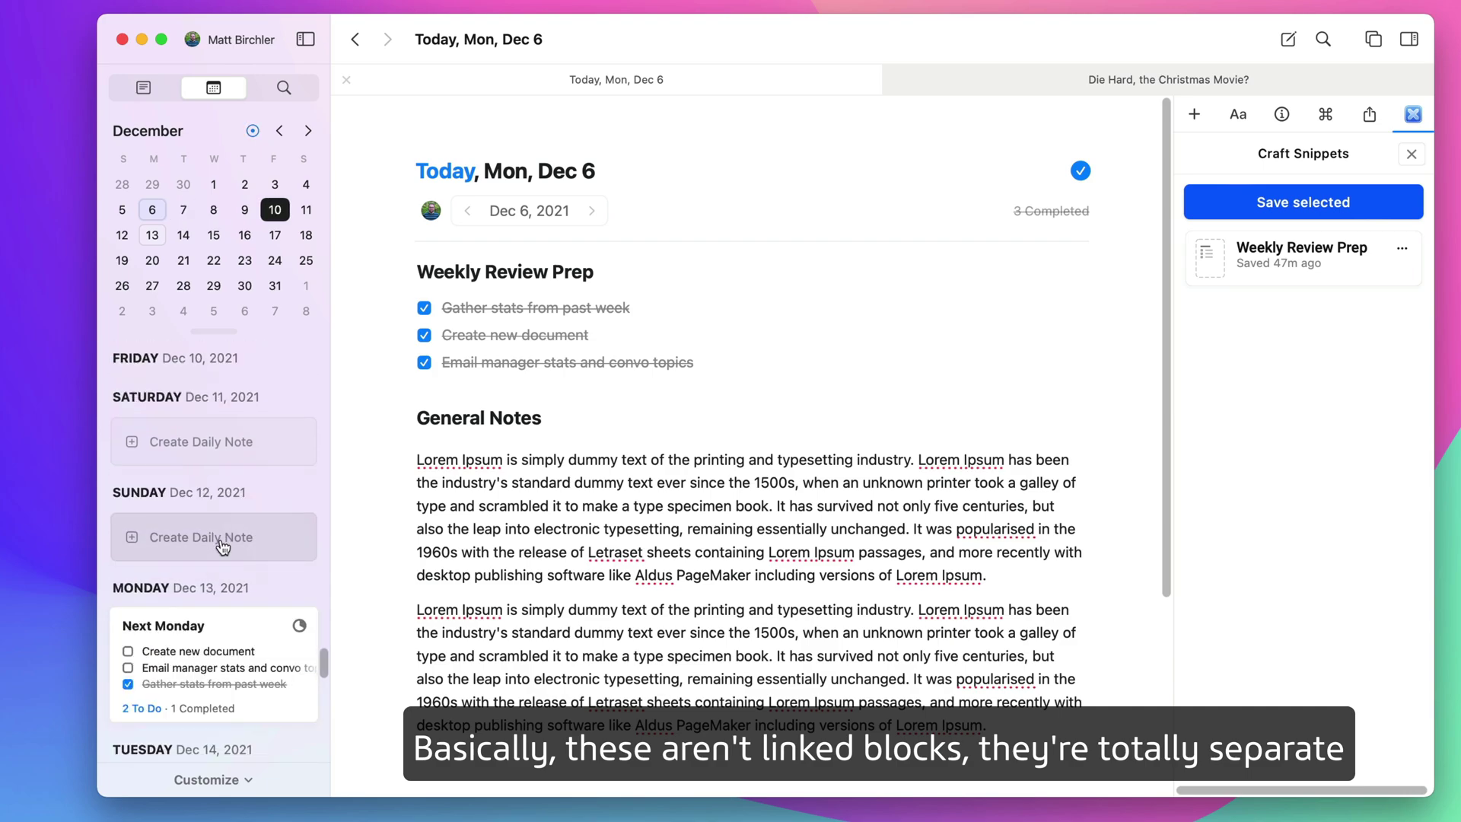
pyautogui.scroll(-1, 222, 547)
pyautogui.click(220, 609)
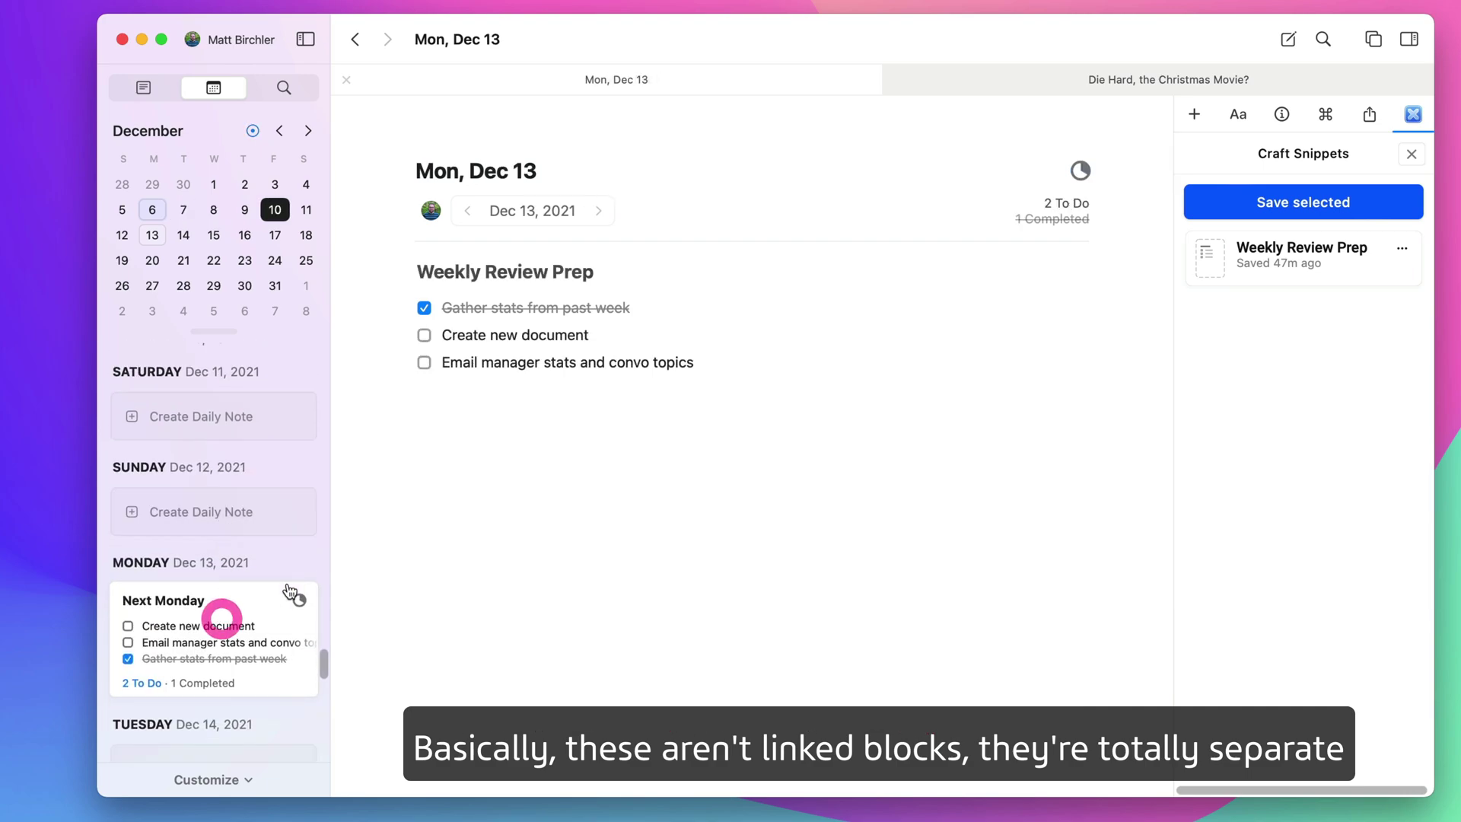
pyautogui.click(423, 308)
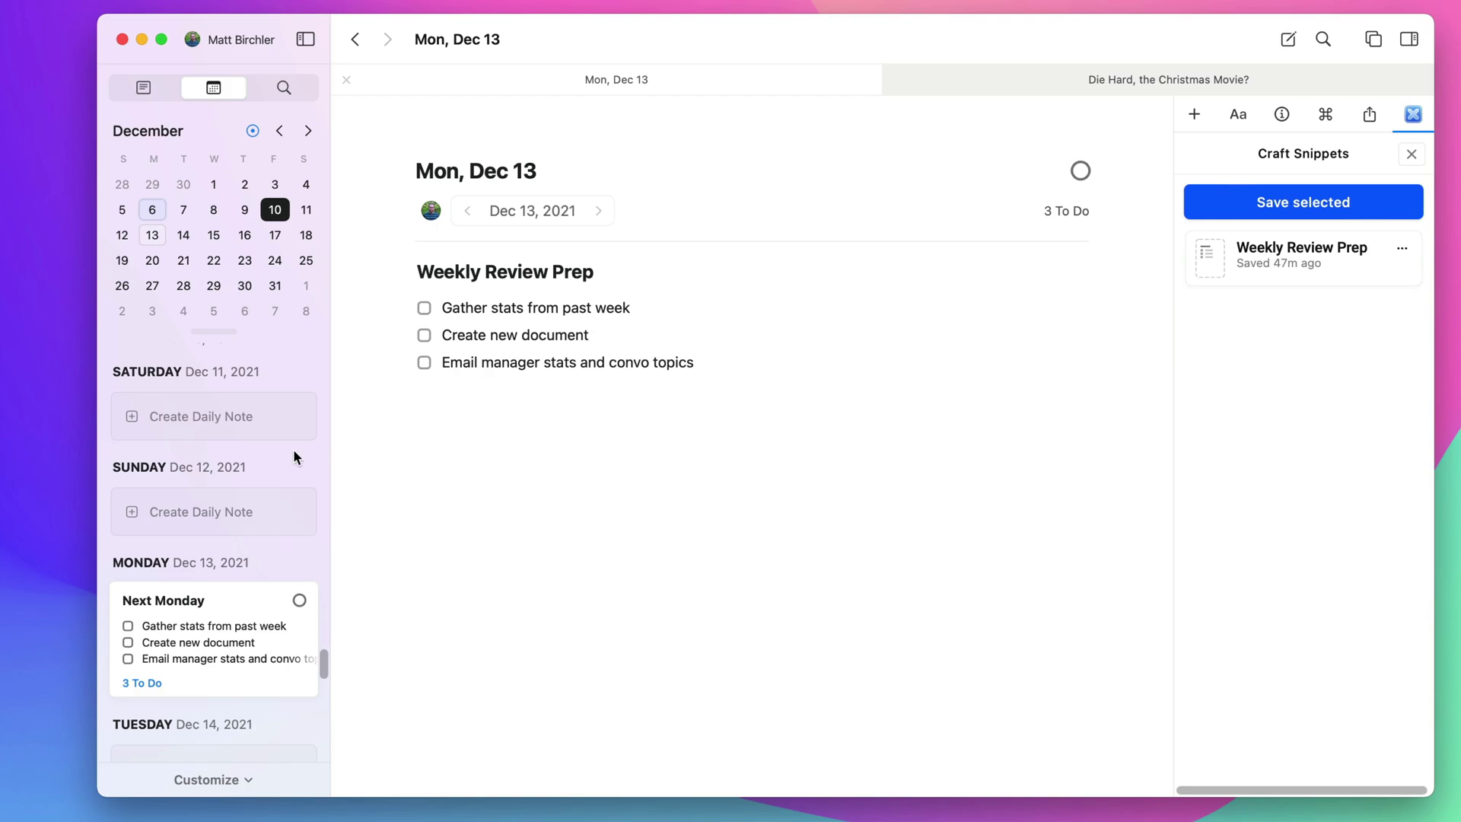
# Return to today's daily note, Dec 6, and save the General Notes heading with its two paragraphs as a snippet.
pyautogui.scroll(15, 304, 472)
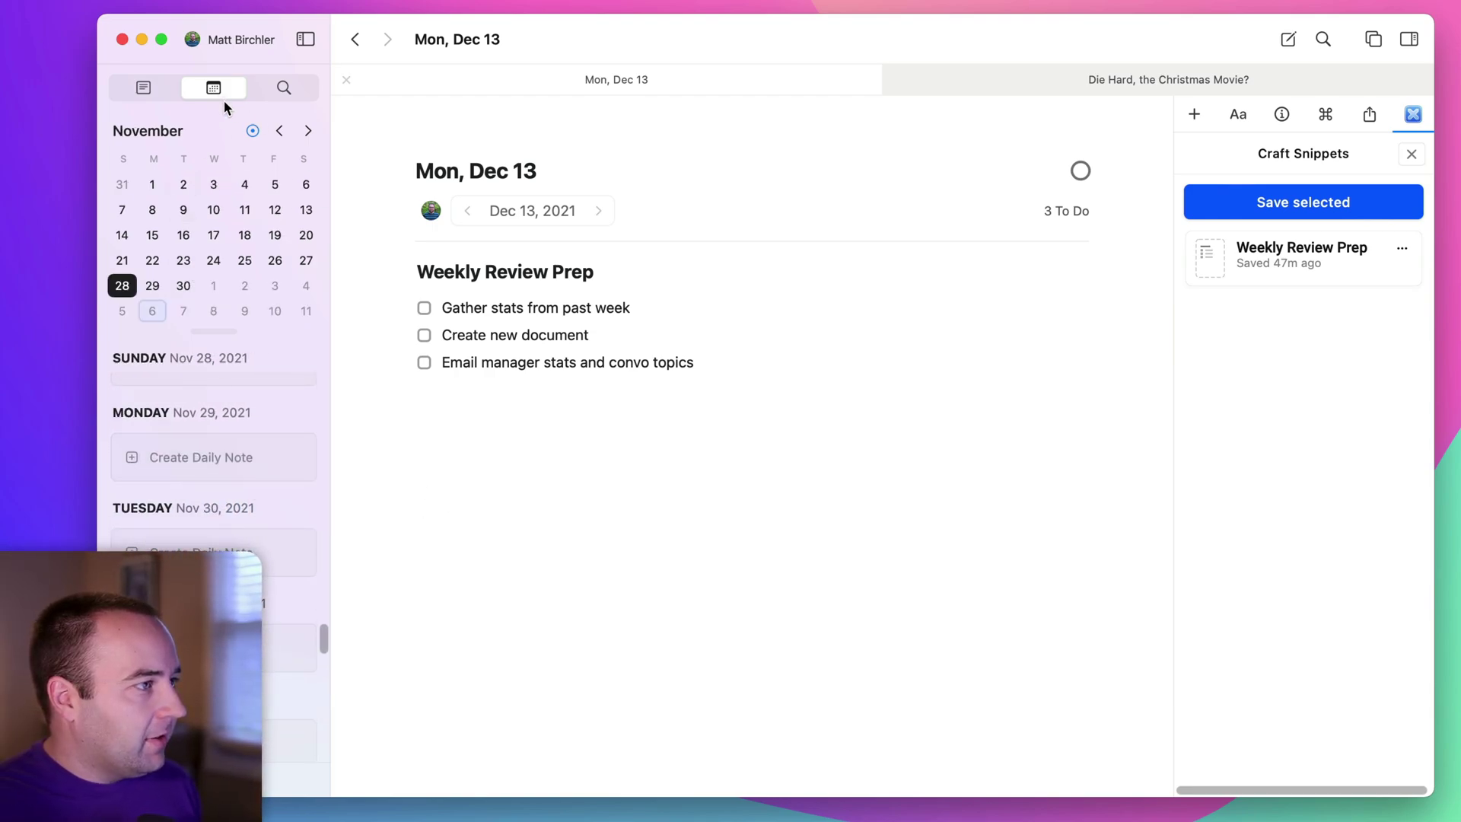
pyautogui.click(253, 130)
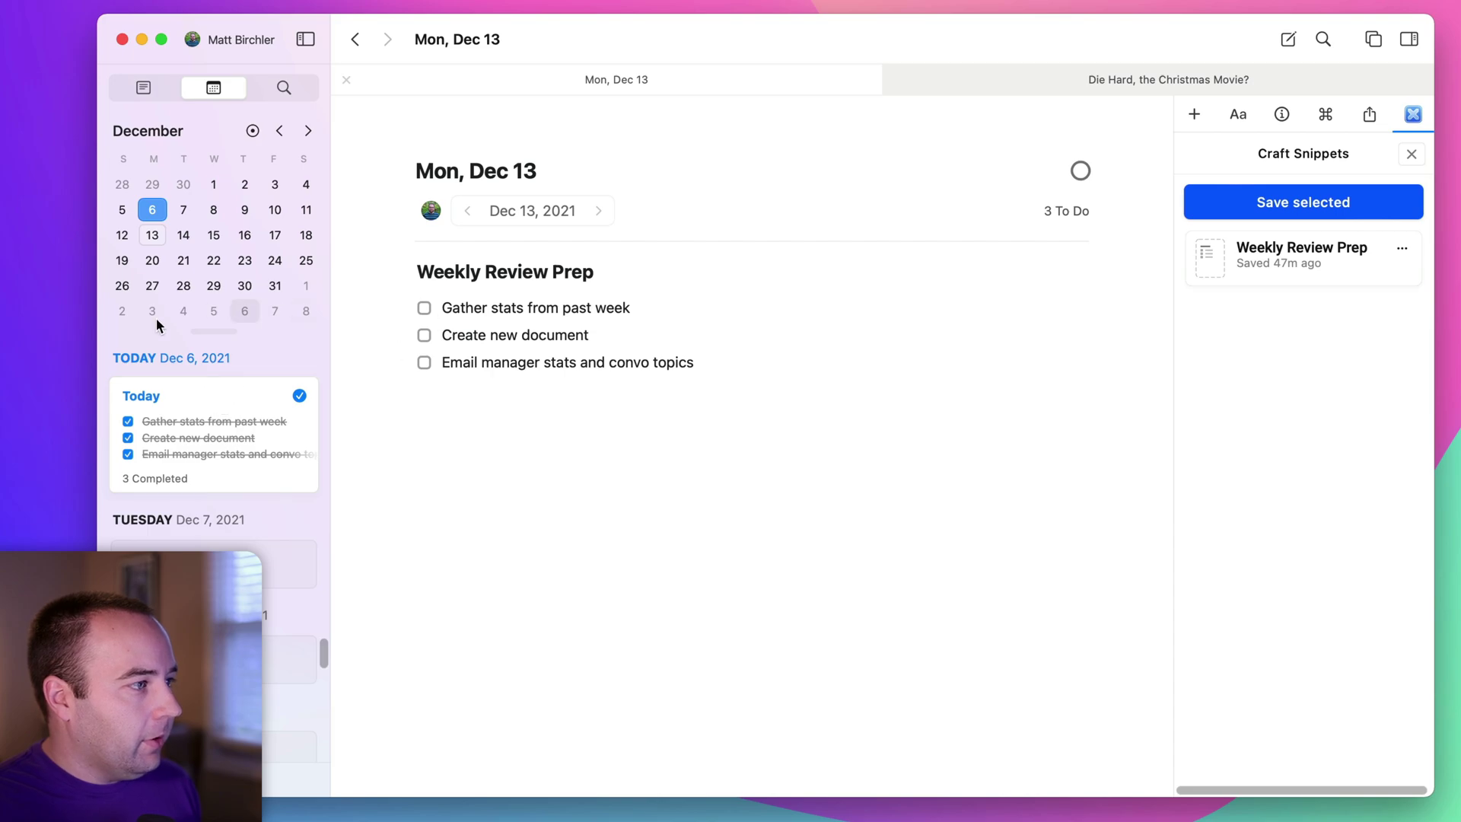
pyautogui.click(210, 399)
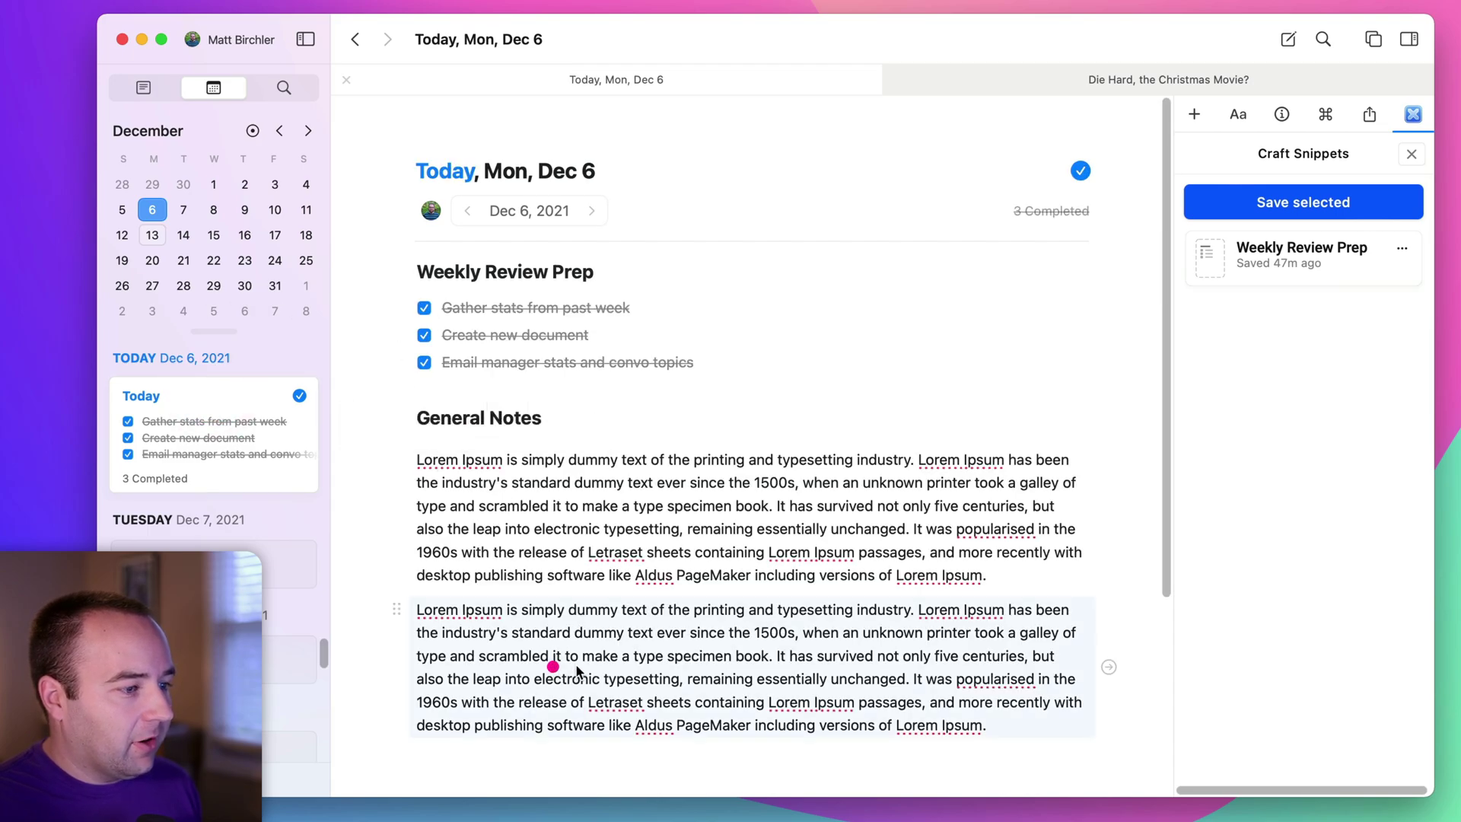
pyautogui.moveTo(487, 419); pyautogui.dragTo(546, 541)
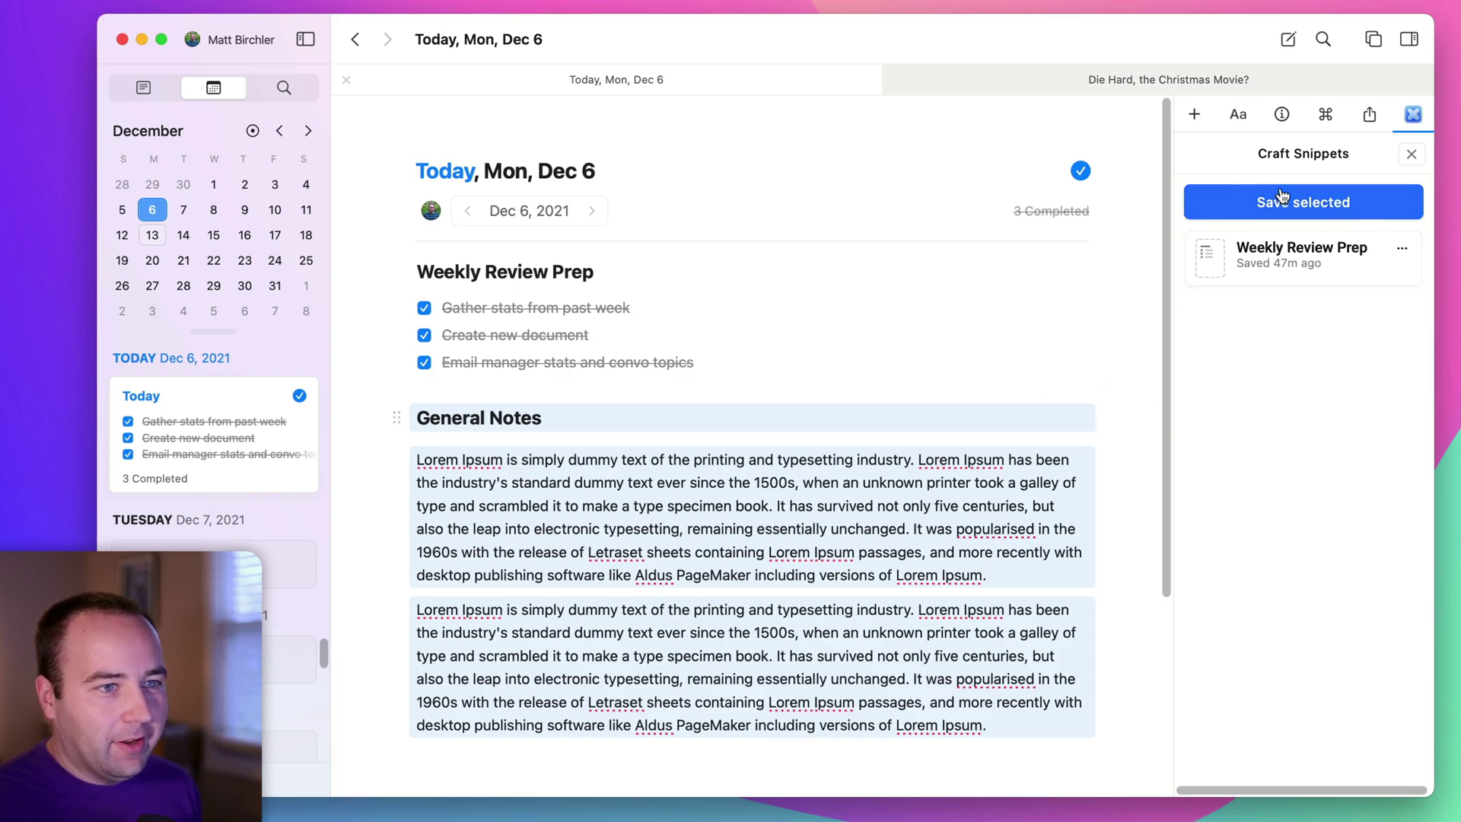
pyautogui.click(1259, 207)
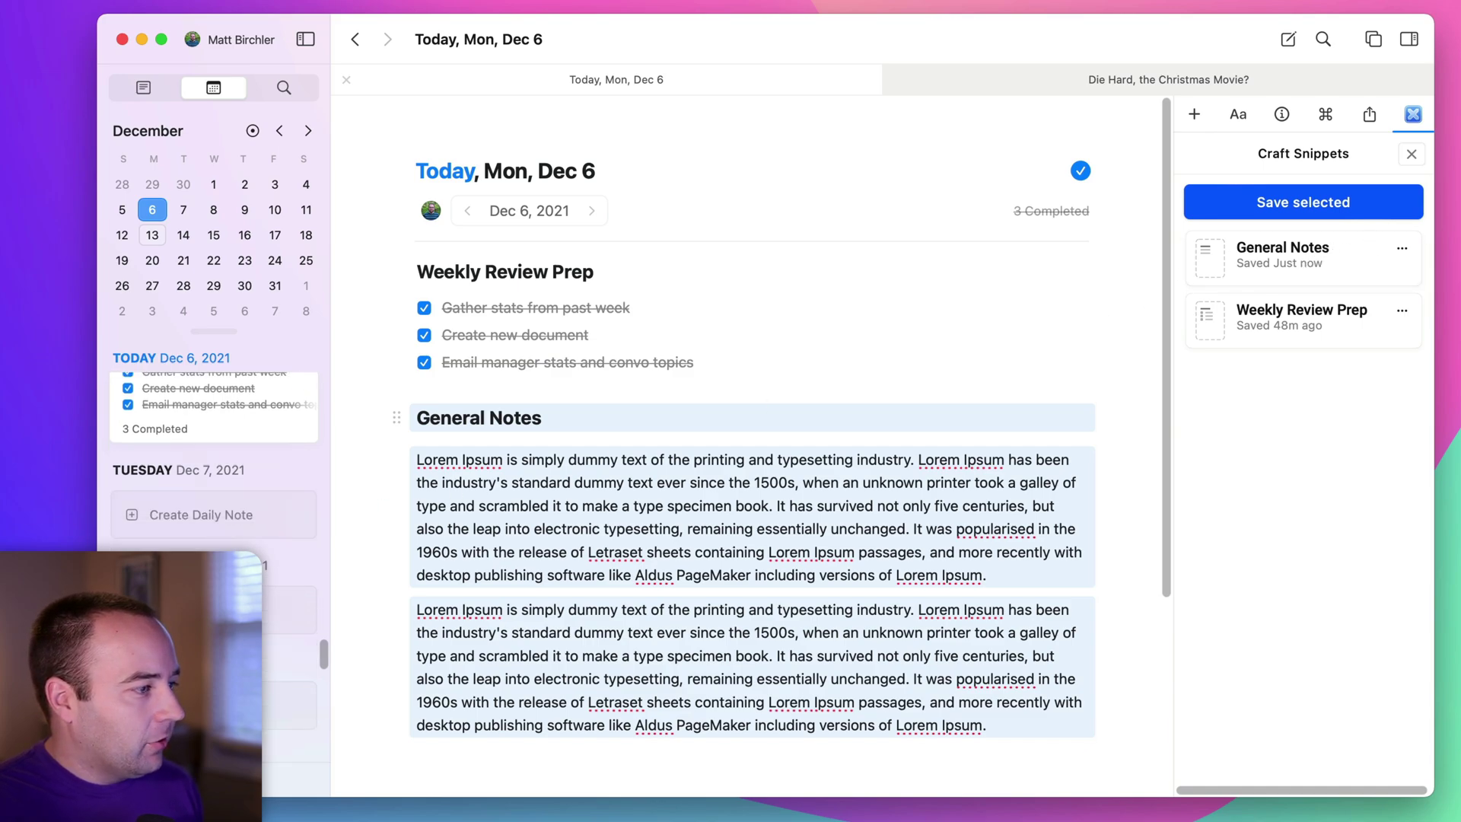
# Create the daily note for Tuesday, Dec 7, 2021 and insert the General Notes snippet into it three times.
pyautogui.click(192, 528)
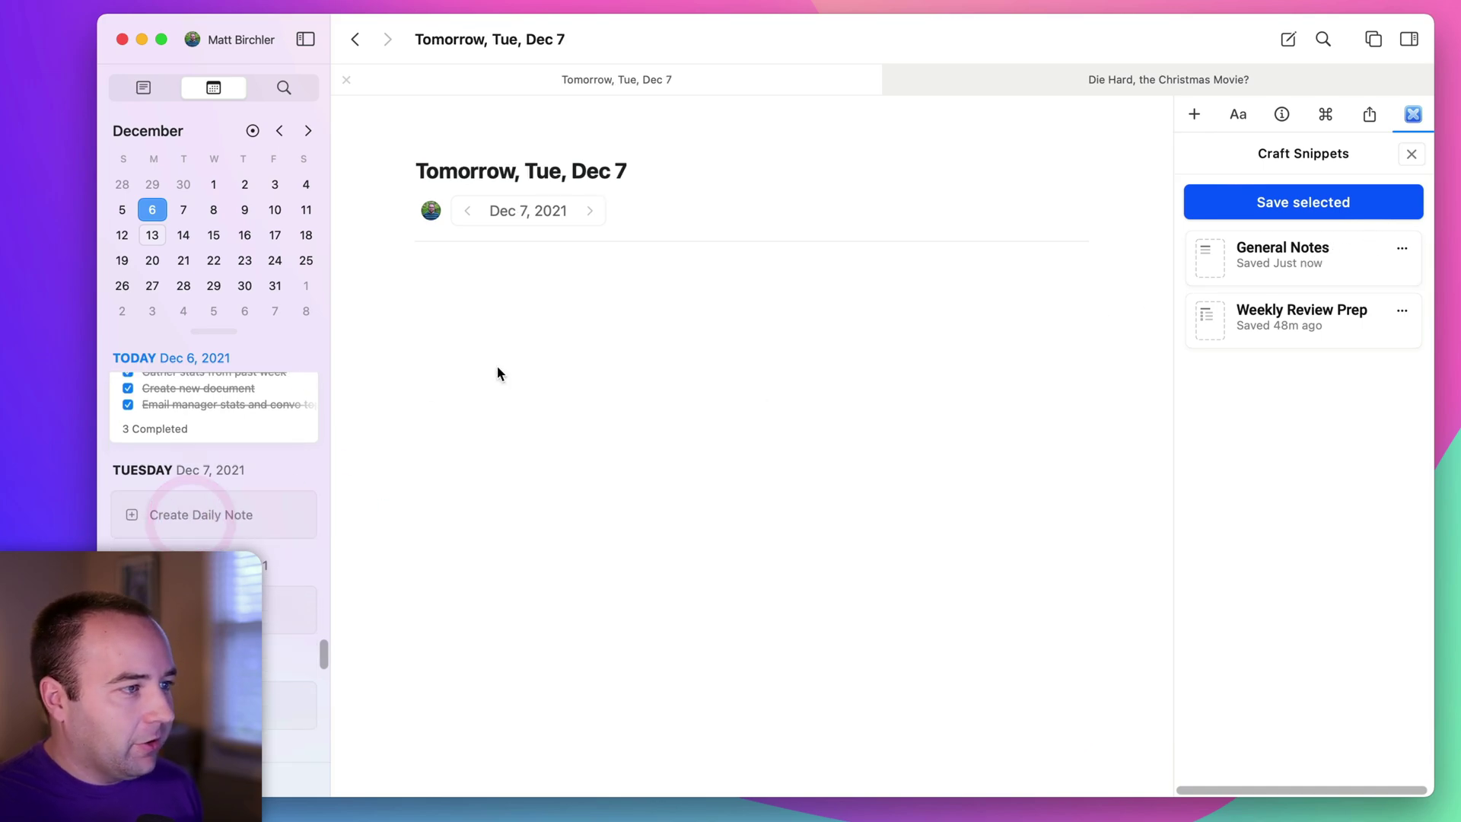
pyautogui.click(1309, 263)
pyautogui.click(1324, 262)
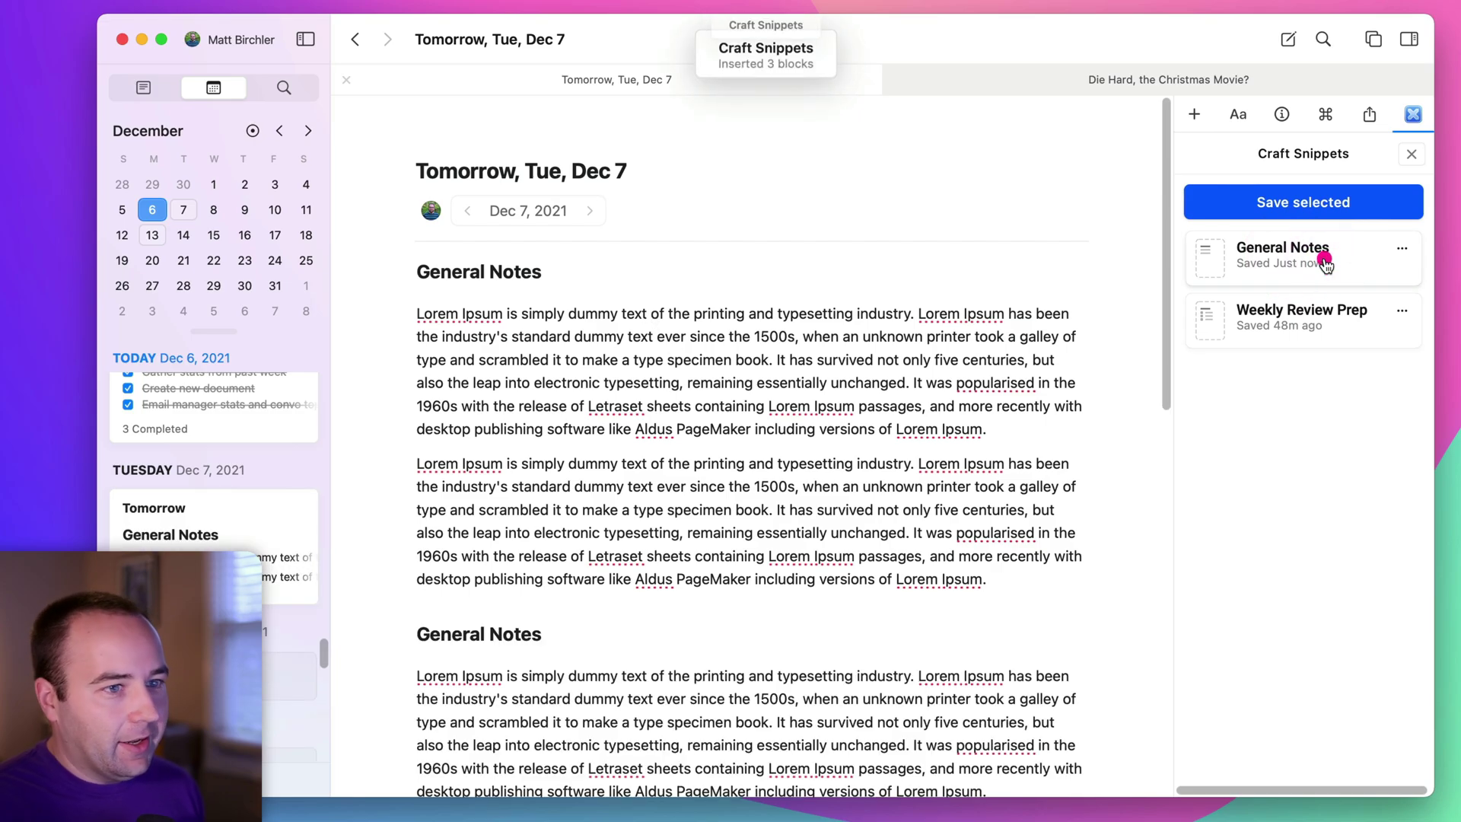
pyautogui.click(1324, 262)
pyautogui.scroll(-5, 833, 493)
pyautogui.scroll(1, 833, 493)
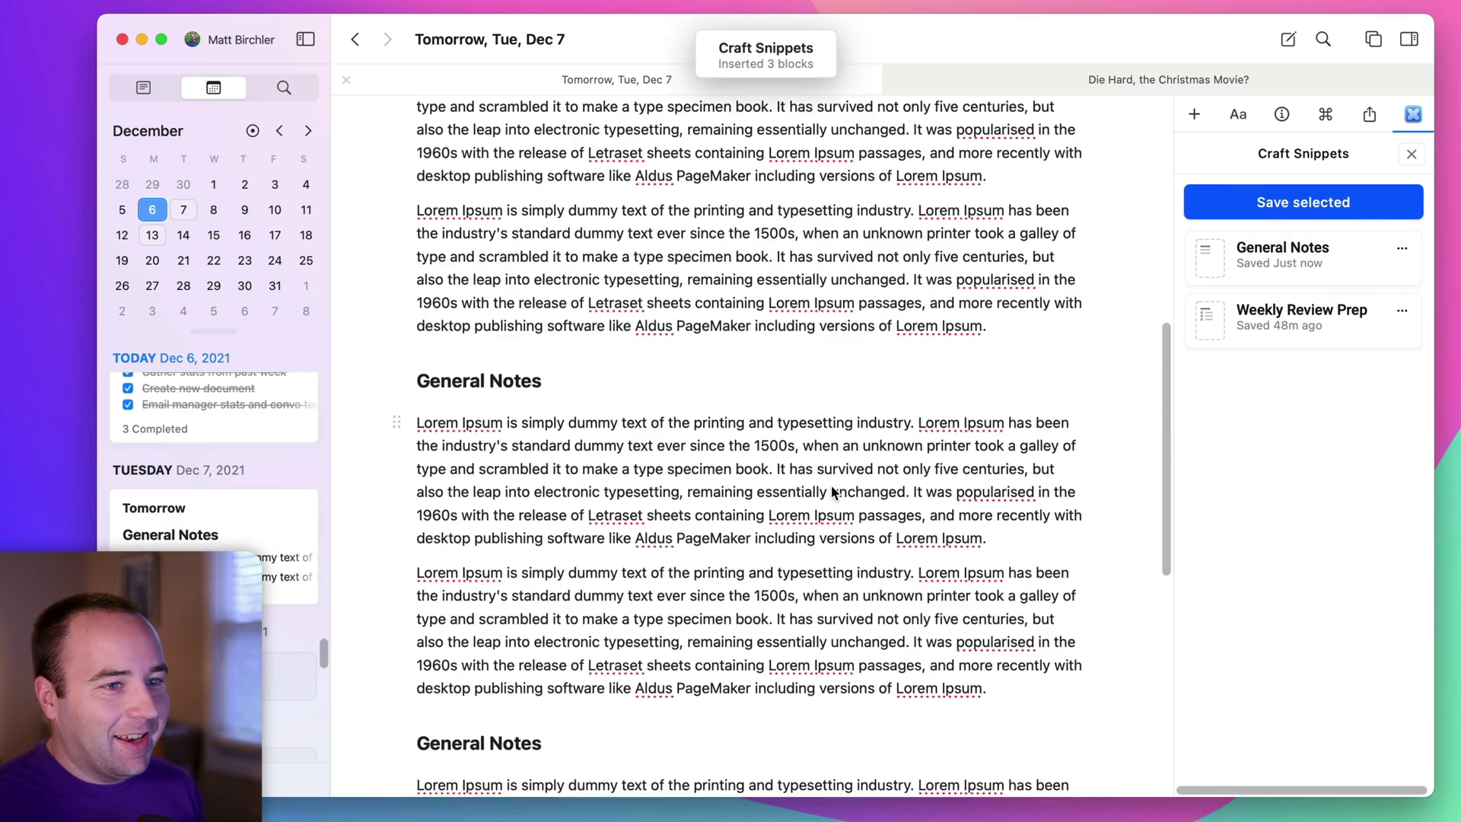
# Add the Weekly Review Prep, General Notes and again Weekly Review Prep snippets to the end of the Dec 7 note.
pyautogui.click(1272, 325)
pyautogui.click(1280, 264)
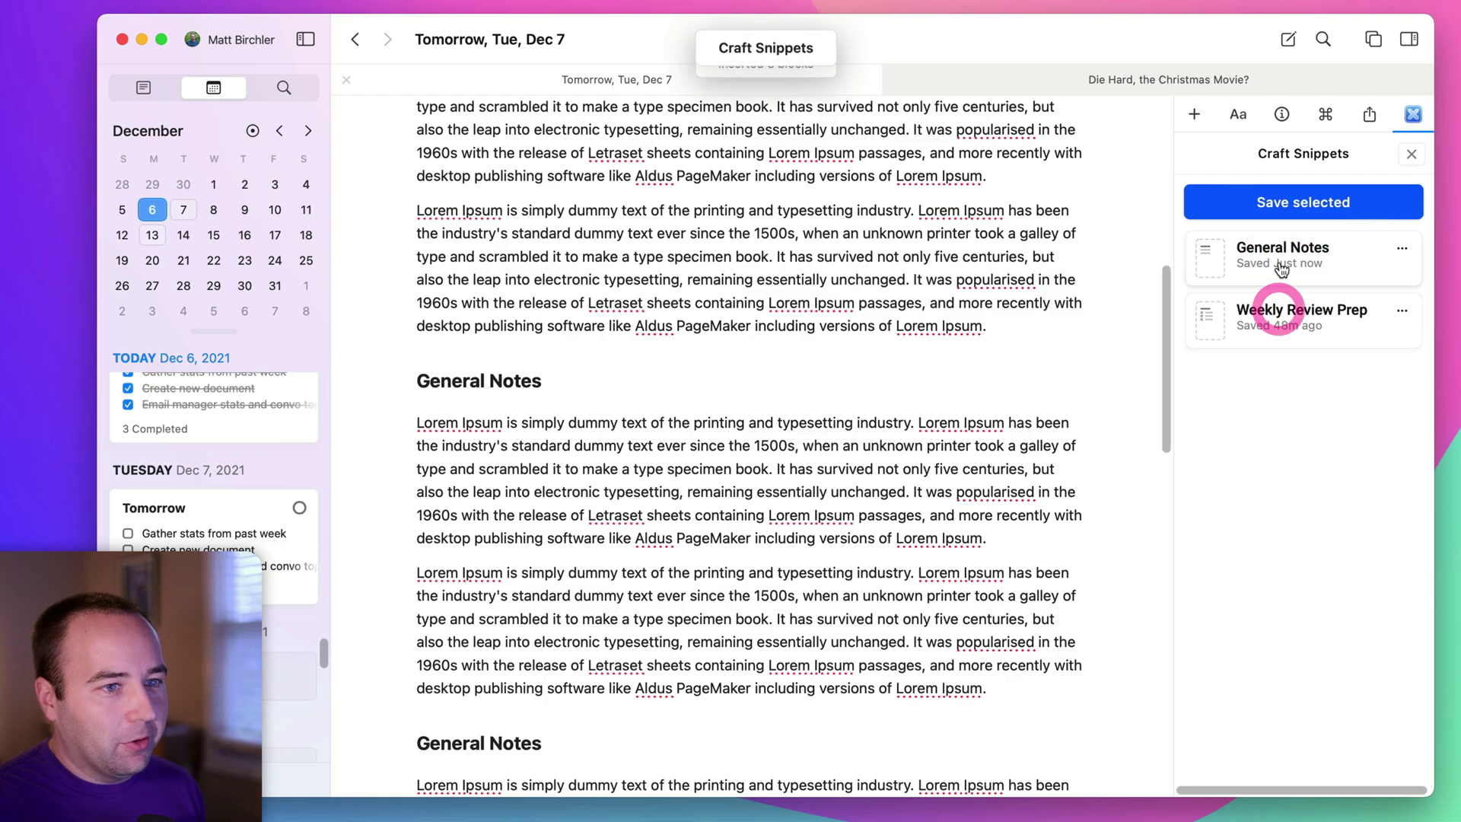
pyautogui.click(1269, 320)
pyautogui.scroll(-5, 983, 438)
pyautogui.scroll(-15, 983, 448)
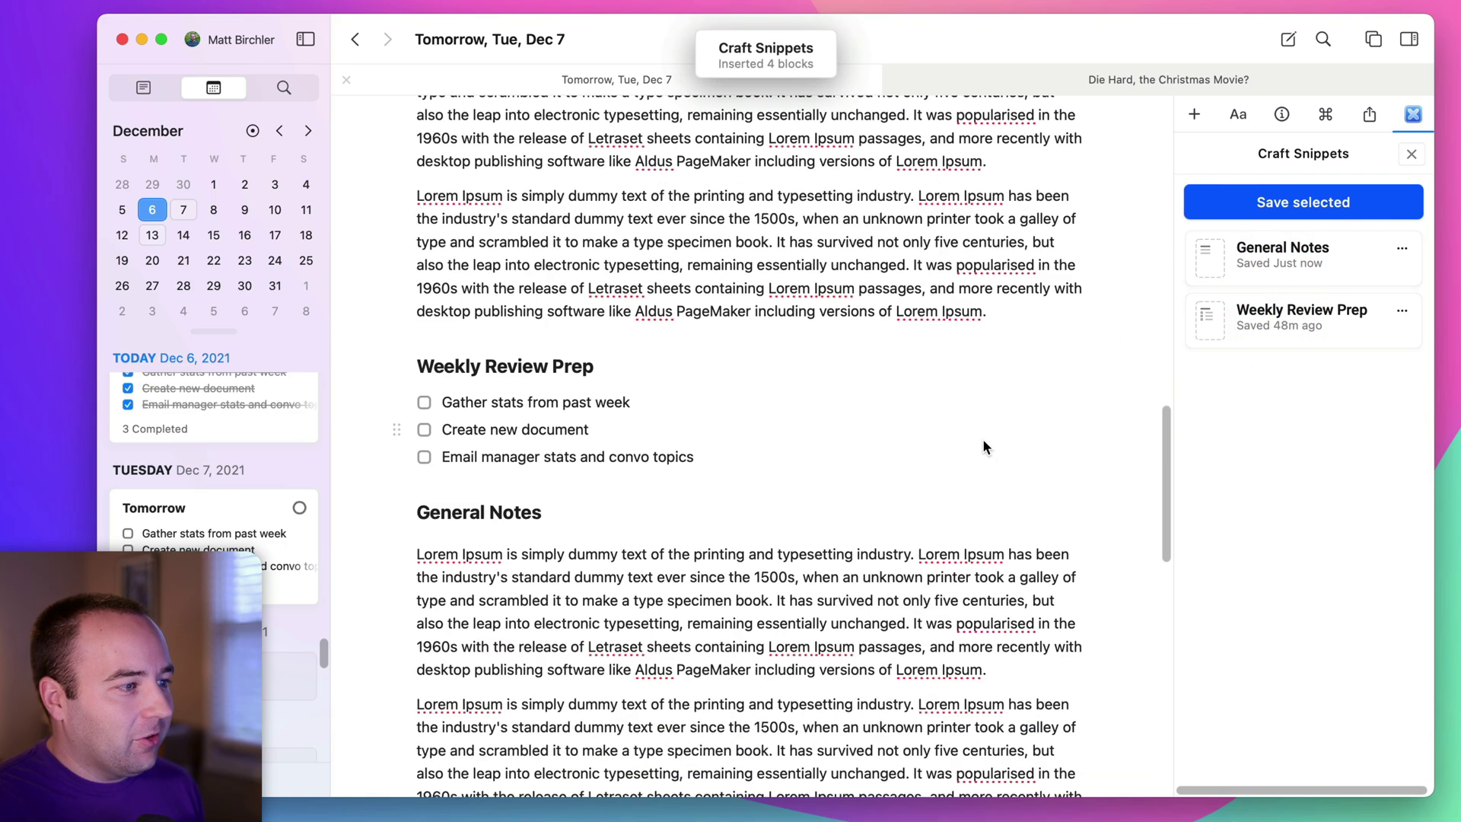
# Insert the Weekly Review Prep snippet below the first General Notes heading and move that heading beneath the inserted checklist.
pyautogui.scroll(20, 983, 447)
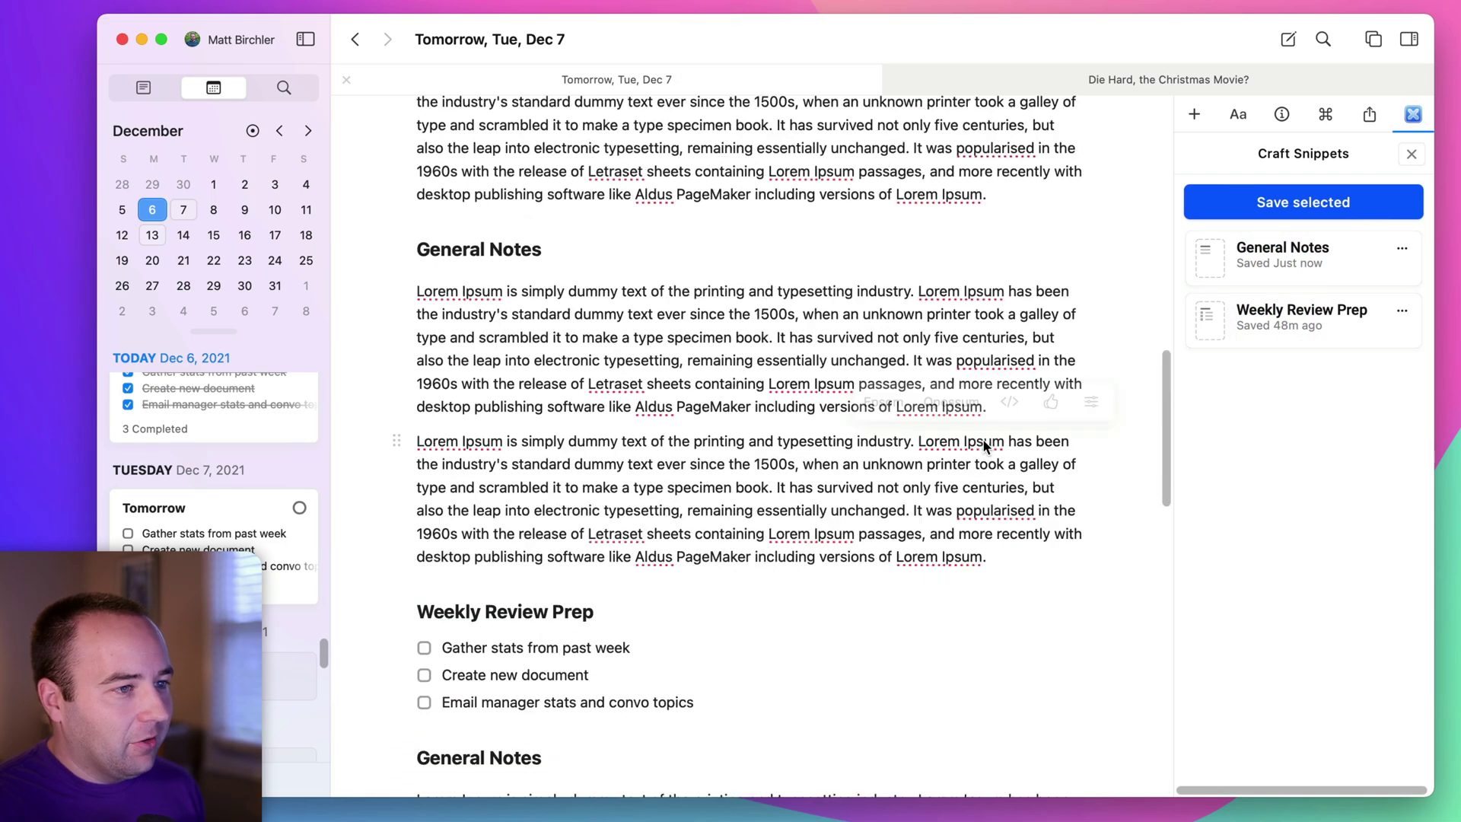
pyautogui.click(424, 280)
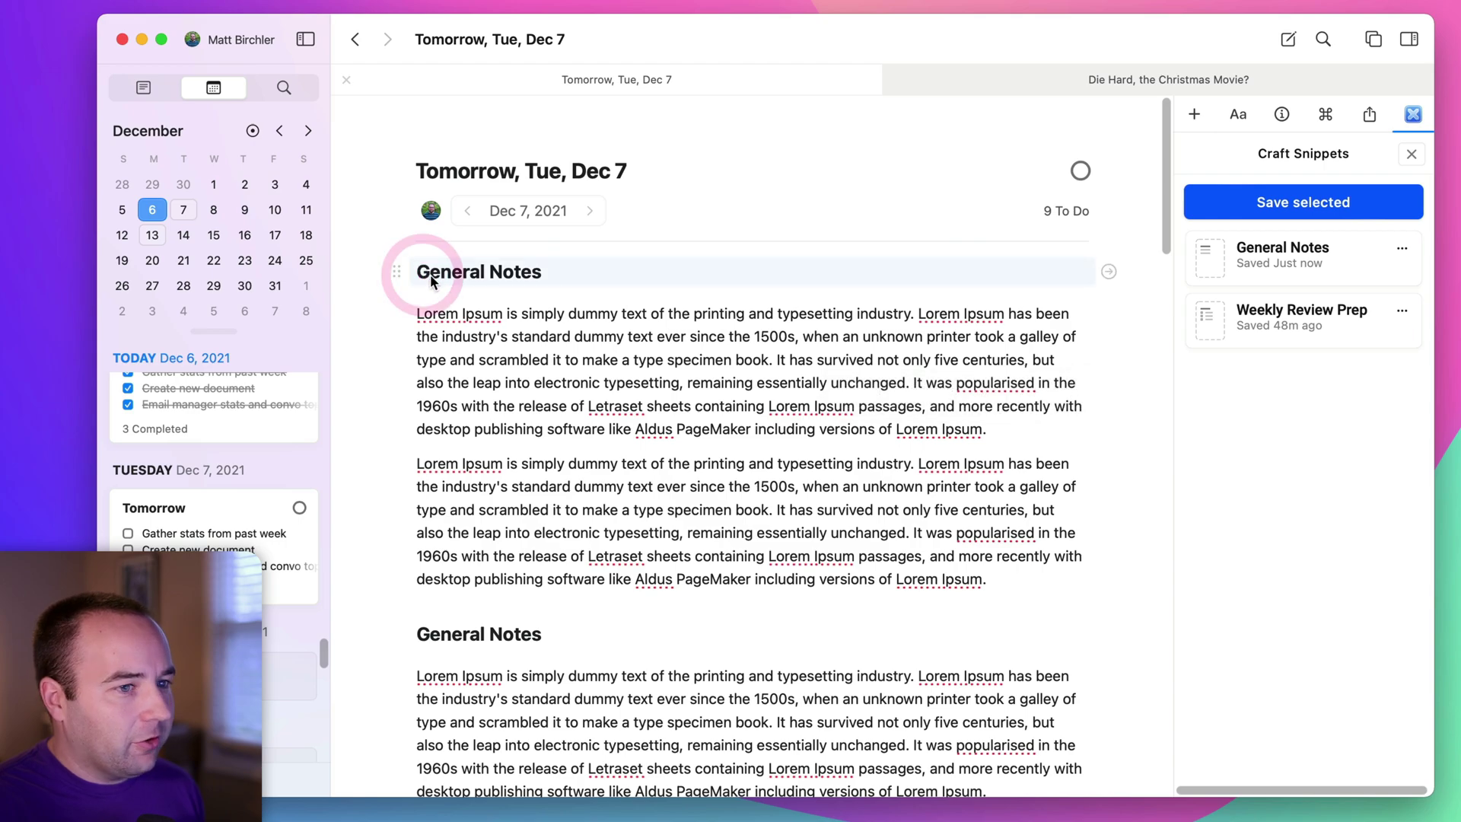
pyautogui.click(1299, 336)
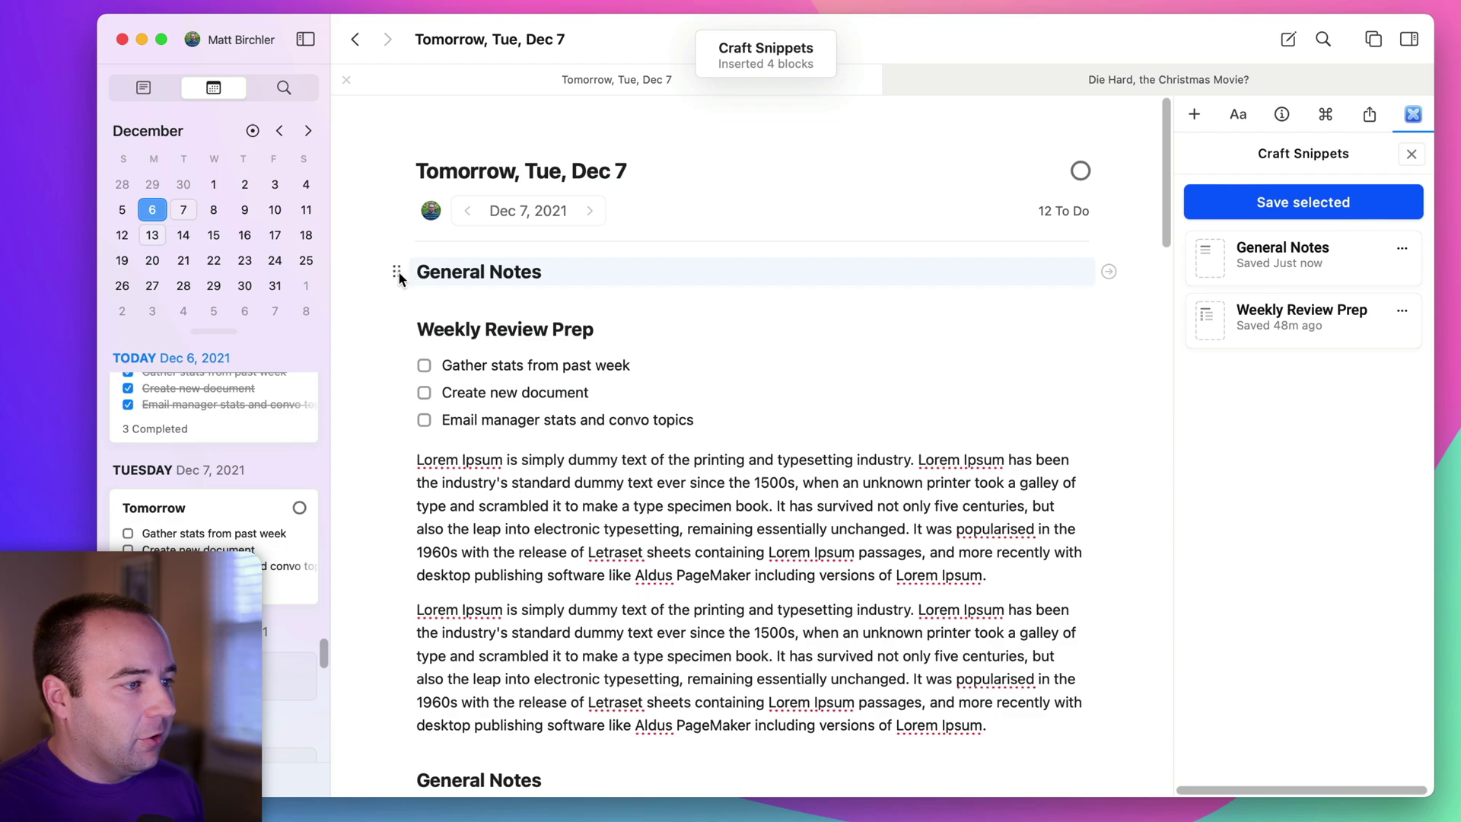
pyautogui.moveTo(400, 273); pyautogui.dragTo(401, 437)
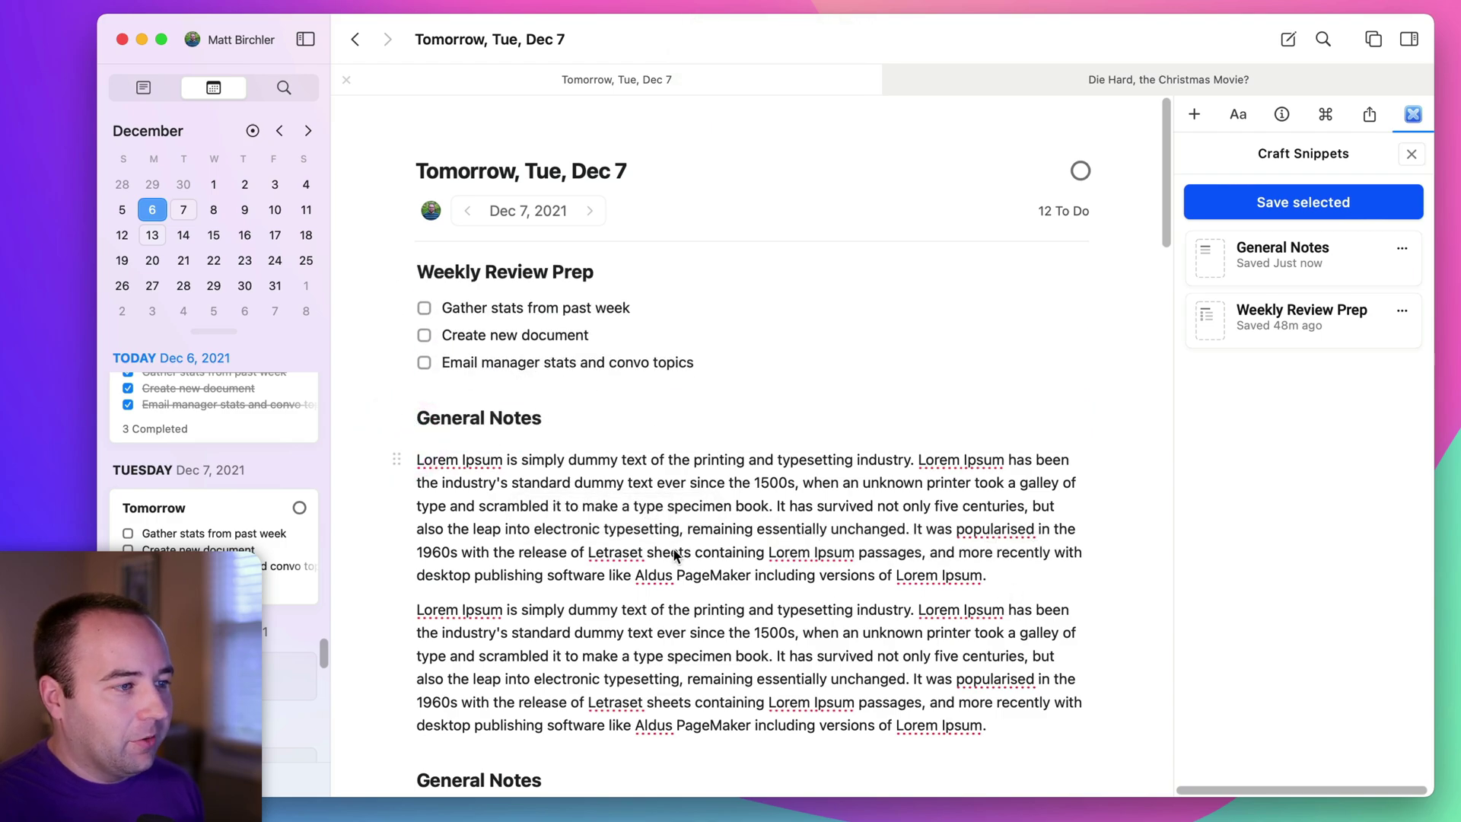
pyautogui.scroll(-2, 673, 555)
pyautogui.click(779, 506)
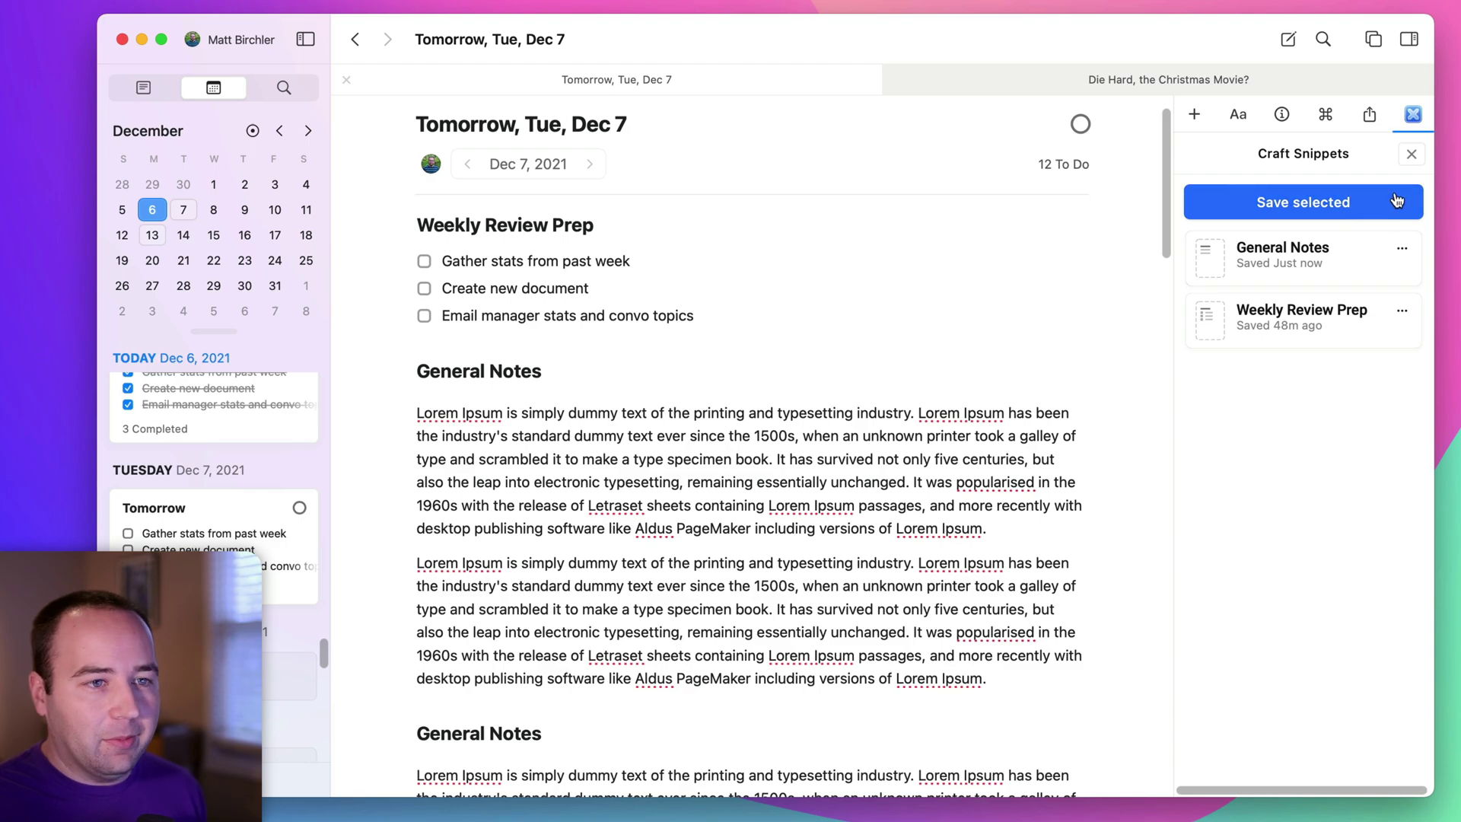
# Leave Craft Snippets, reopen today's Dec 6 daily note and open the Hacker News Top10 extension.
pyautogui.click(1412, 156)
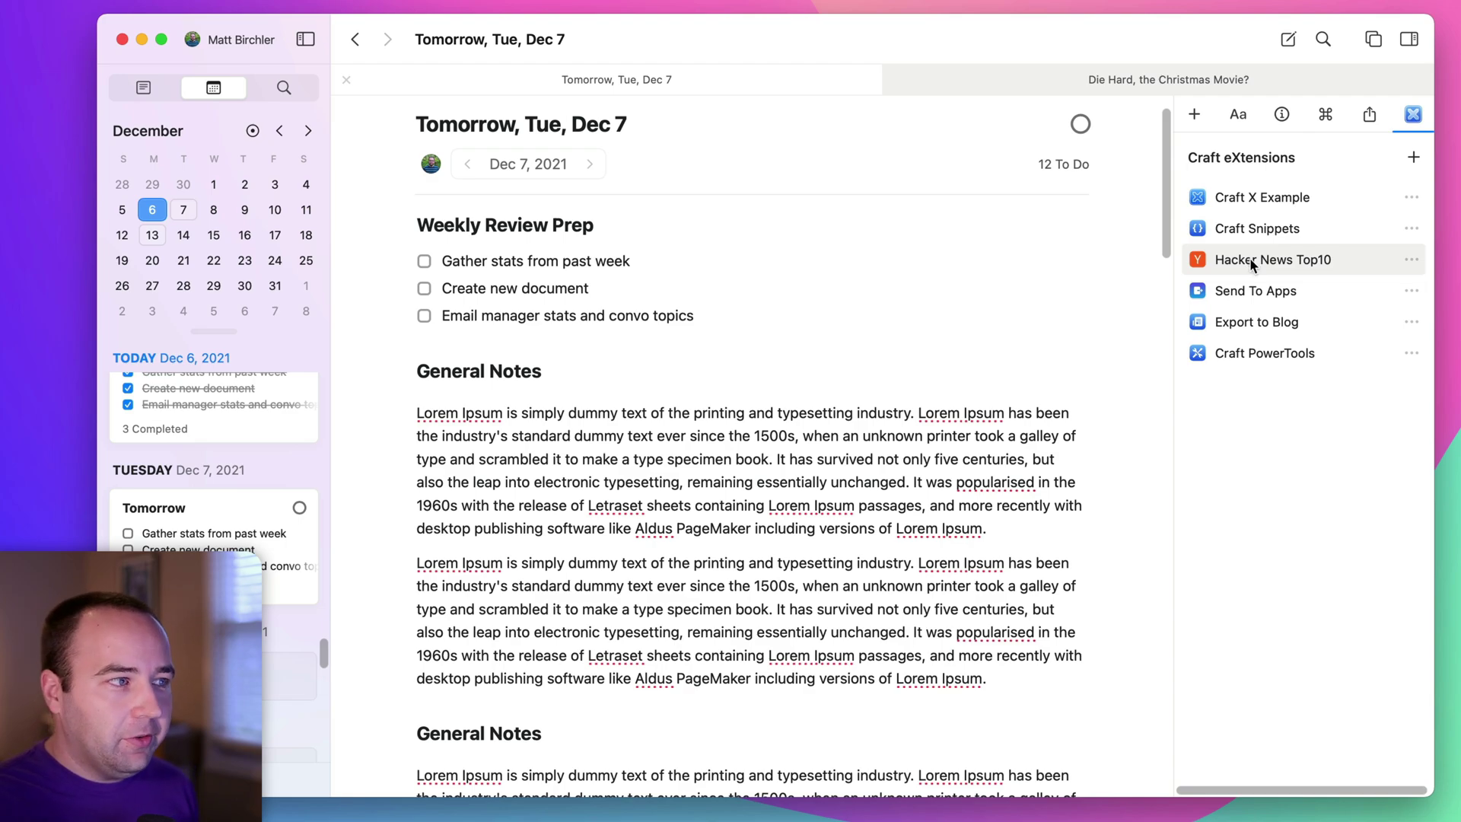
pyautogui.click(242, 399)
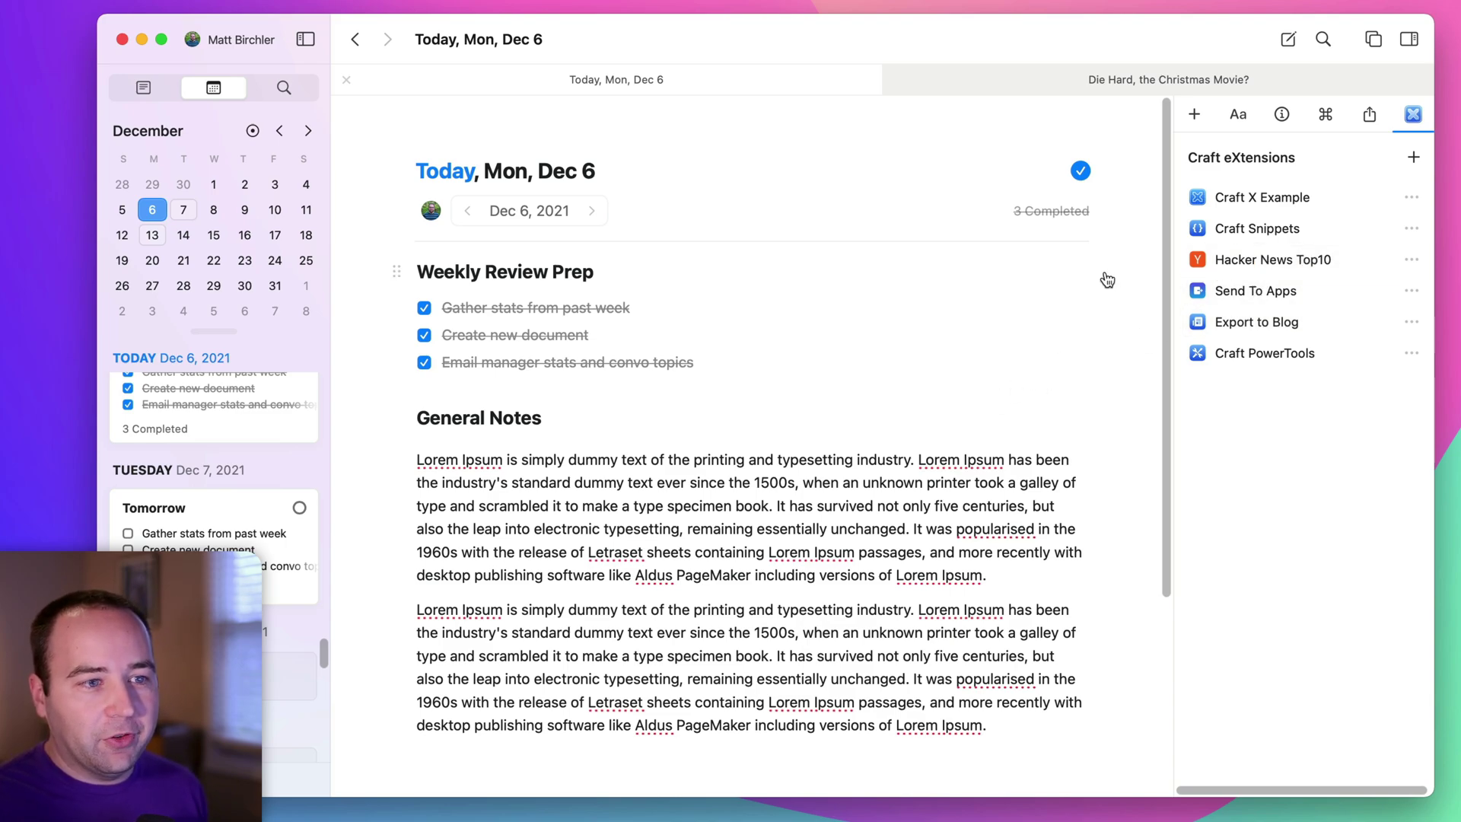
pyautogui.click(1298, 260)
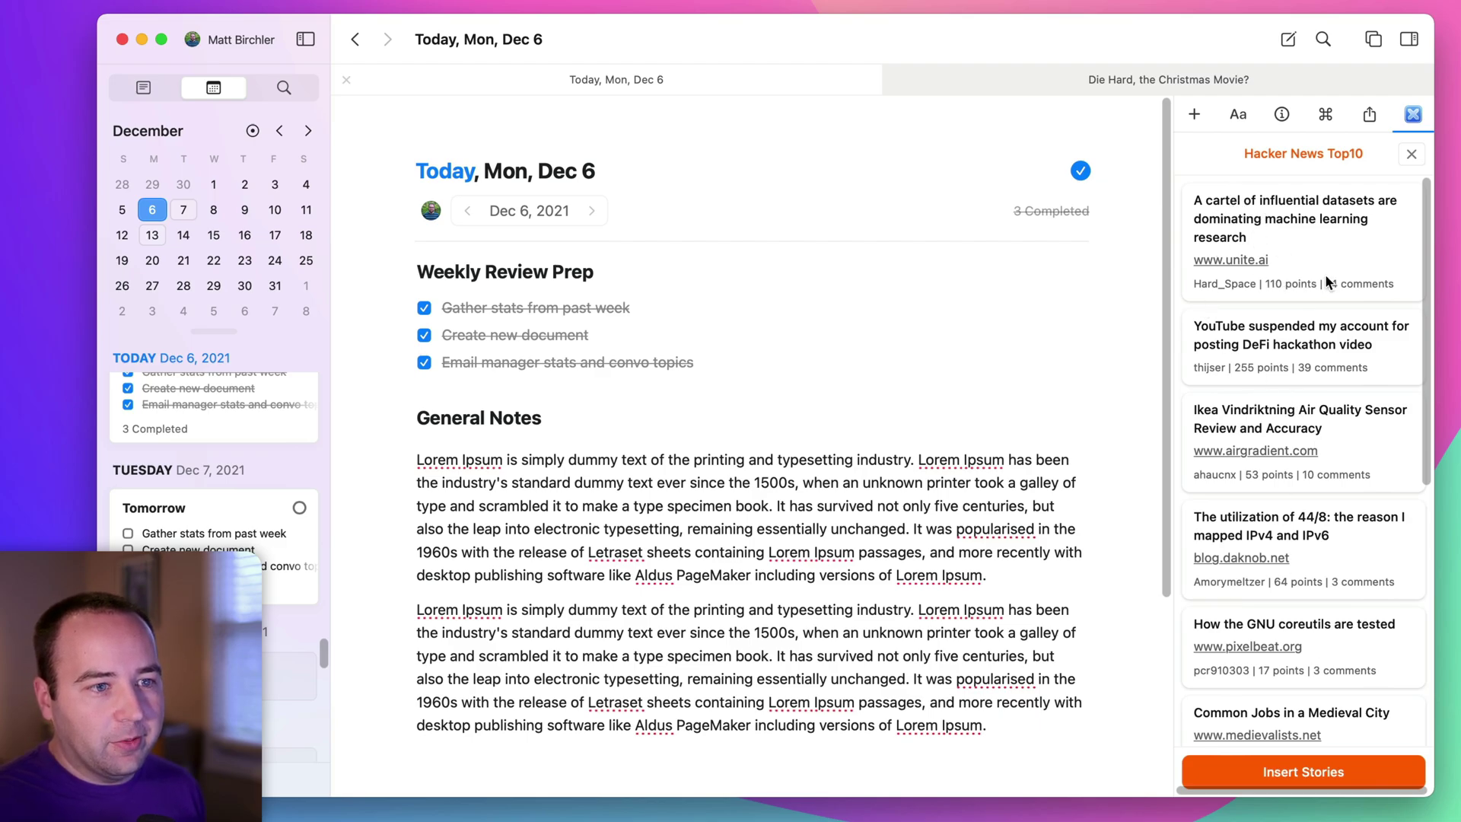
pyautogui.click(1225, 261)
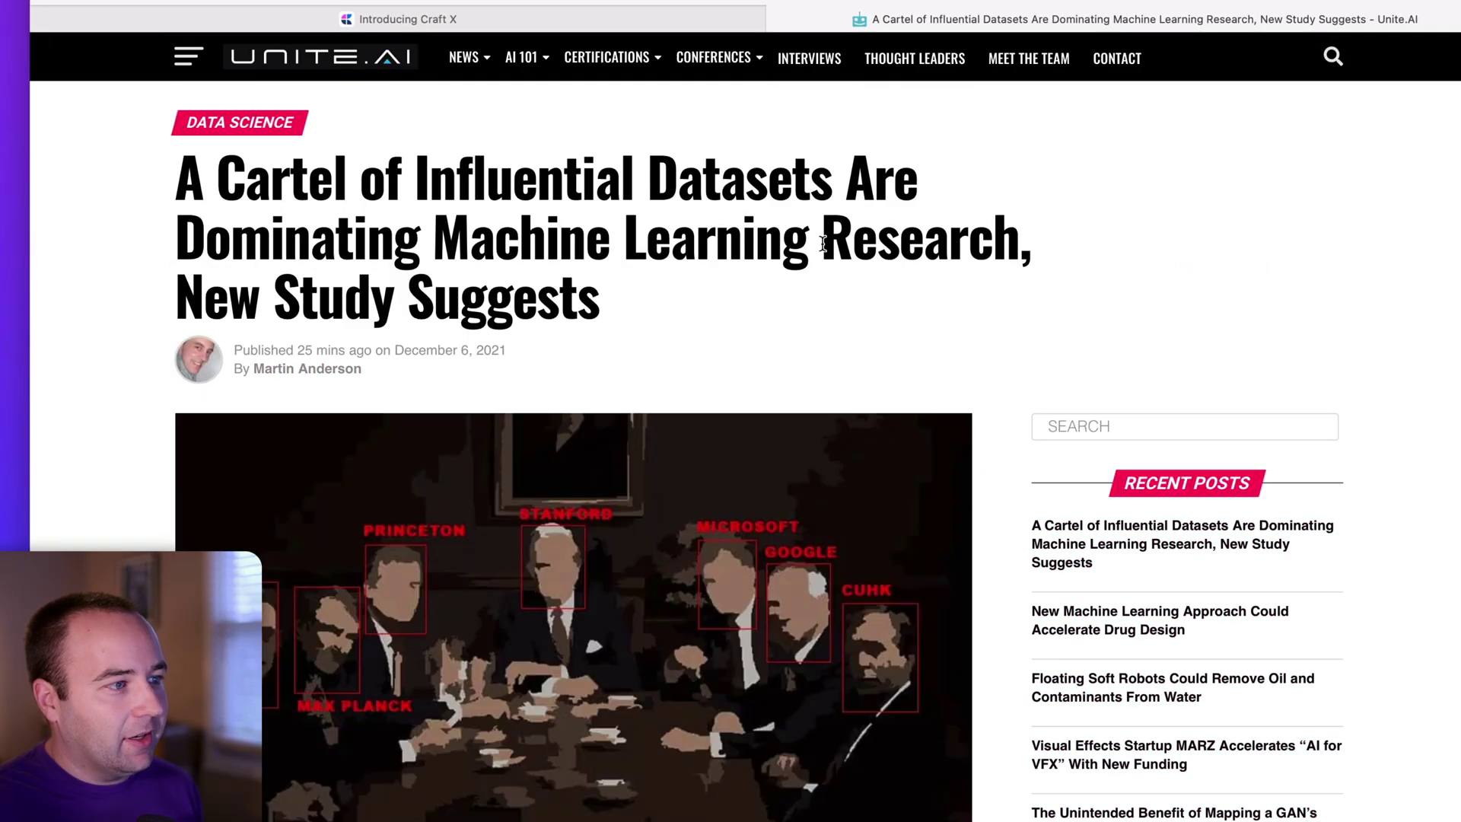
pyautogui.press('super+w')
pyautogui.press('super+Tab')
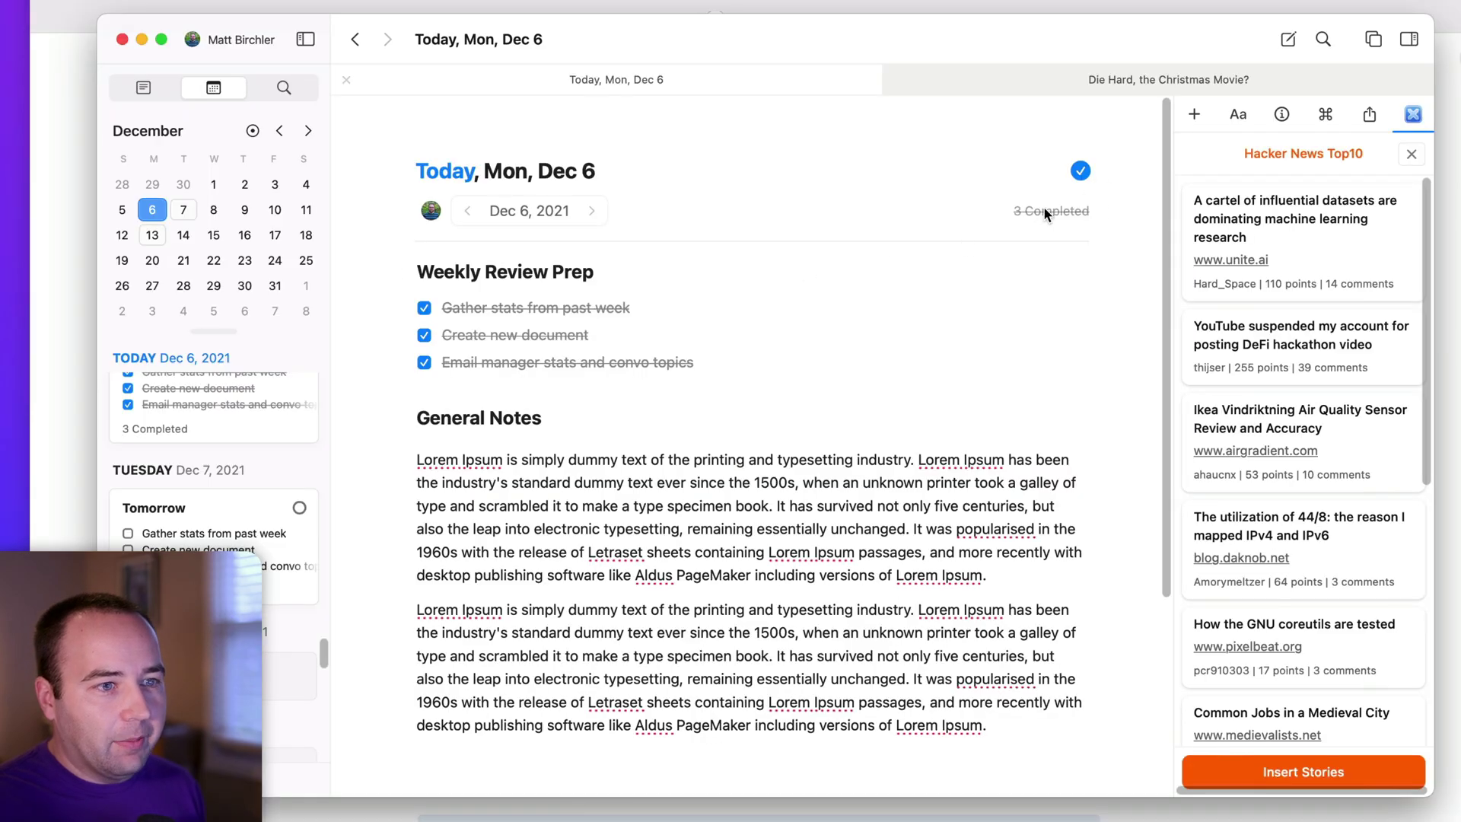
pyautogui.click(1353, 284)
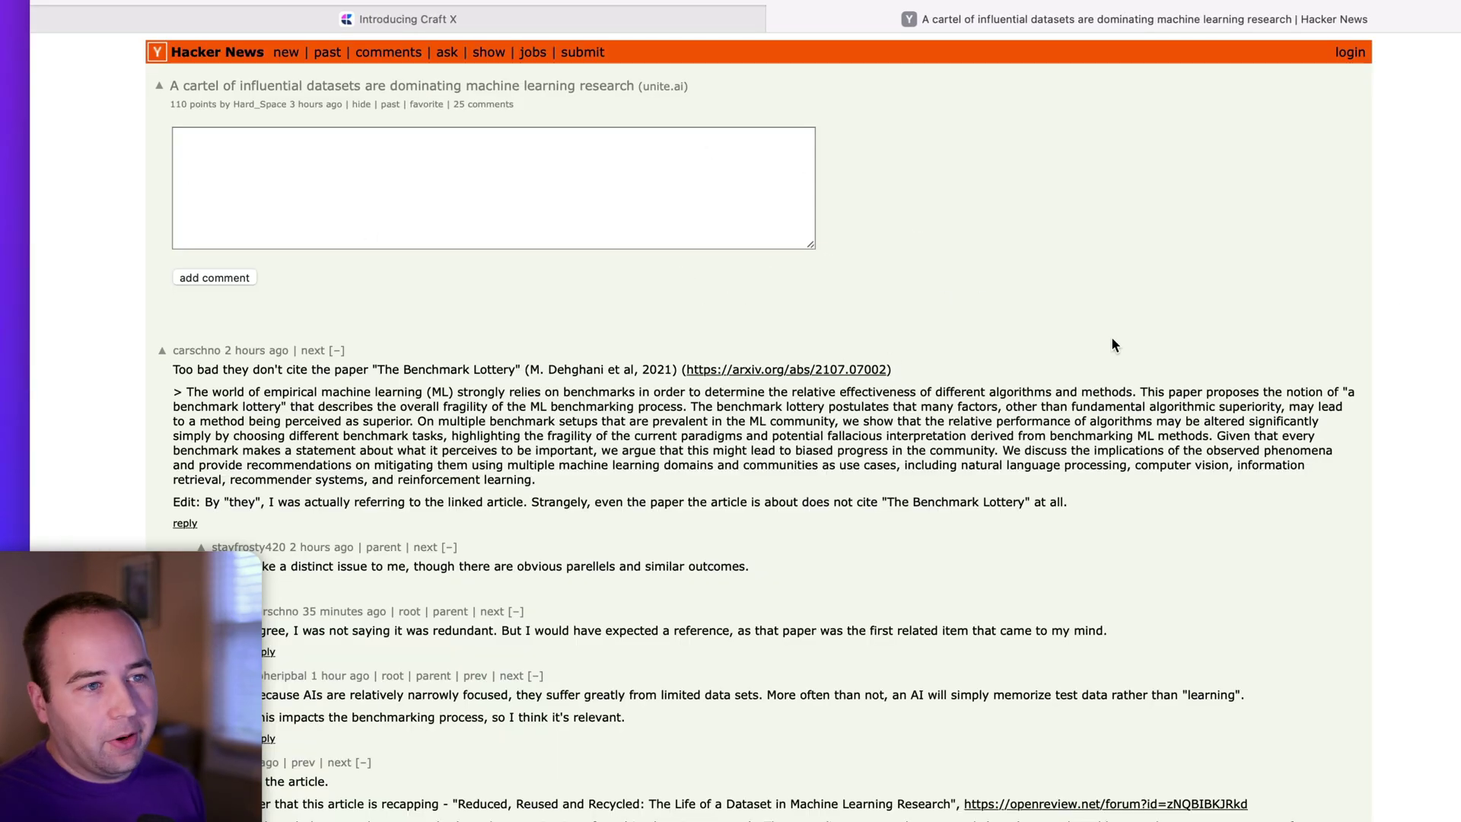
pyautogui.press('super+w')
pyautogui.press('super+Tab')
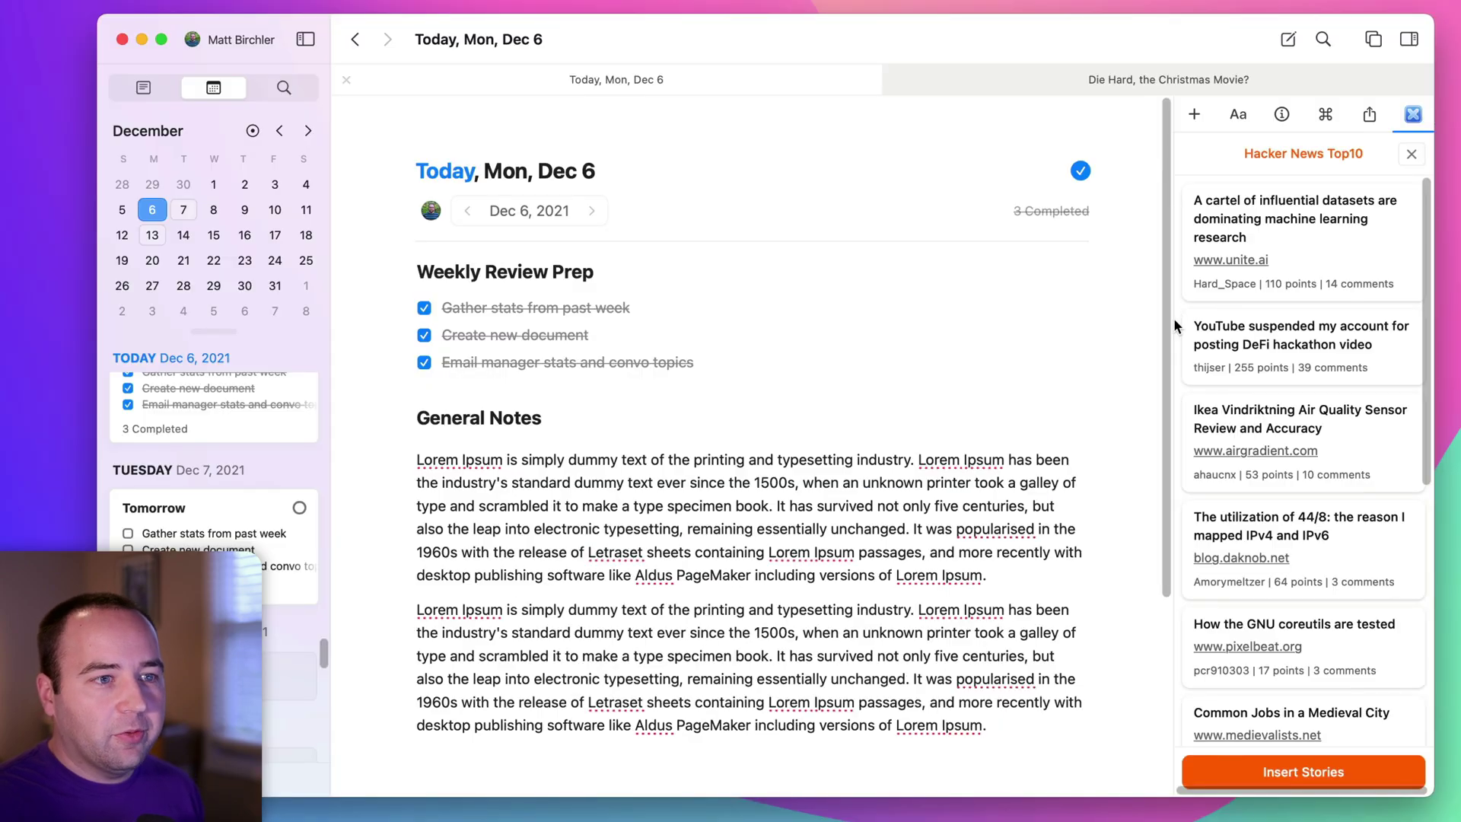
# Try inserting the Hacker News Top10 stories at the end of the Dec 6 daily note and undo the insertion.
pyautogui.click(1285, 780)
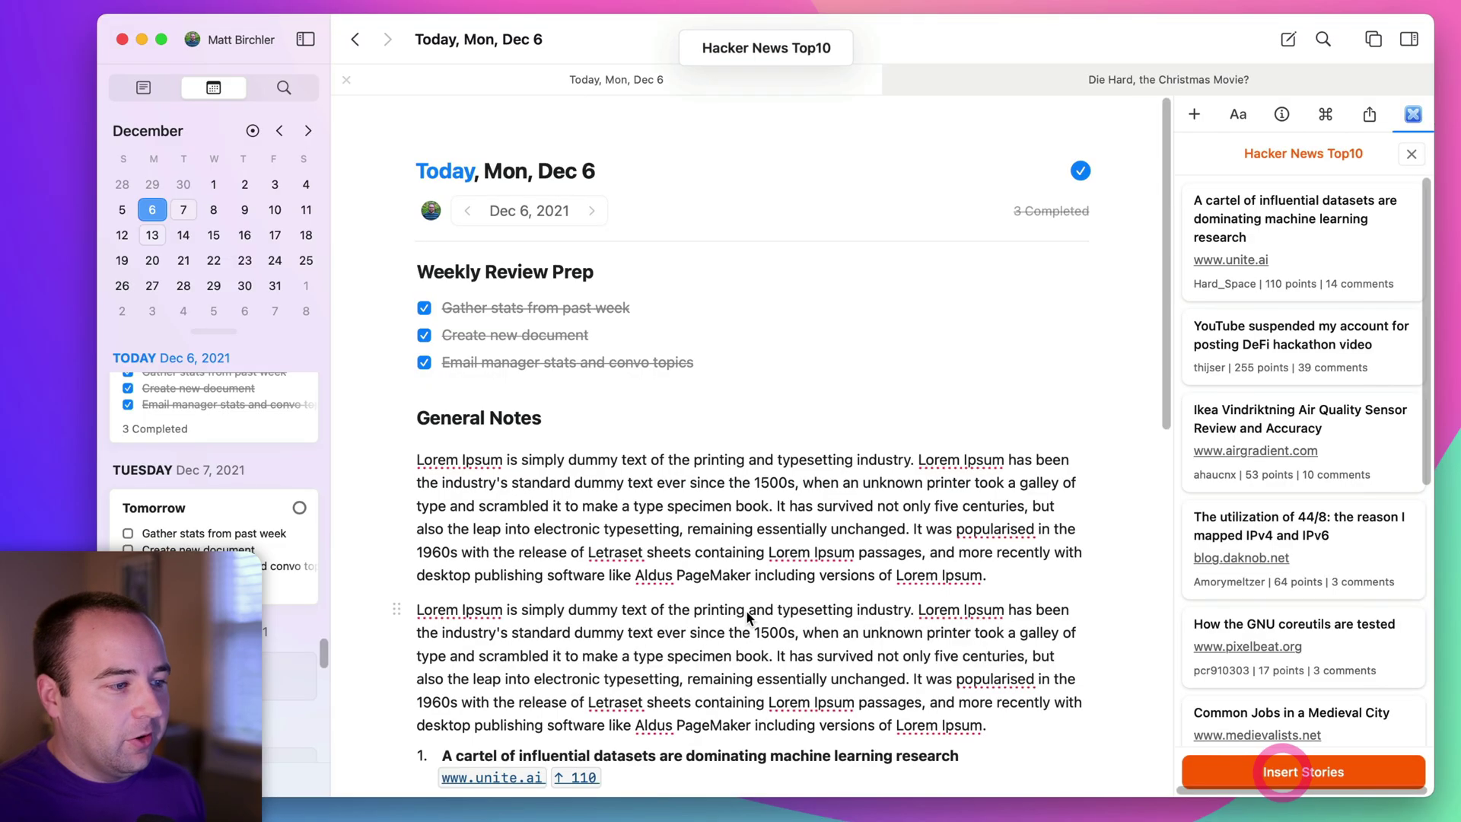
pyautogui.scroll(-8, 746, 609)
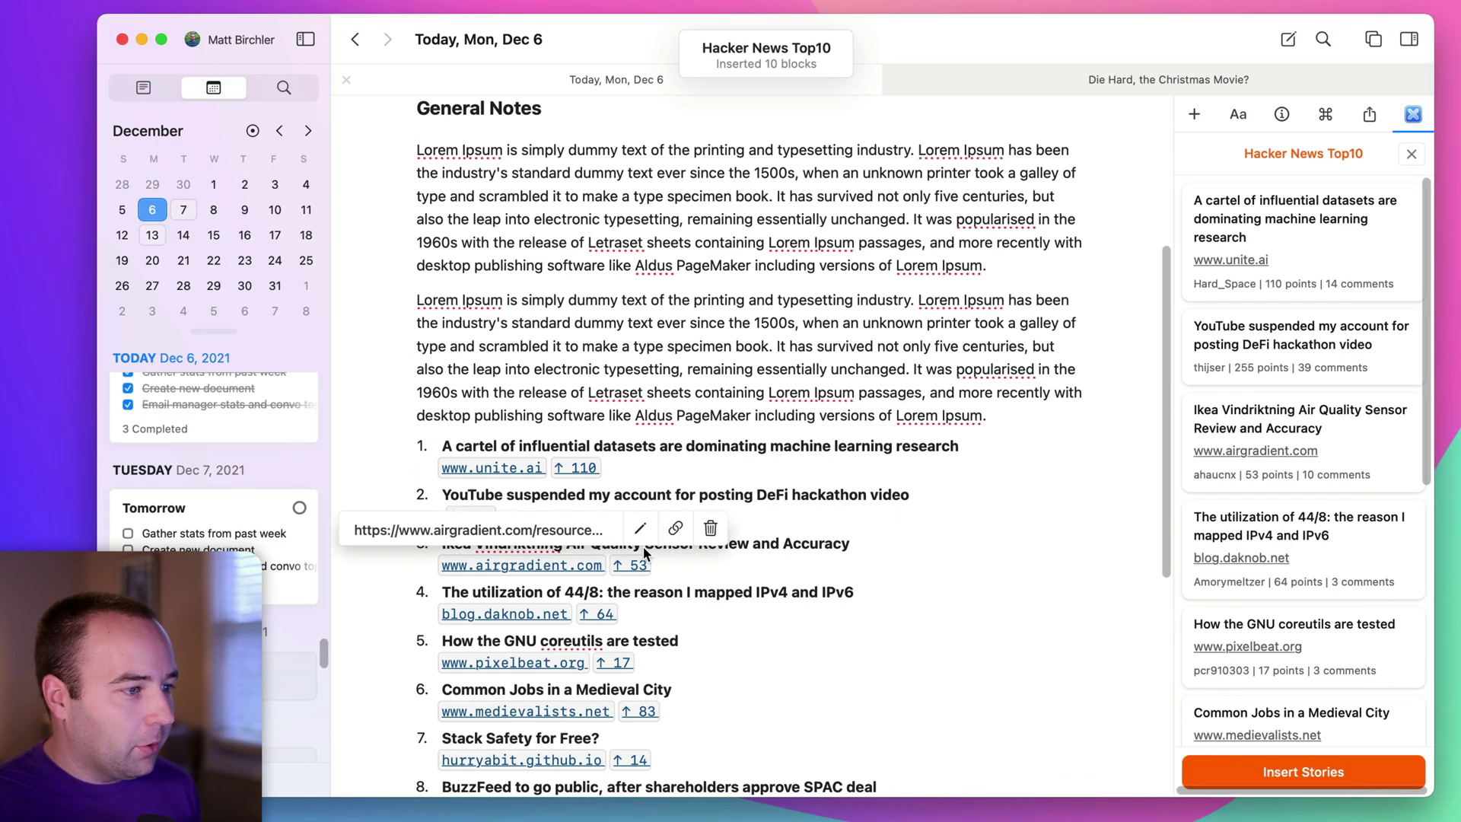
pyautogui.scroll(-2, 906, 551)
pyautogui.scroll(-2, 916, 563)
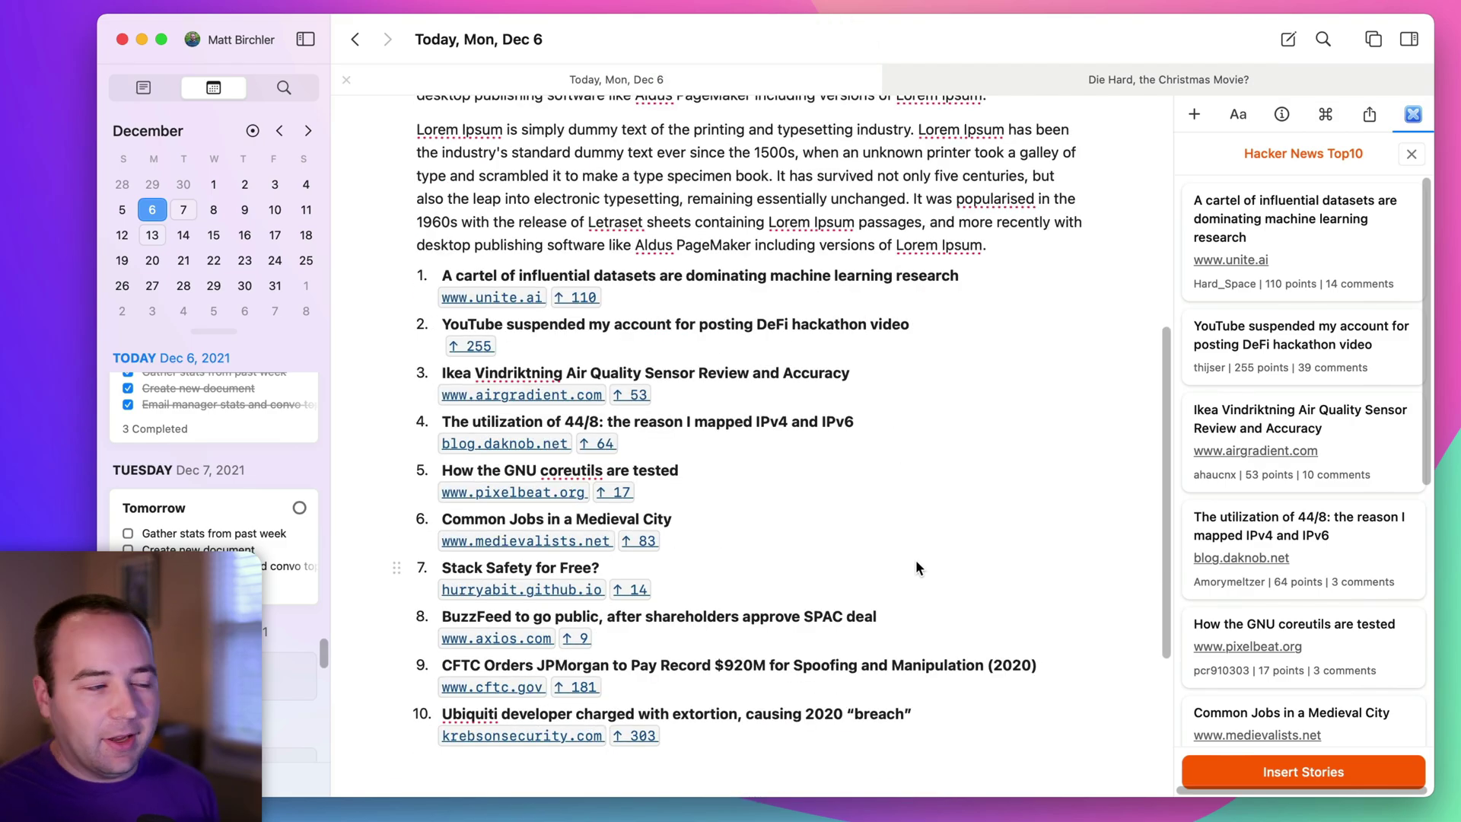
pyautogui.moveTo(570, 303)
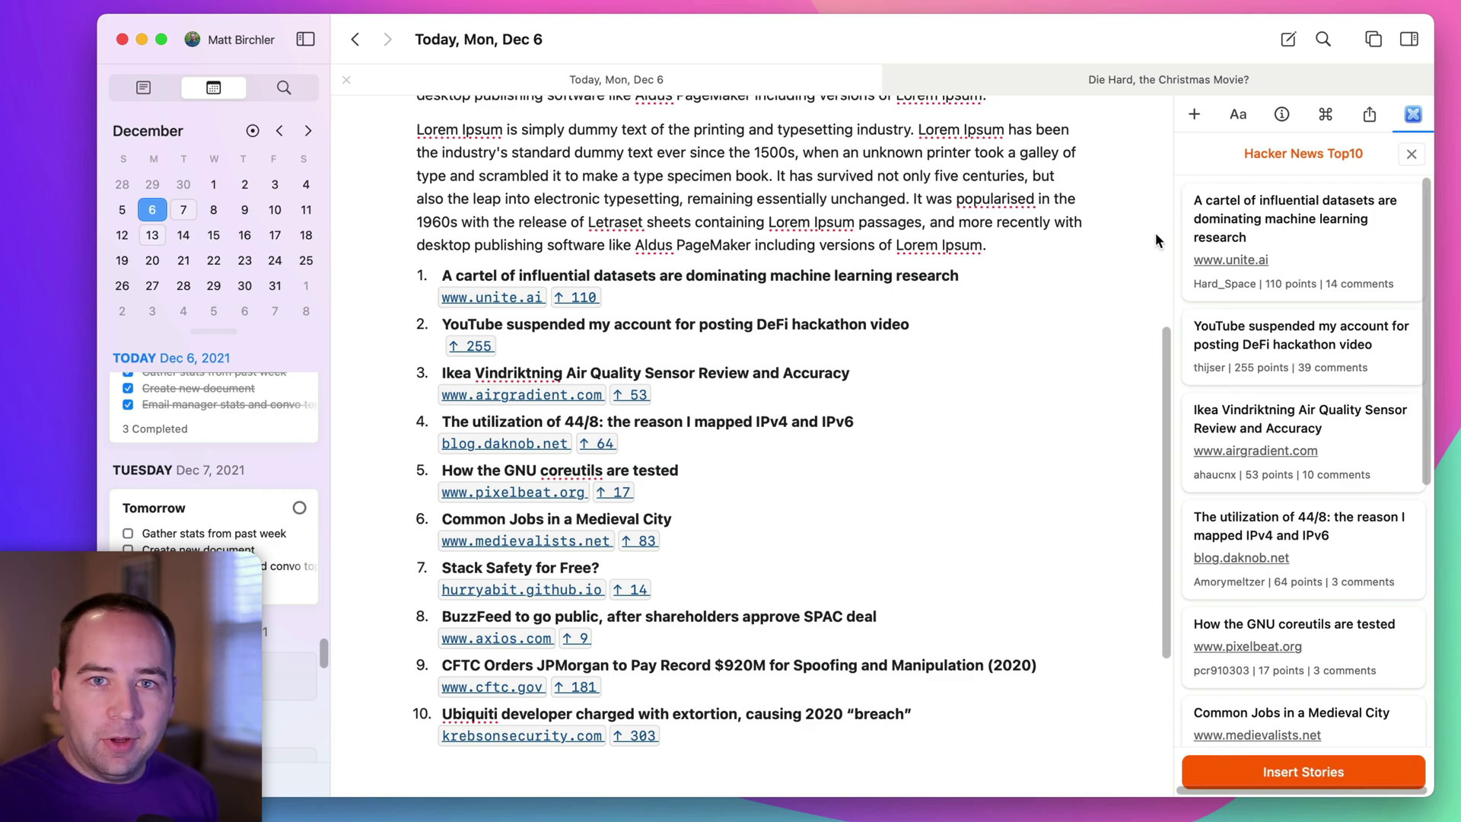
pyautogui.click(1412, 154)
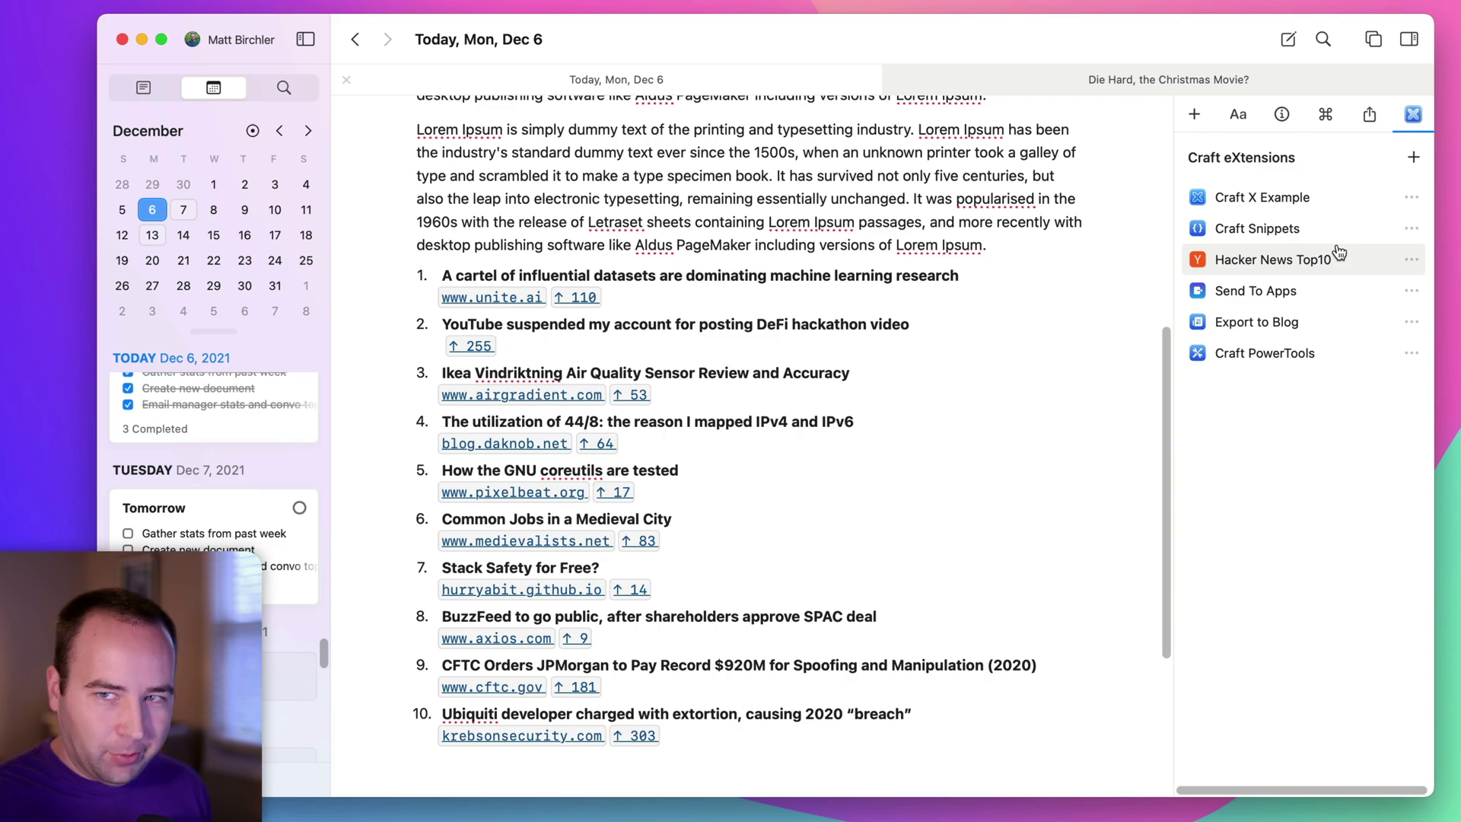
pyautogui.press('super+z')
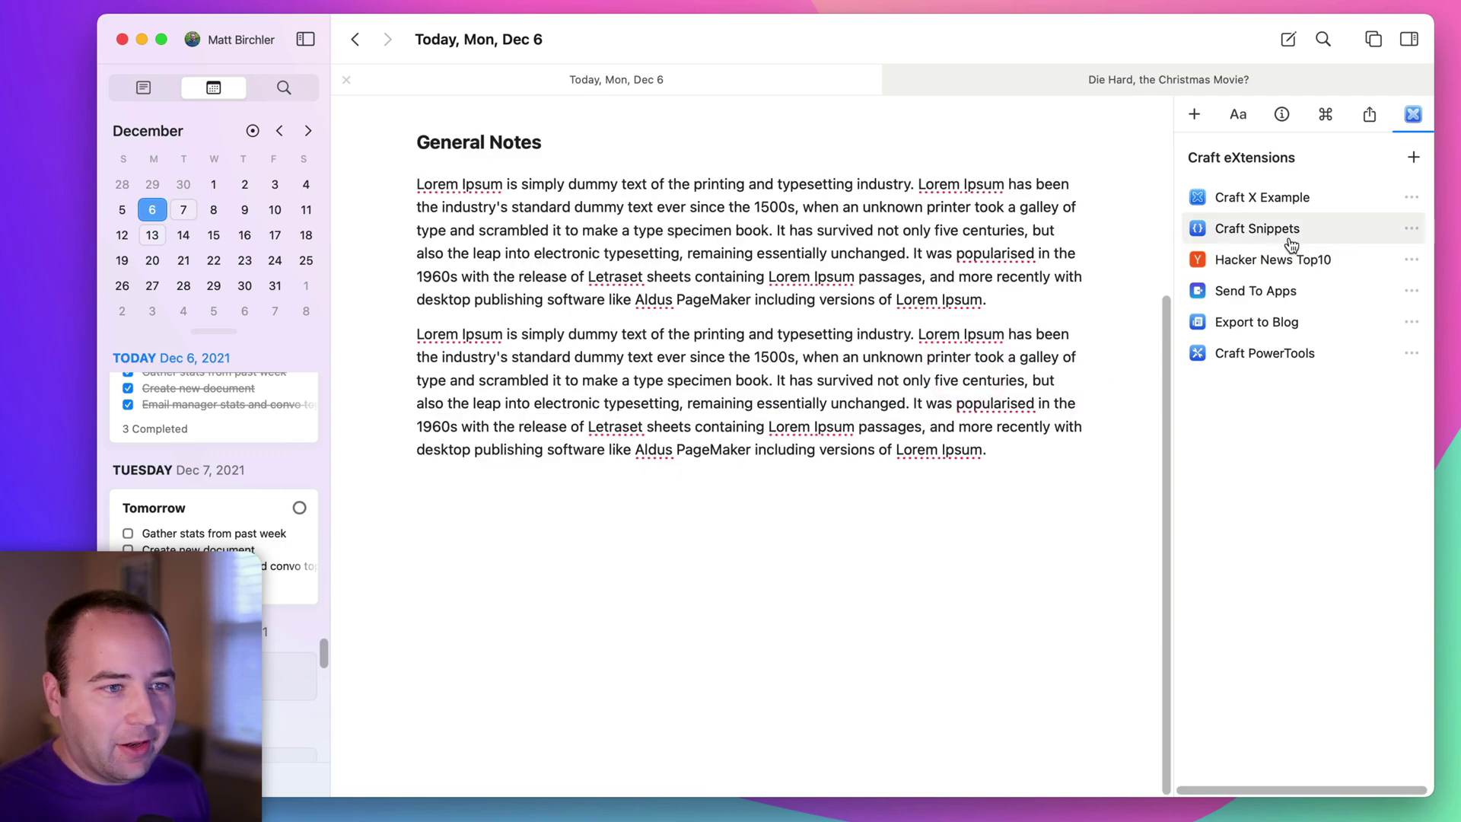
# Open the Send To Apps extension and mark all three Weekly Review Prep to-dos in the Dec 6 note as not completed.
pyautogui.click(1269, 292)
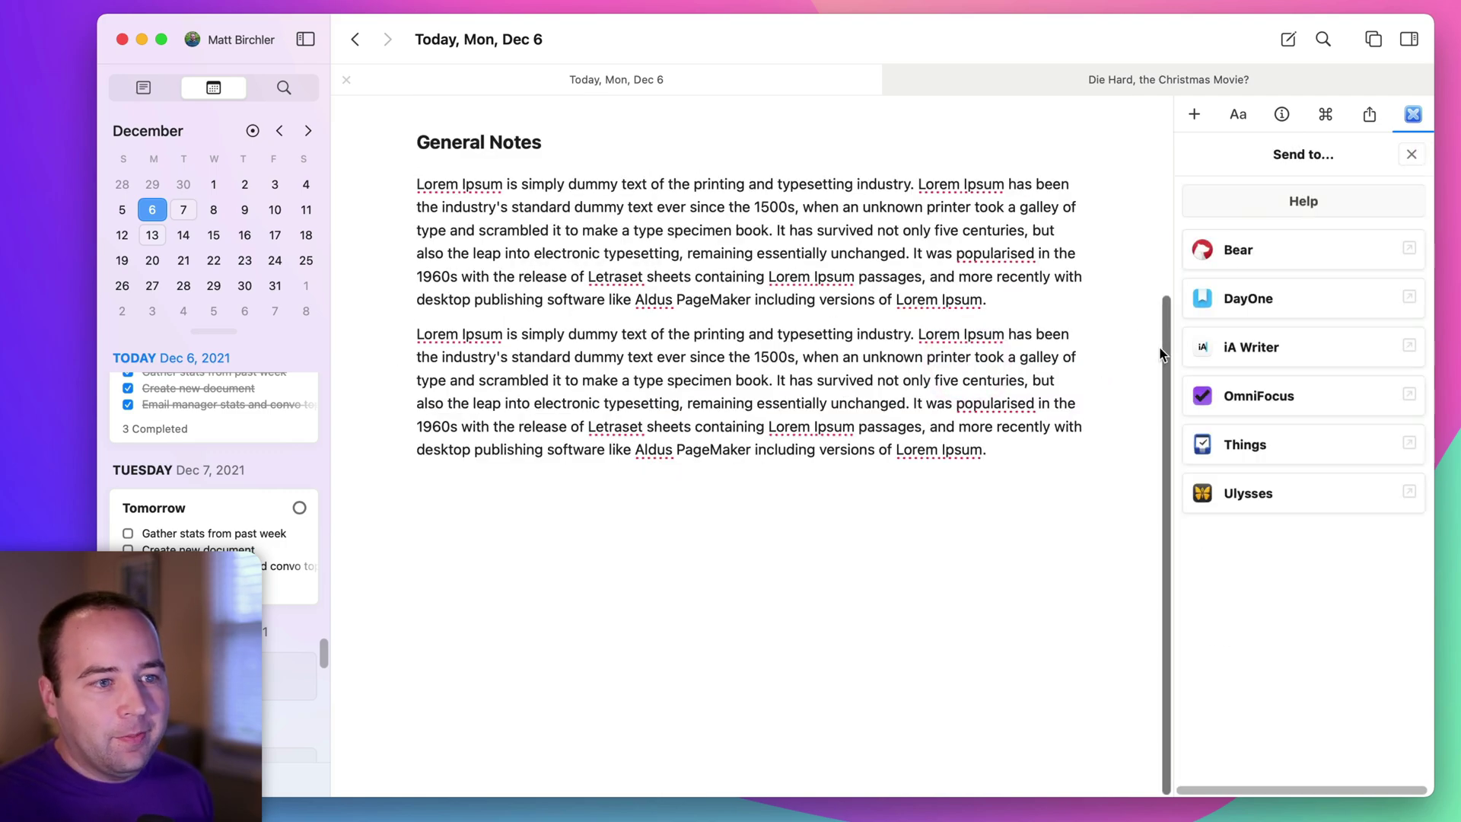
pyautogui.scroll(5, 779, 514)
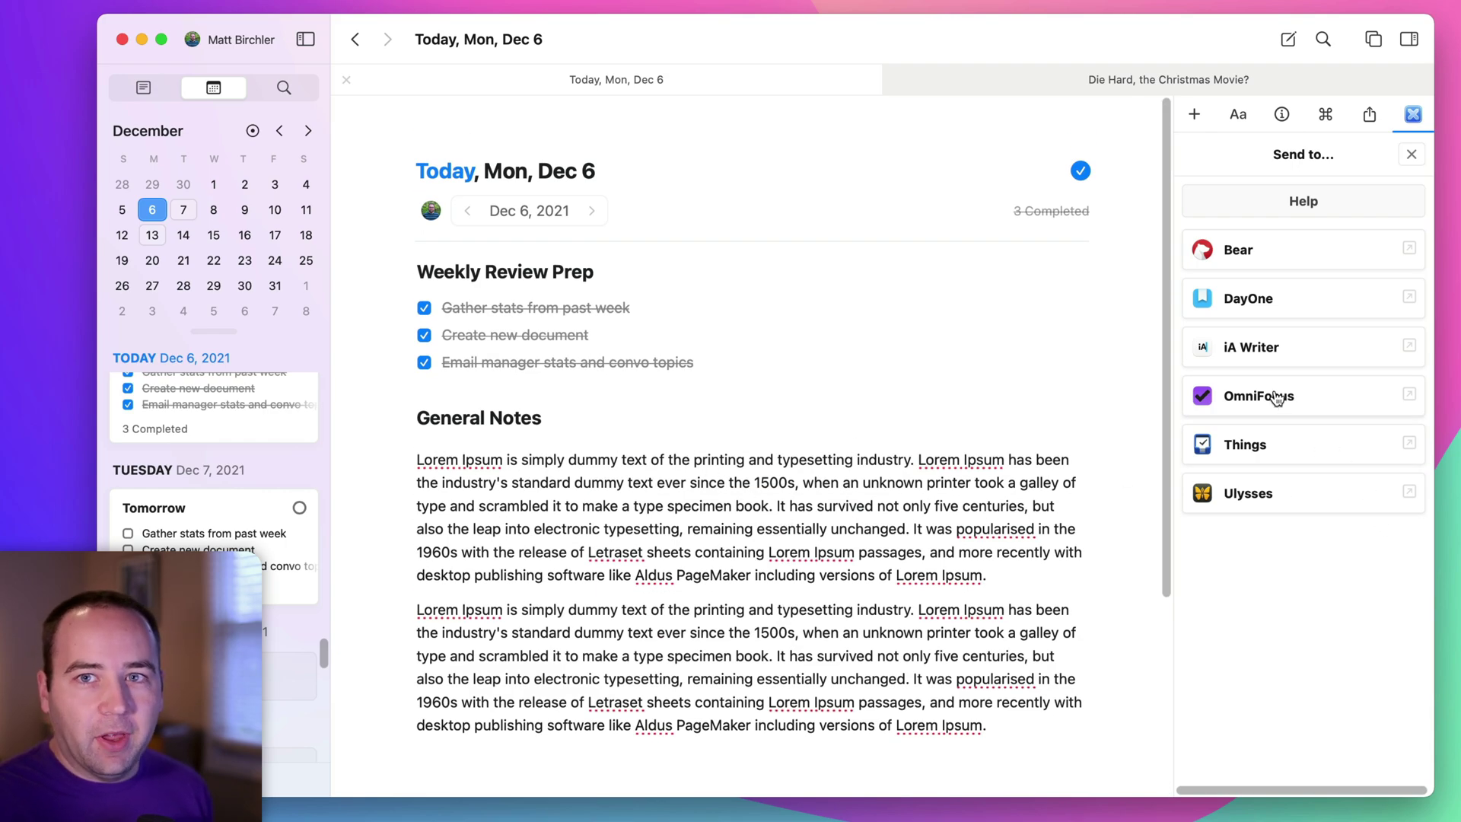
pyautogui.click(424, 362)
pyautogui.click(424, 335)
pyautogui.click(424, 307)
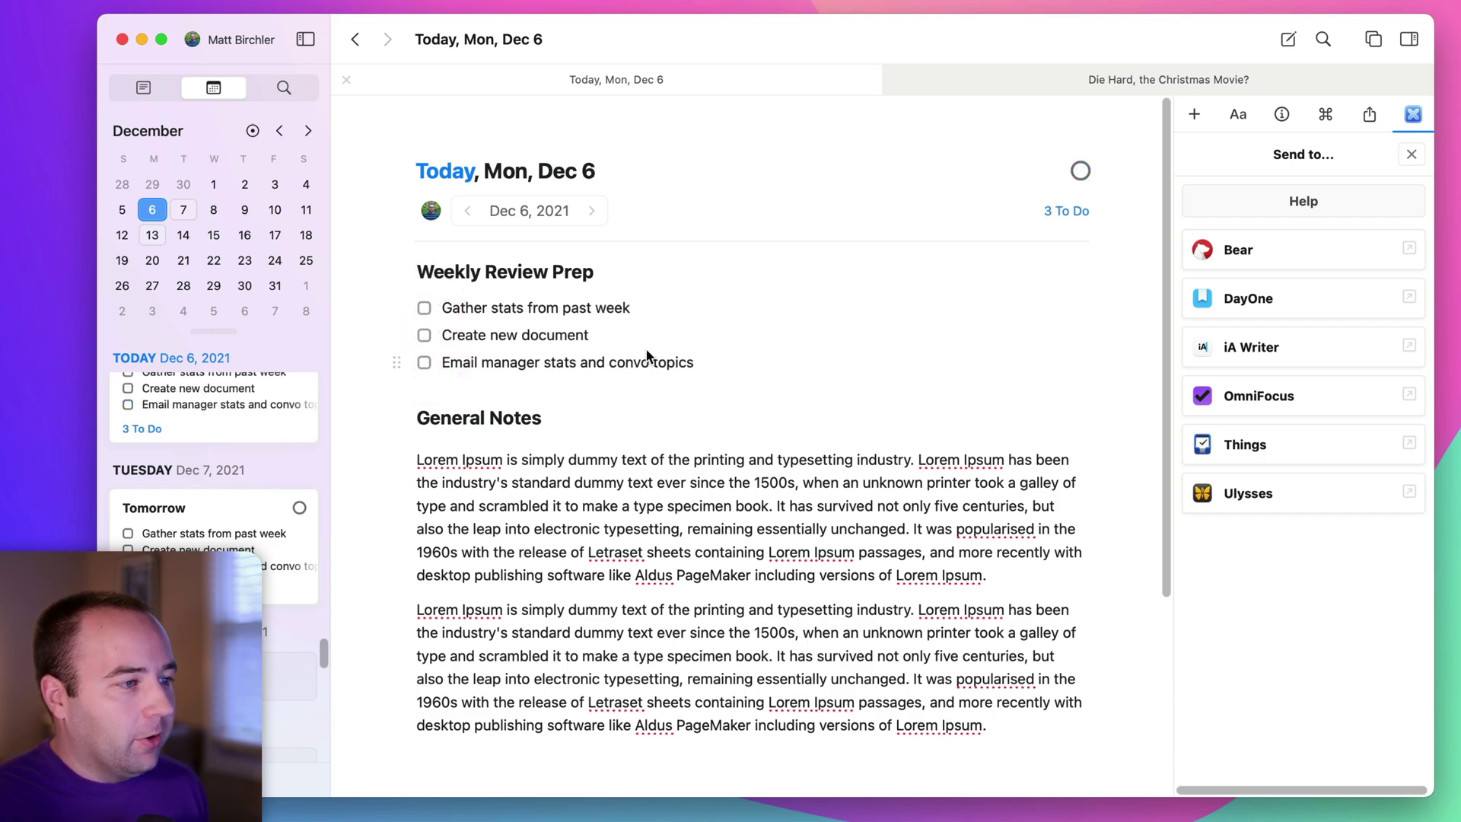
# Send the three Weekly Review Prep to-dos from the Dec 6 note to Things.
pyautogui.scroll(2, 312, 441)
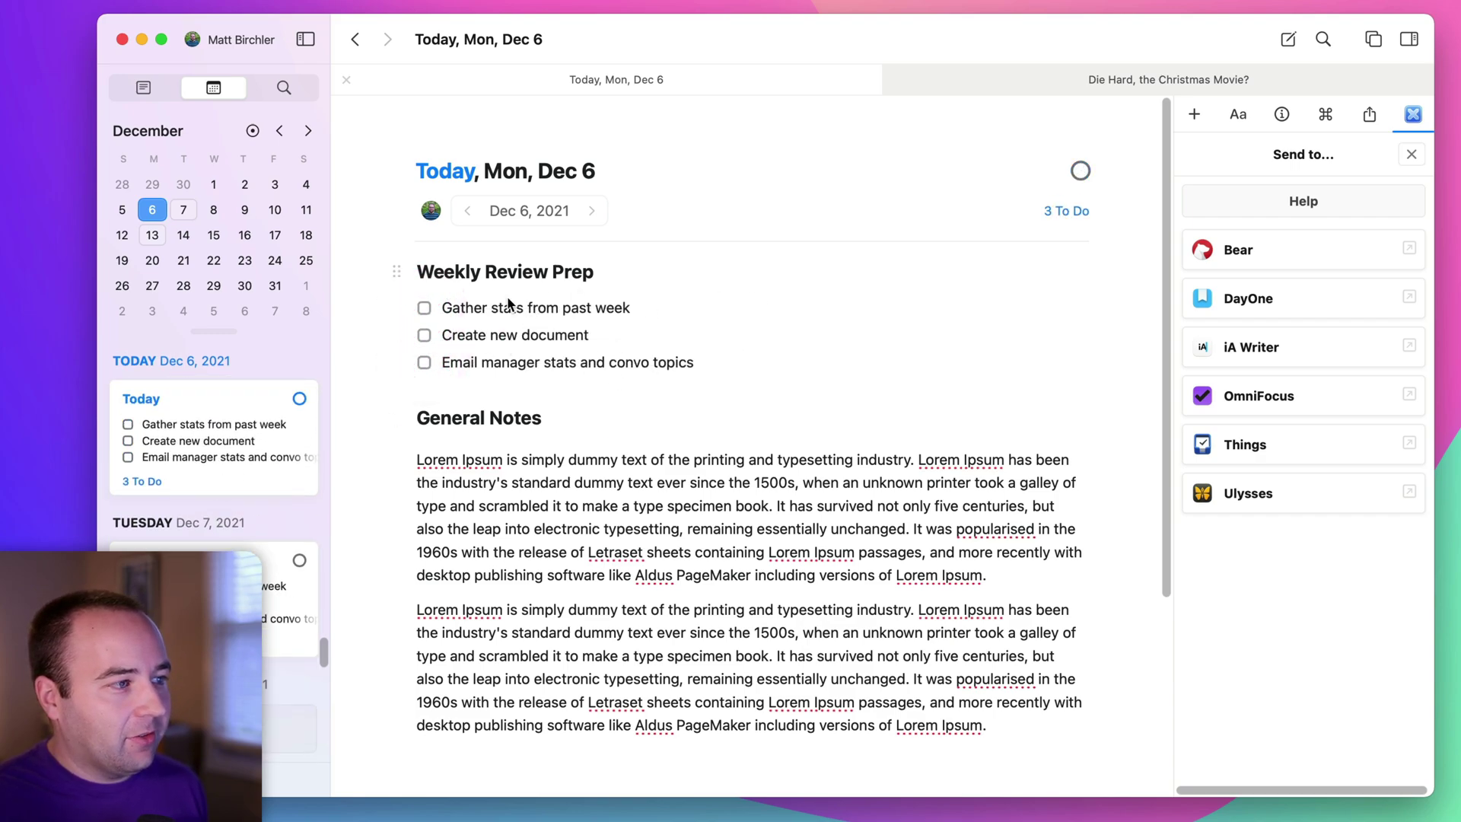
pyautogui.moveTo(534, 307); pyautogui.dragTo(538, 360)
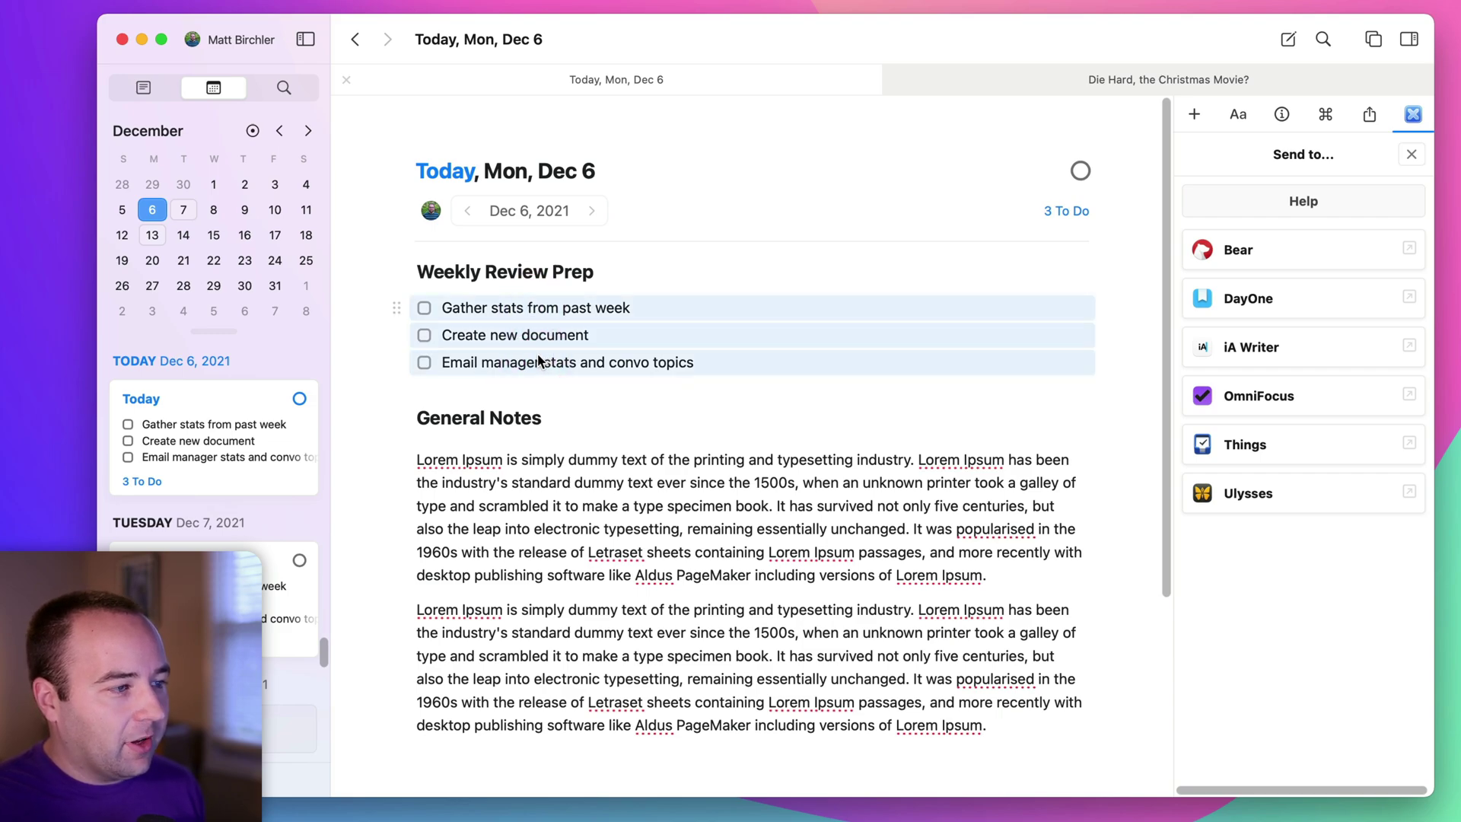
pyautogui.click(1245, 444)
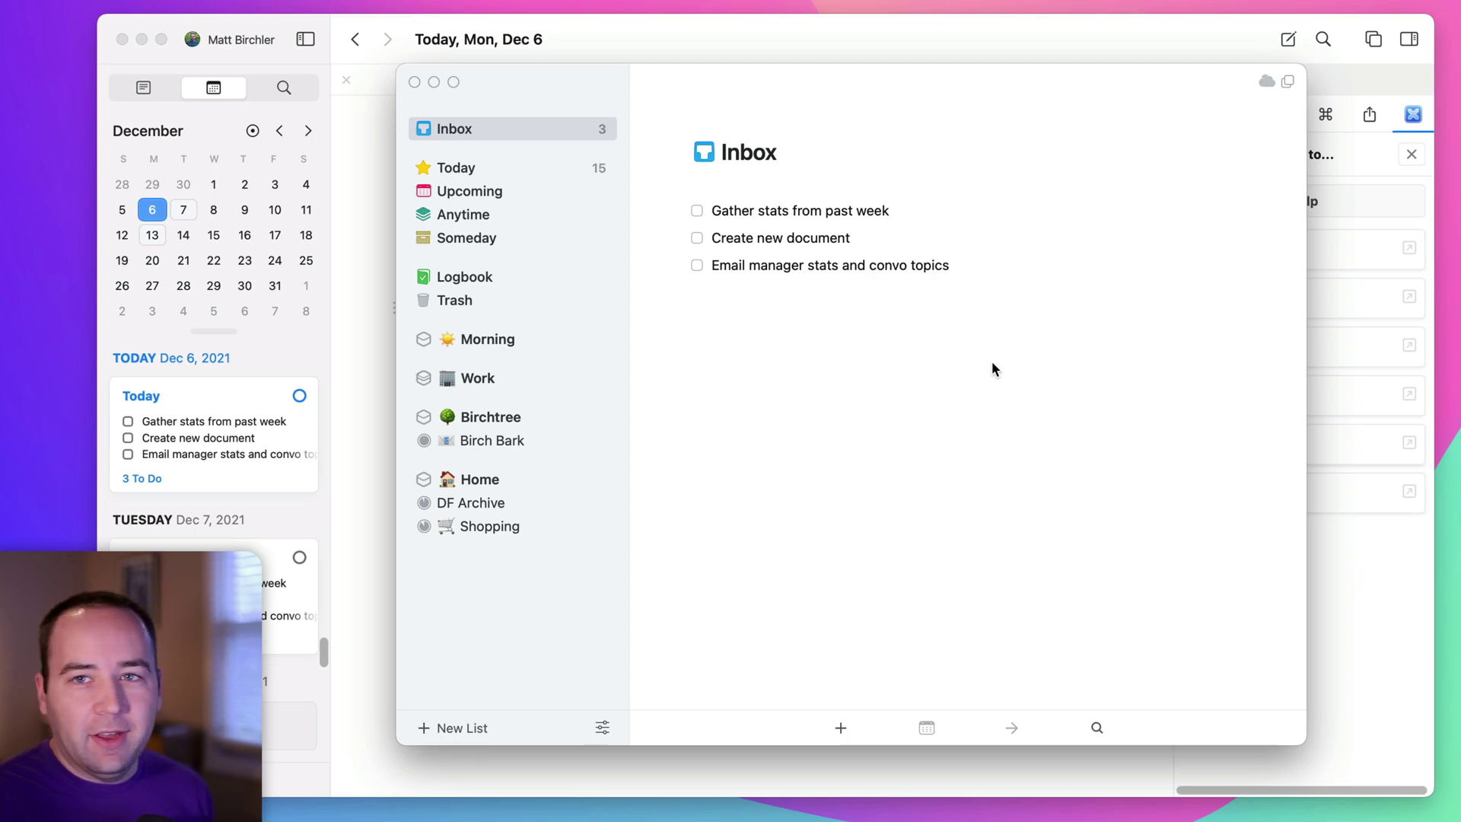
# Check the three Weekly Review Prep to-dos in the Things Inbox by selecting and deselecting them, and return to Craft.
pyautogui.click(800, 212)
pyautogui.keyDown('shift'); pyautogui.click(792, 264); pyautogui.keyUp('shift')
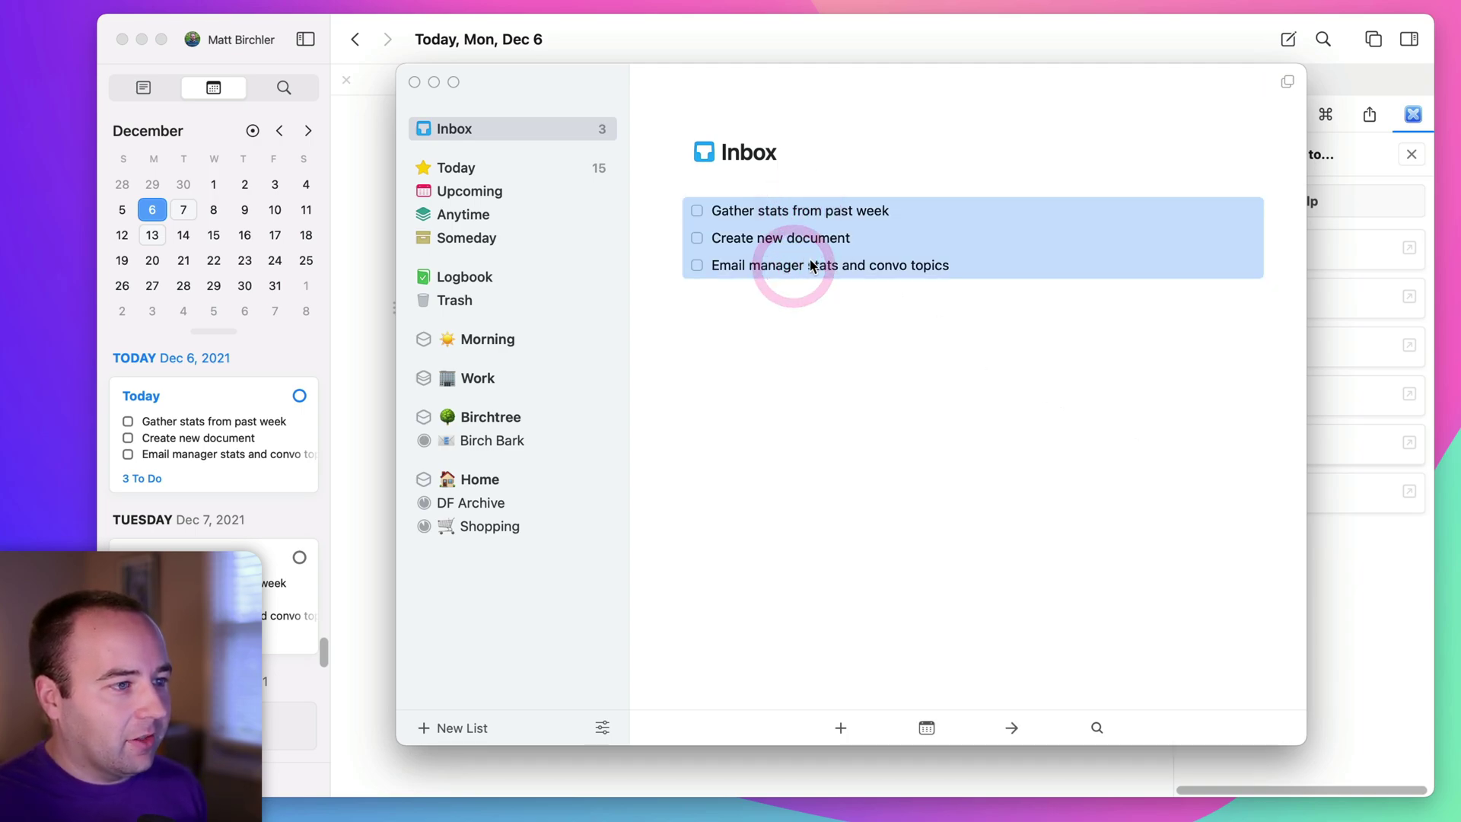
pyautogui.moveTo(811, 265); pyautogui.dragTo(692, 218)
pyautogui.click(852, 344)
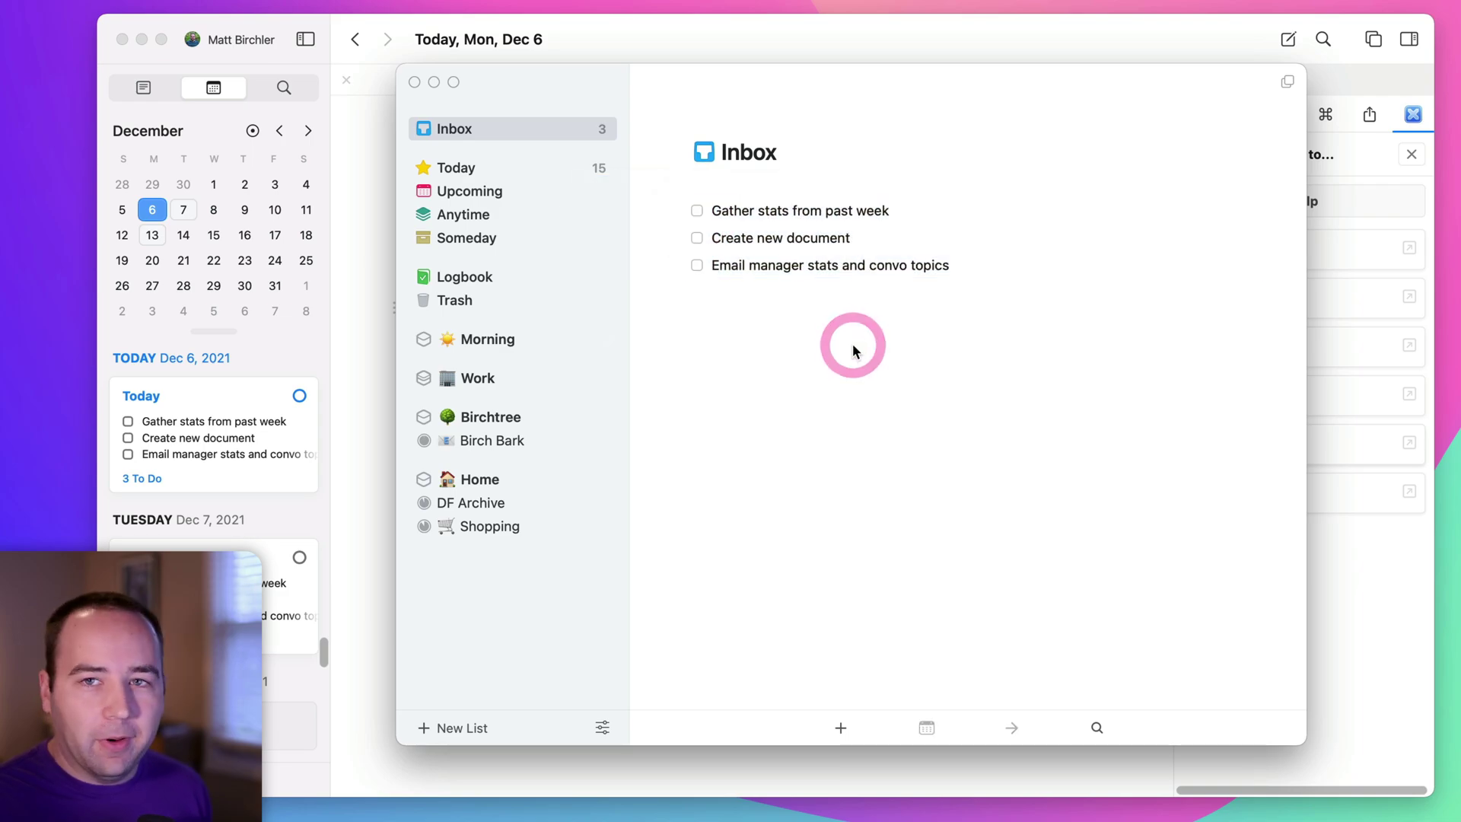
pyautogui.press('super+Tab')
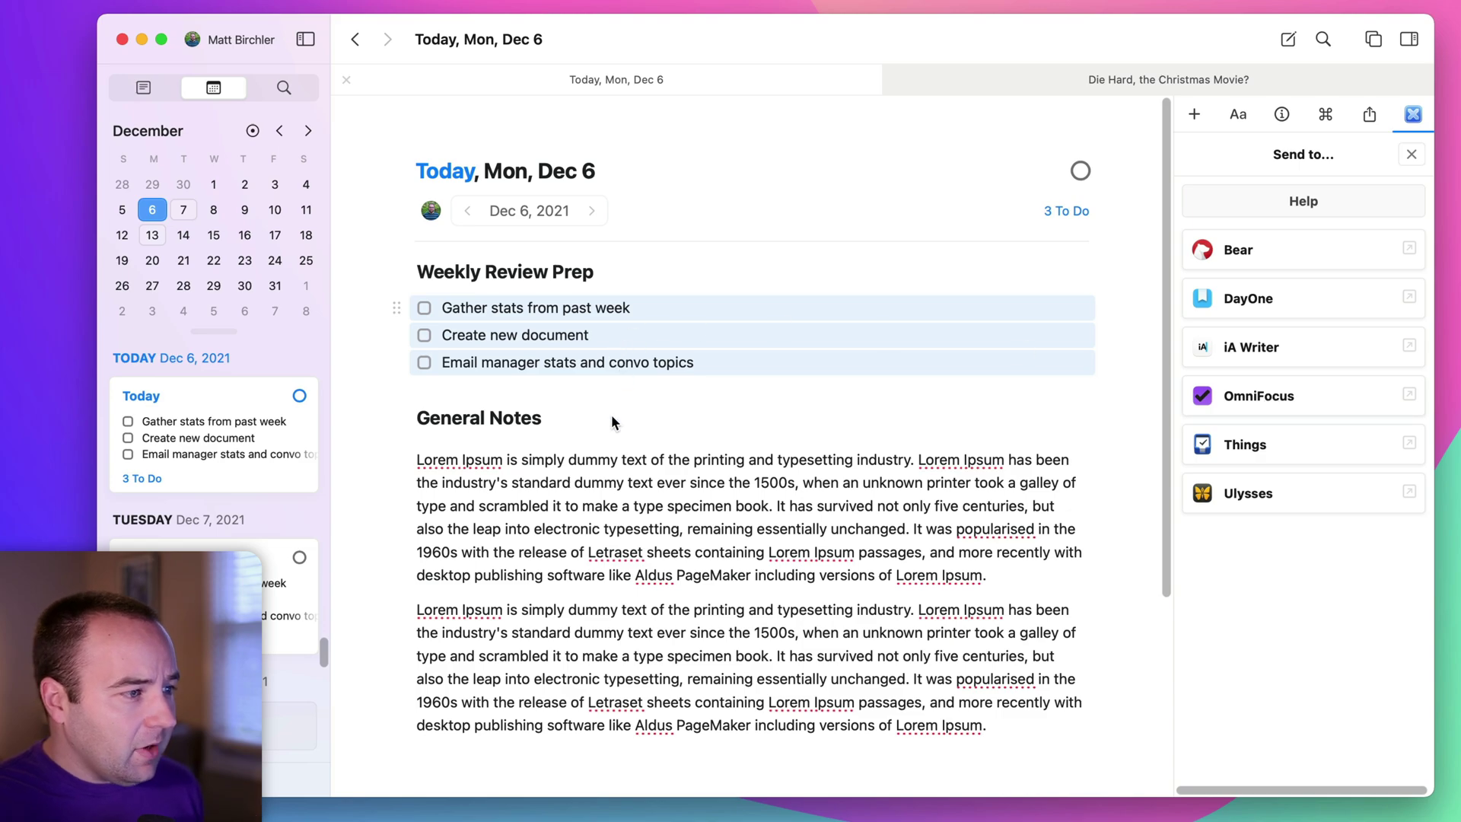
# Send the General Notes heading and its two paragraphs from the Dec 6 note to Ulysses, closing the Ulysses window.
pyautogui.click(481, 417)
pyautogui.keyDown('shift'); pyautogui.click(529, 648); pyautogui.keyUp('shift')
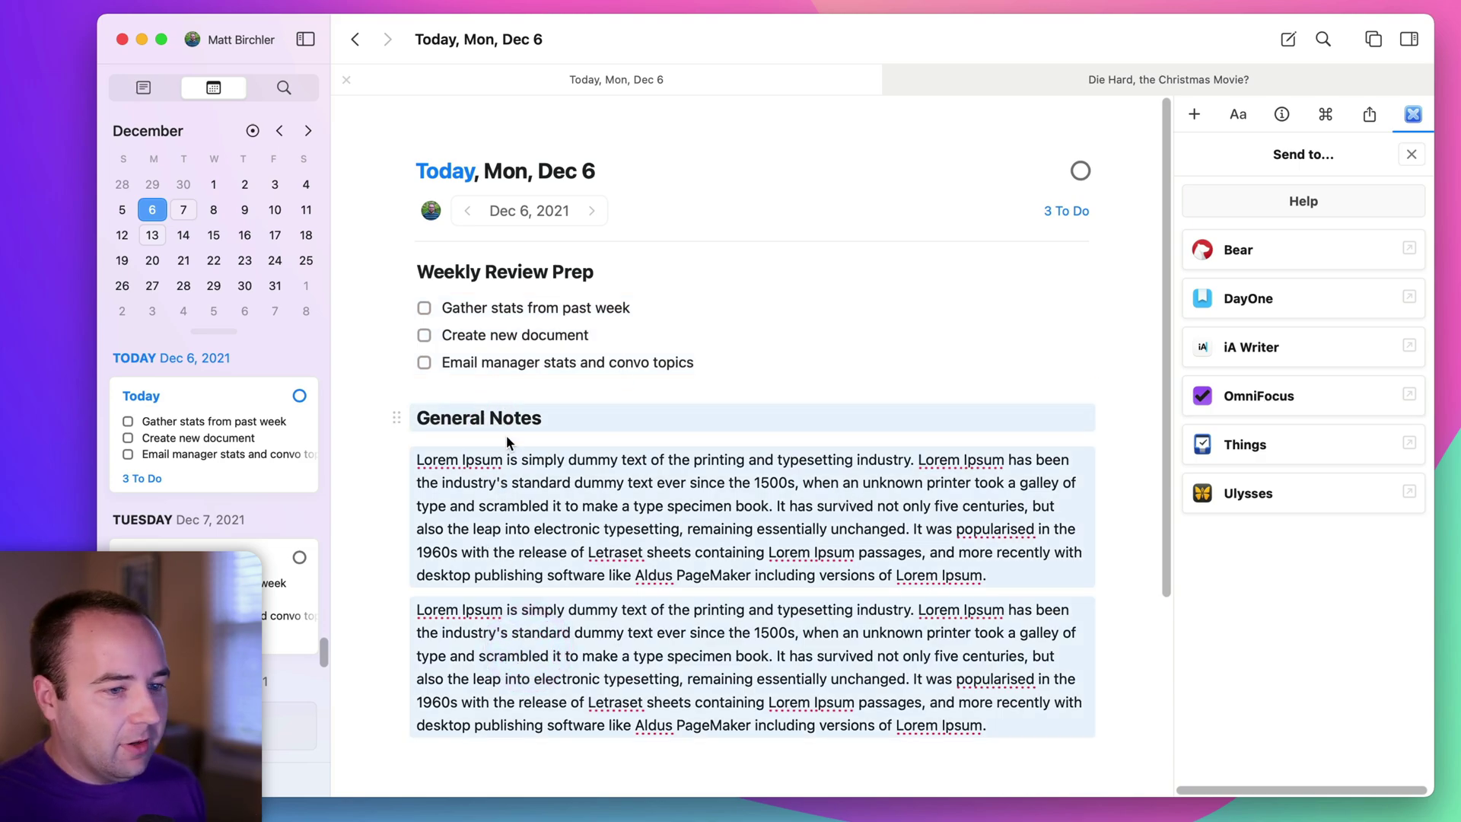
pyautogui.click(1269, 499)
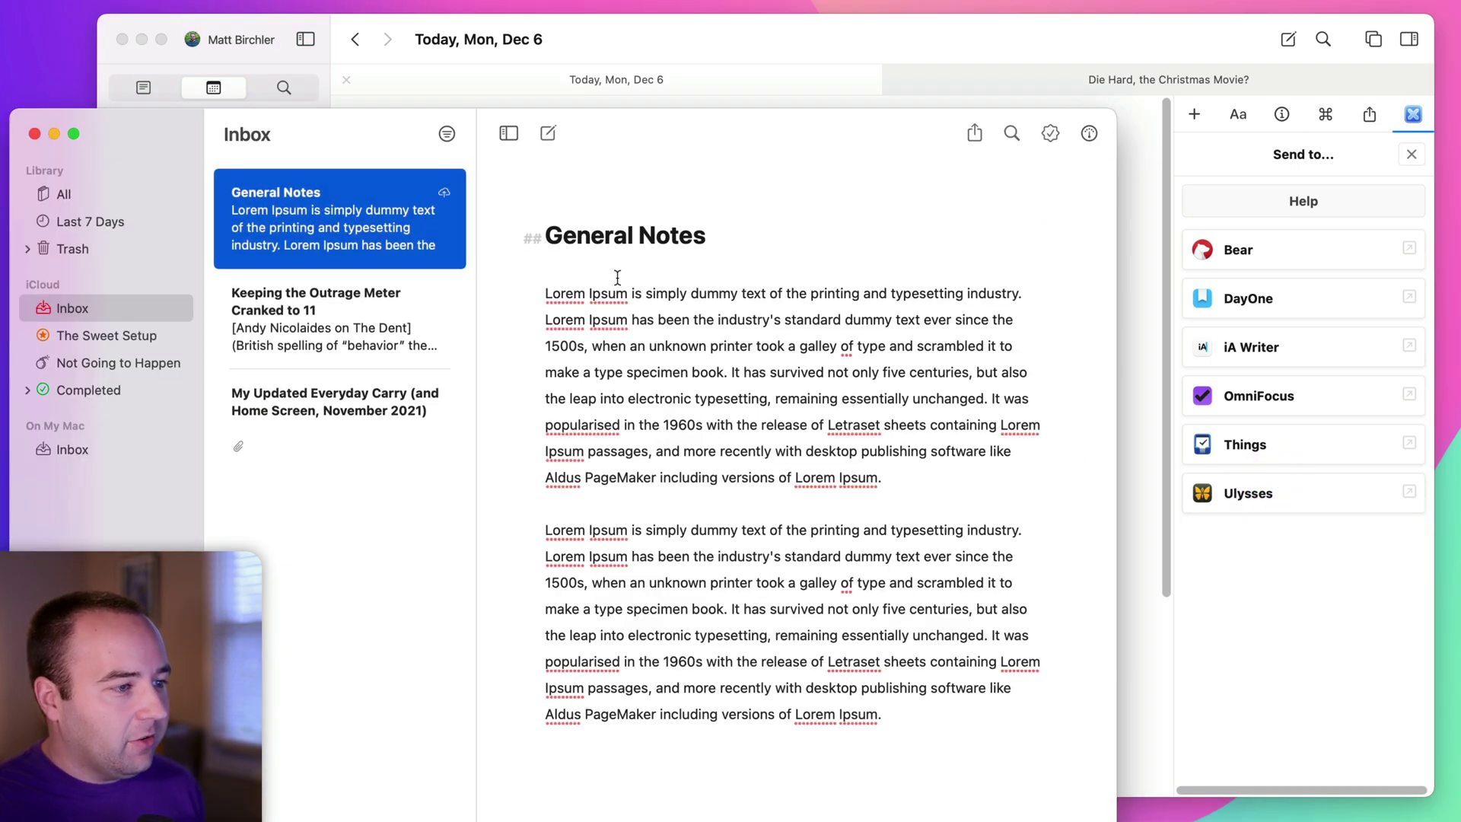
pyautogui.press('super+w')
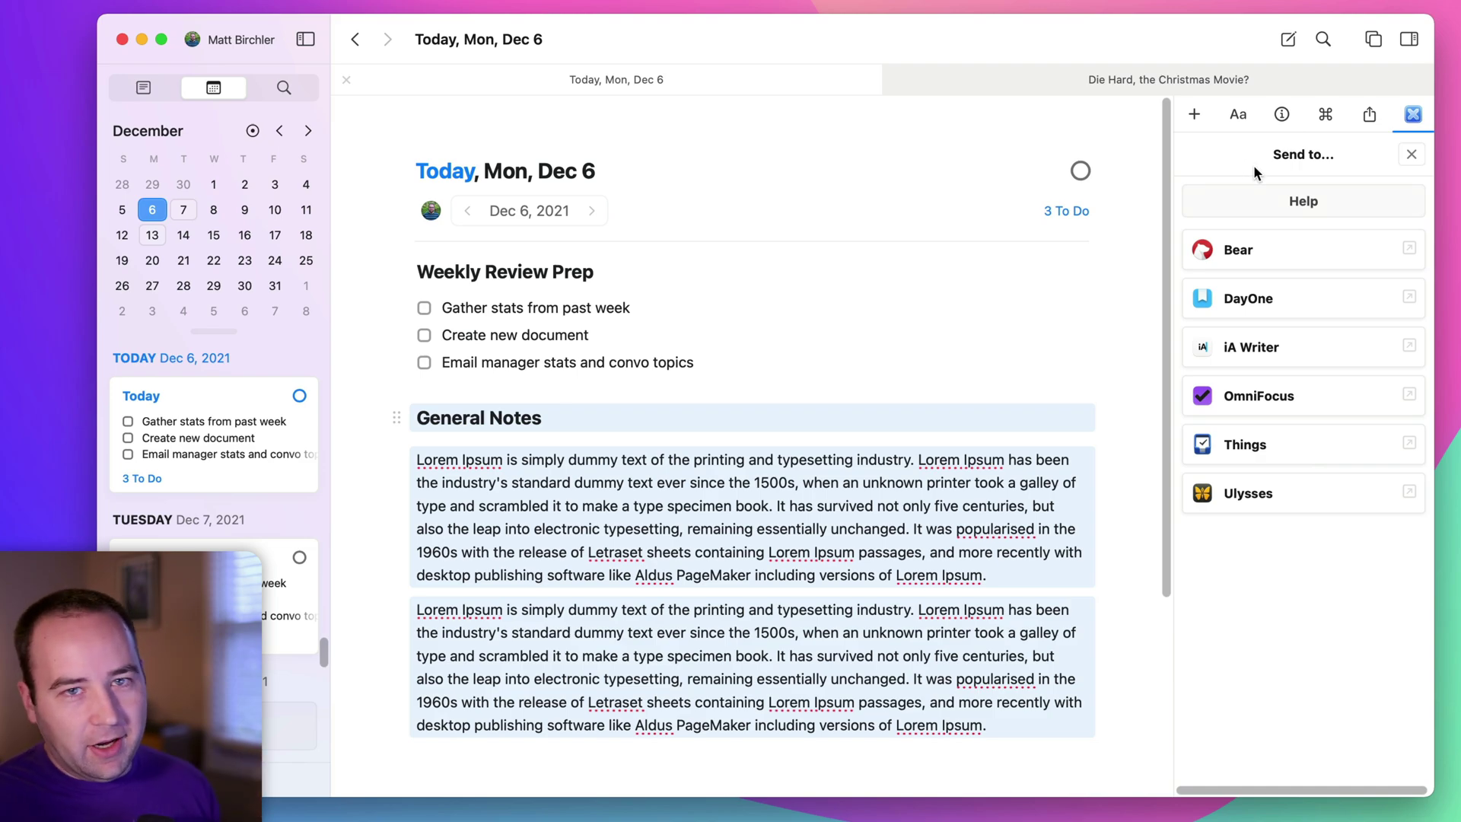
# Switch from Send To Apps to the Export to Blog extension and clear the block selection in the note.
pyautogui.click(1413, 154)
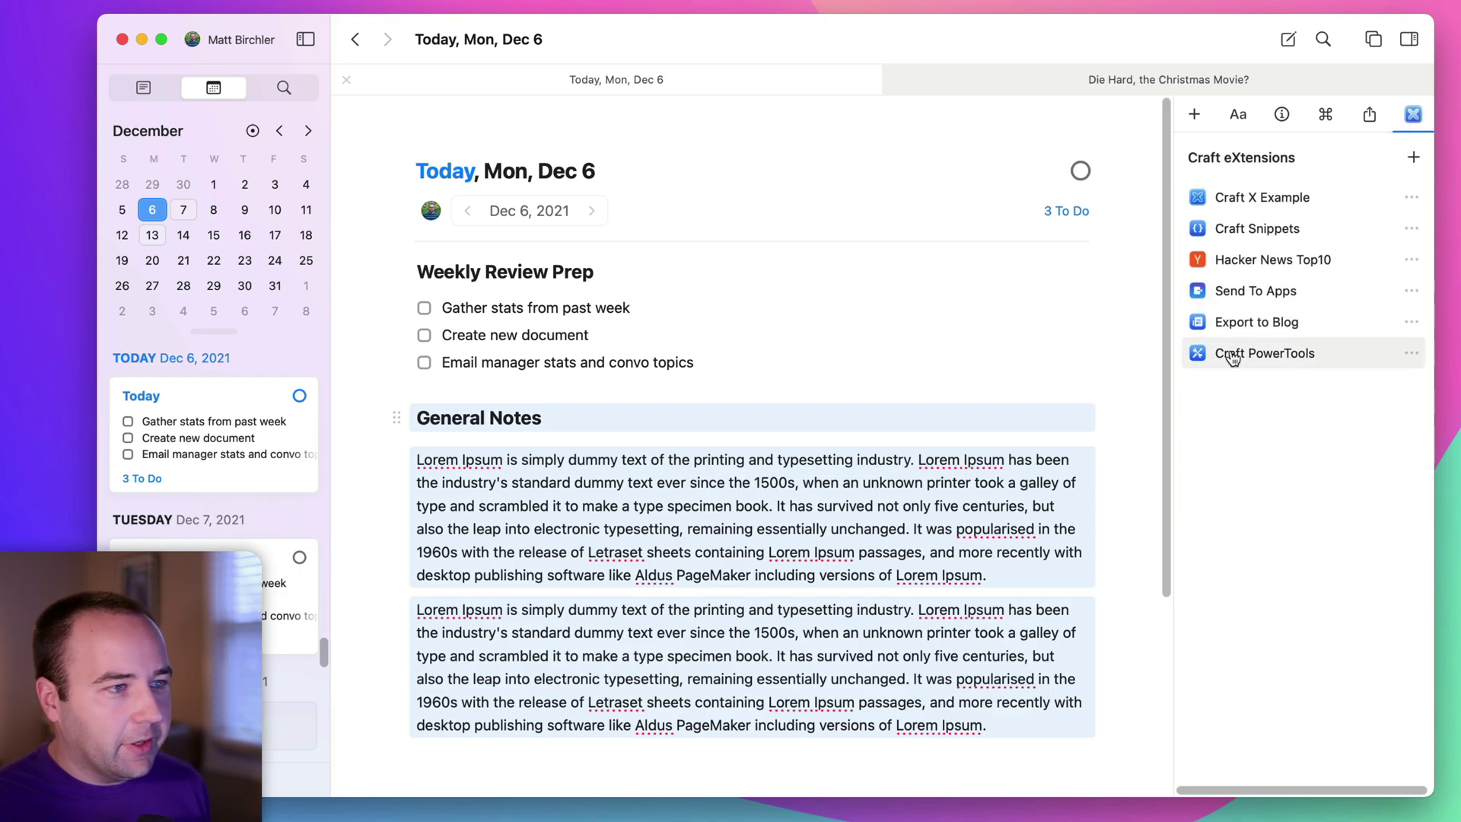
pyautogui.click(1257, 321)
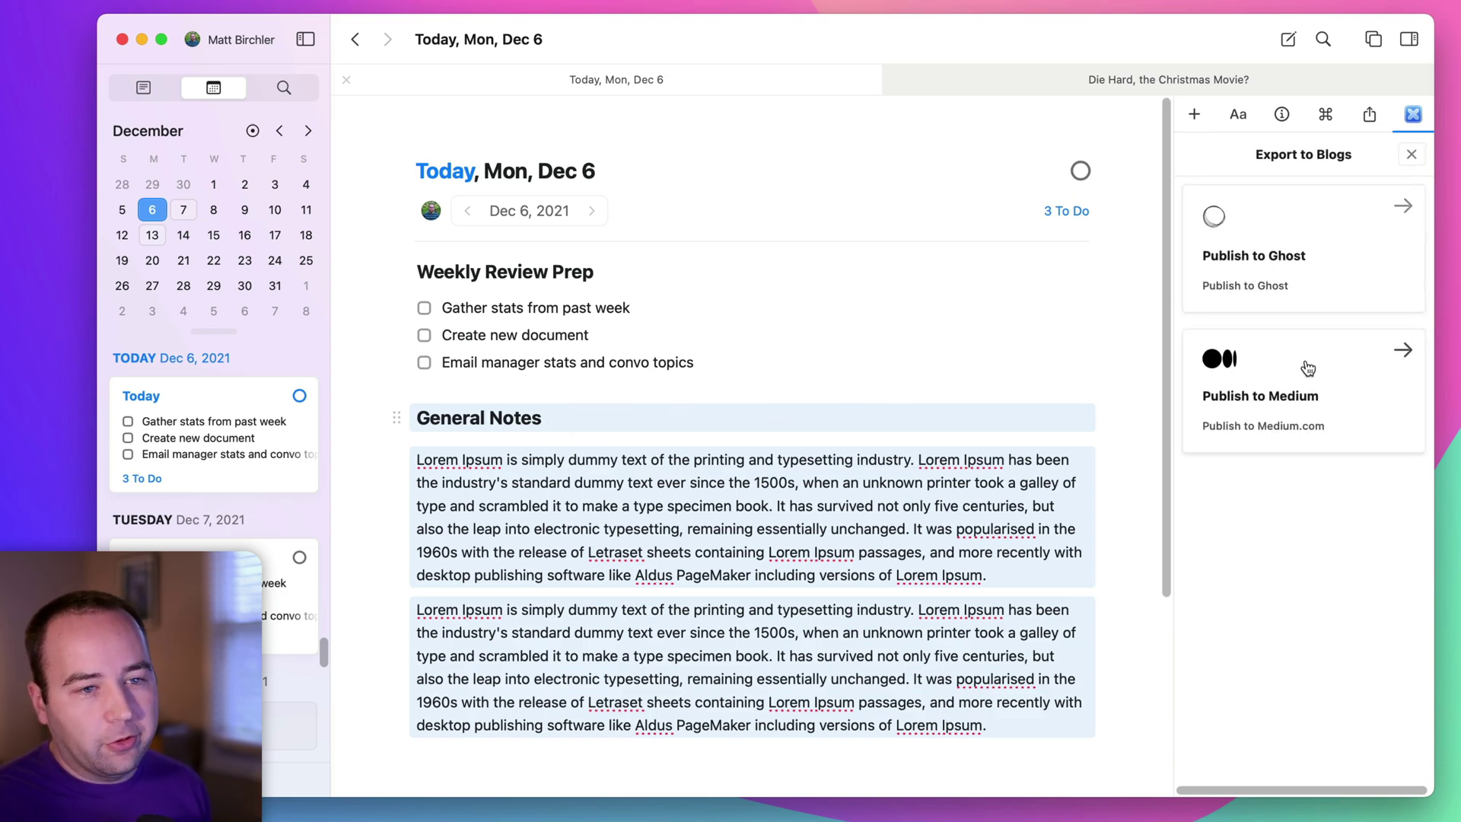
pyautogui.click(778, 341)
pyautogui.click(695, 173)
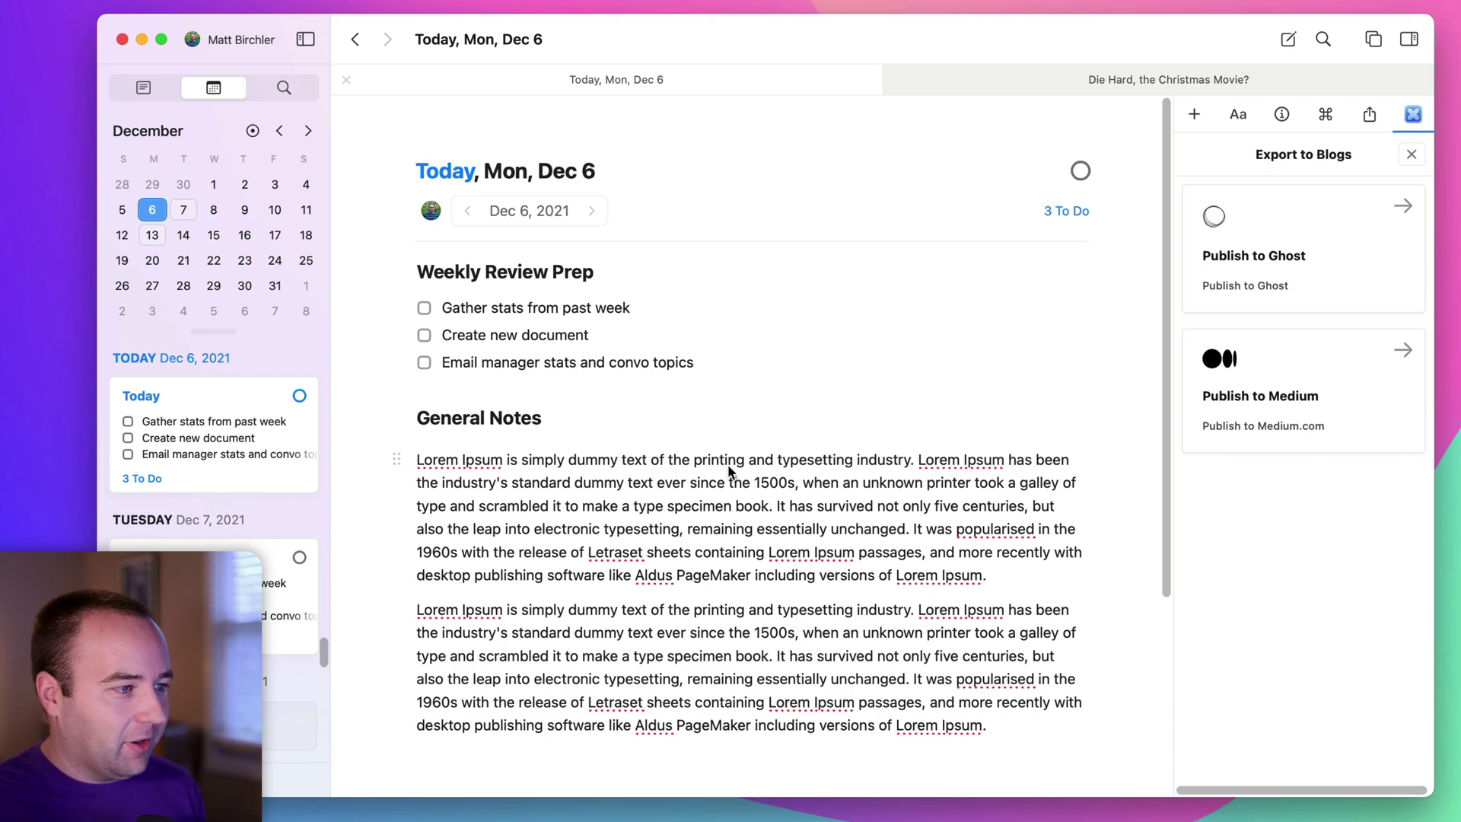
pyautogui.moveTo(589, 636); pyautogui.dragTo(548, 515)
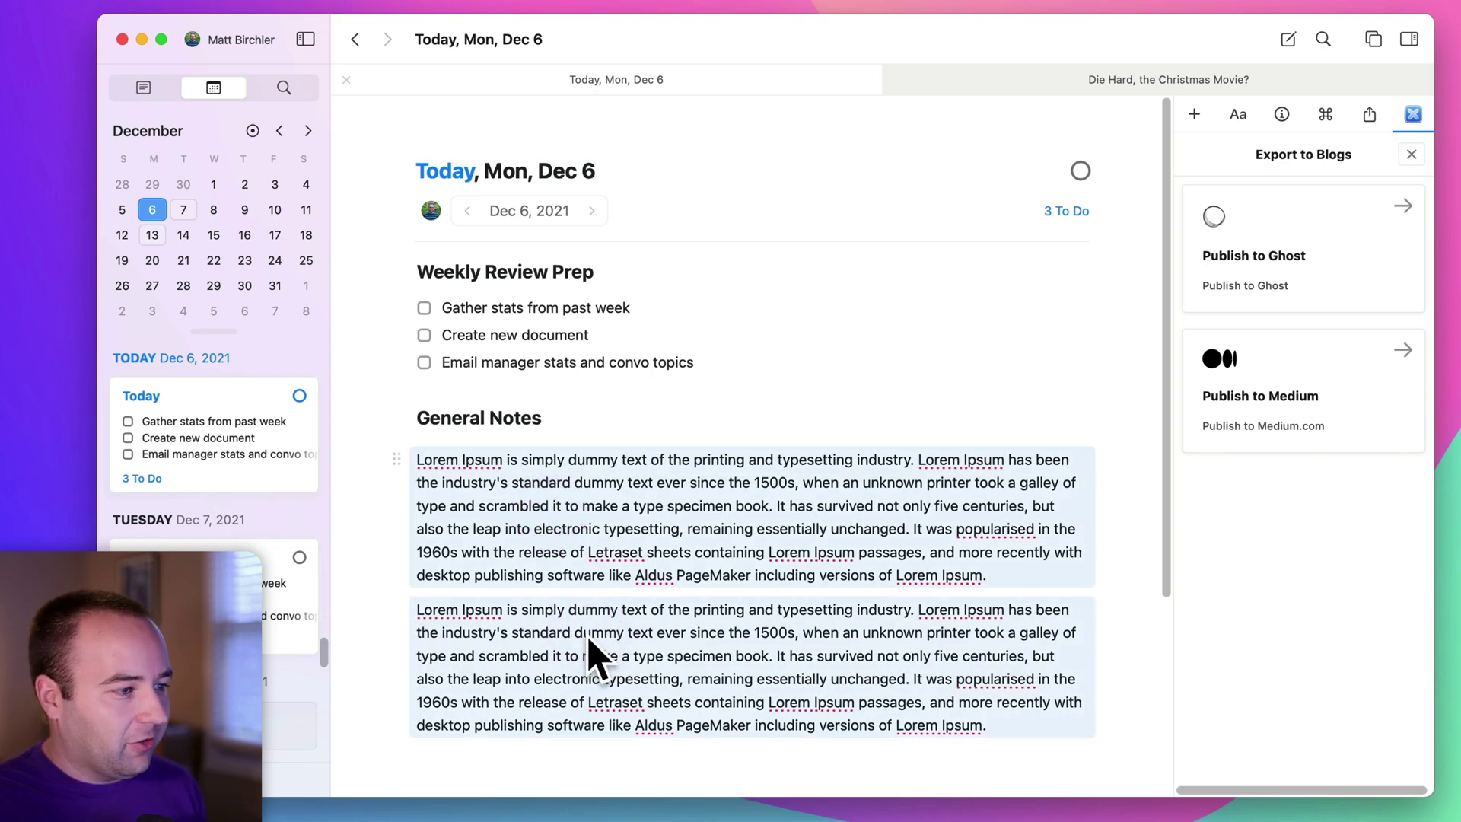
pyautogui.click(648, 426)
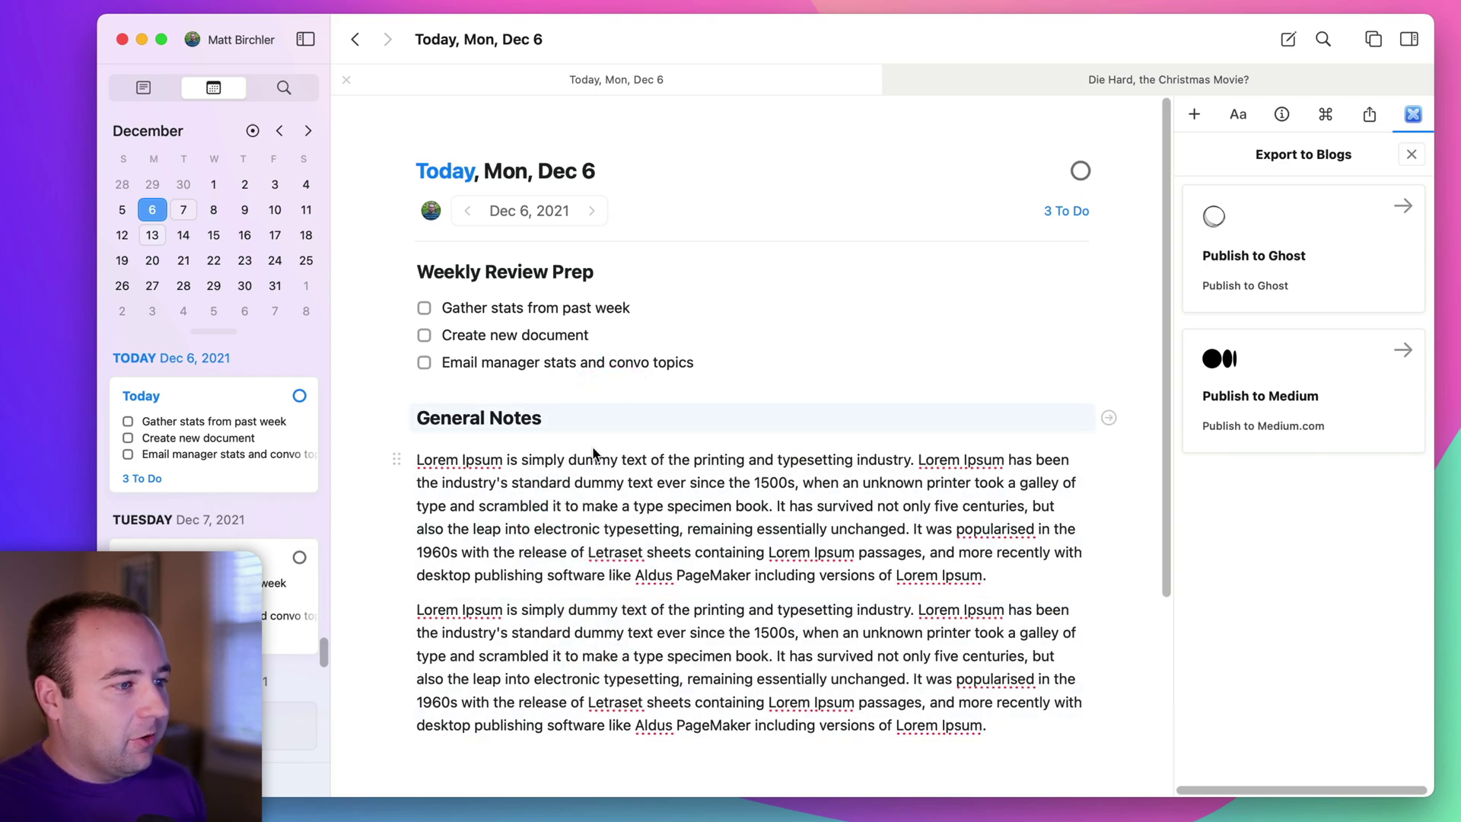
pyautogui.click(617, 413)
pyautogui.click(779, 182)
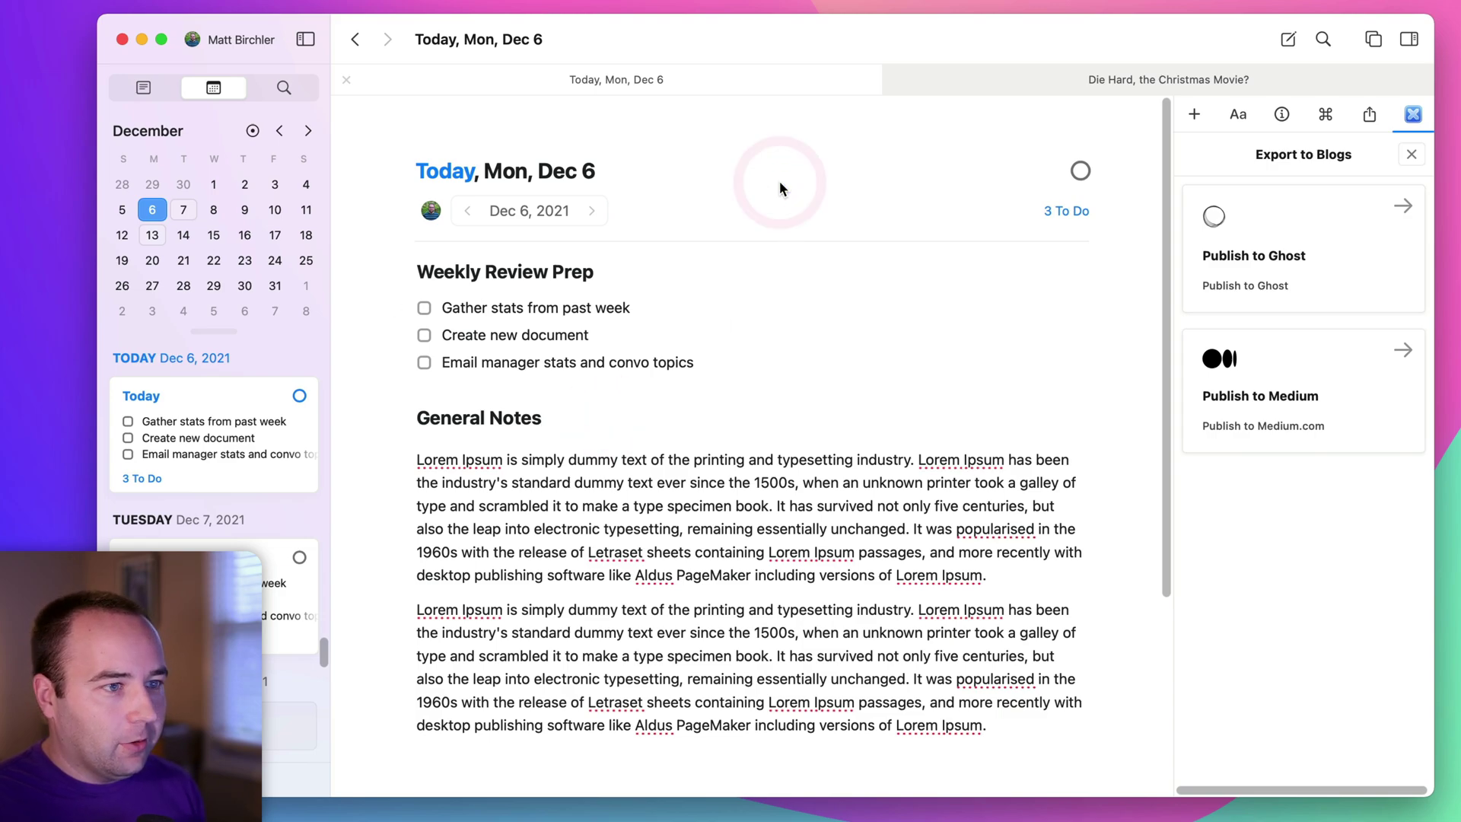
# View the Publish to Ghost and Publish to Medium configurations and close the Export to Blog extension.
pyautogui.click(1304, 233)
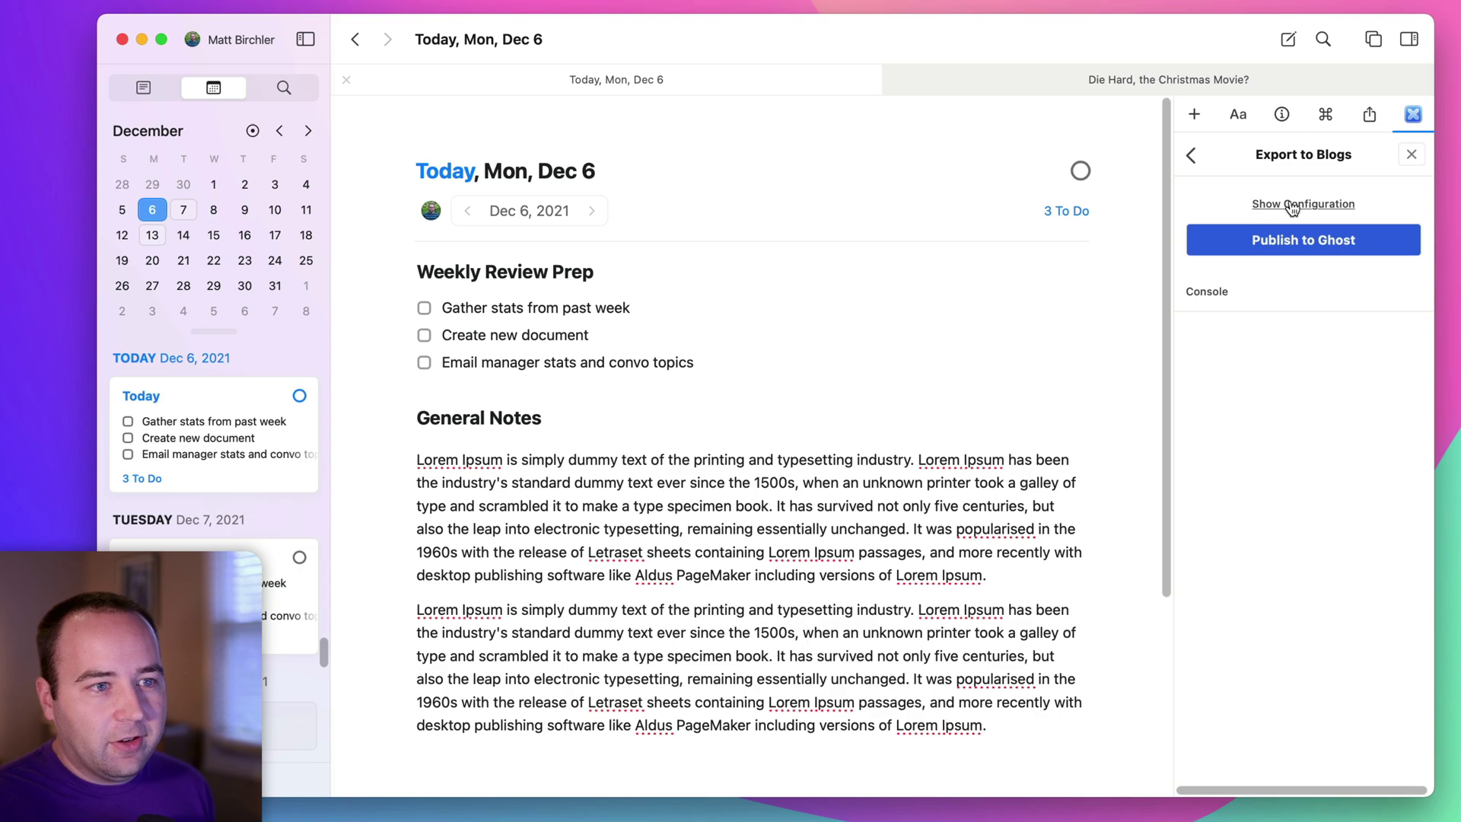
pyautogui.click(1291, 203)
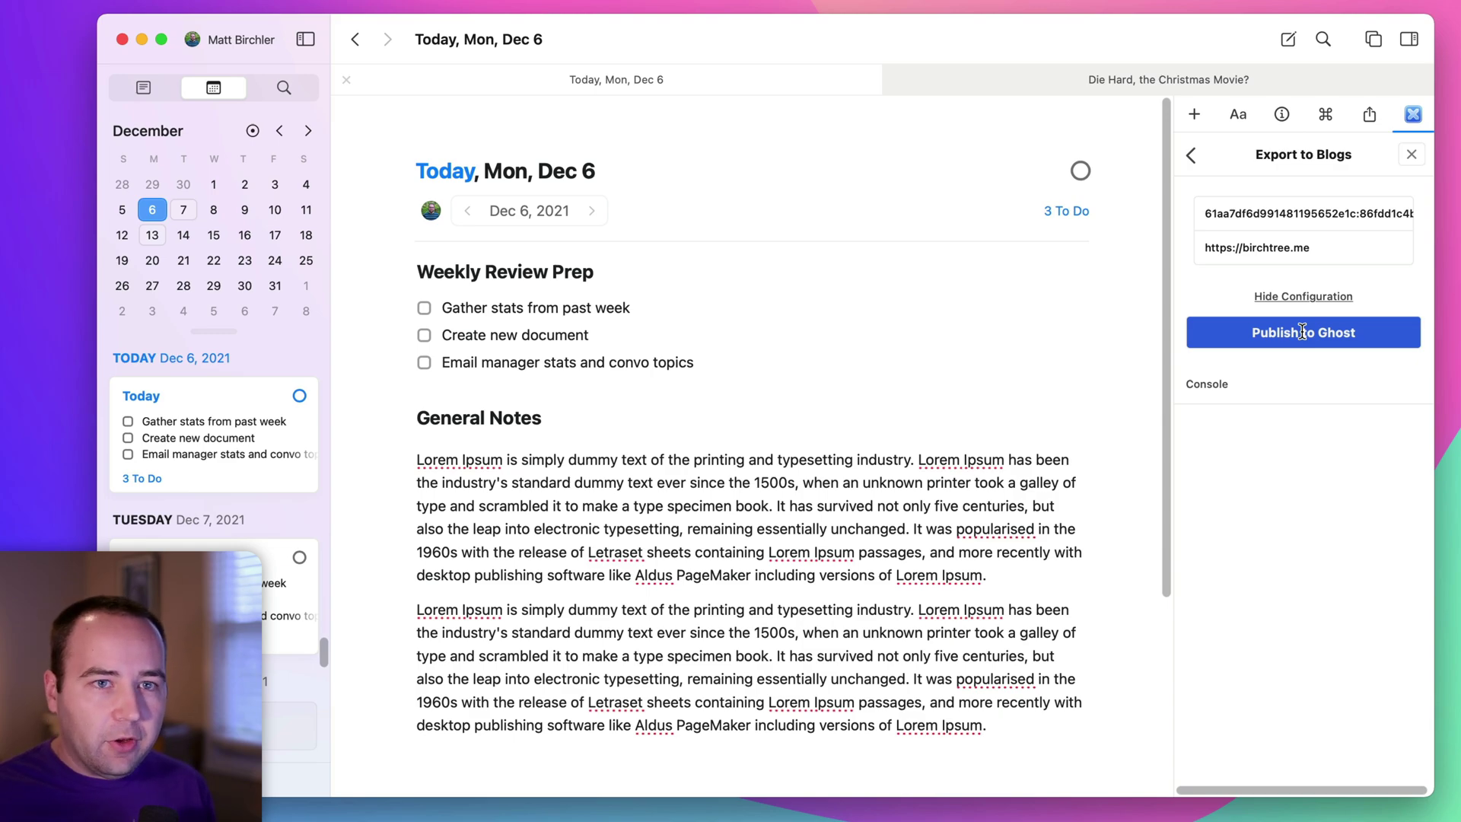
pyautogui.click(1193, 160)
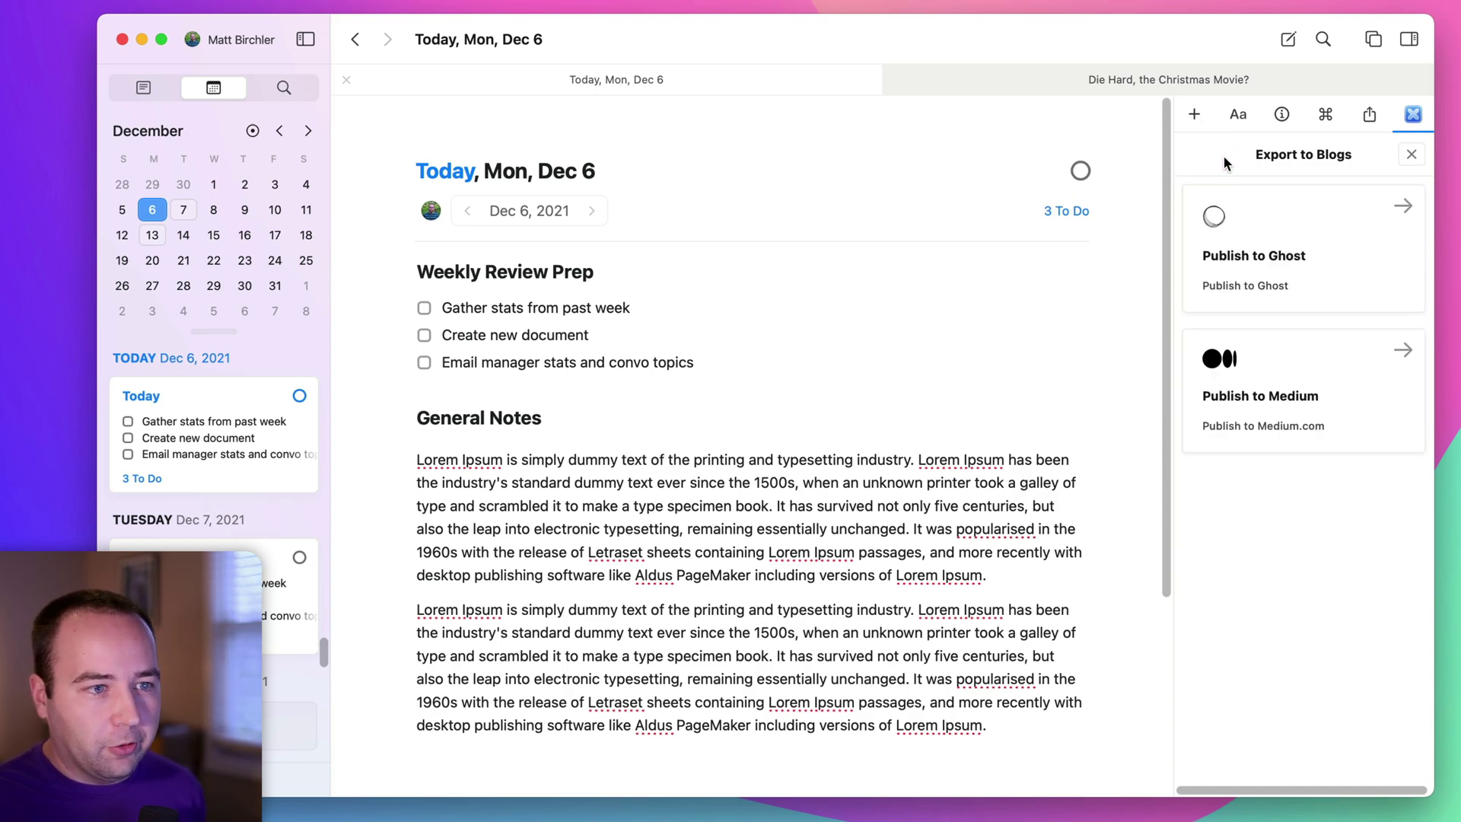
pyautogui.click(1323, 401)
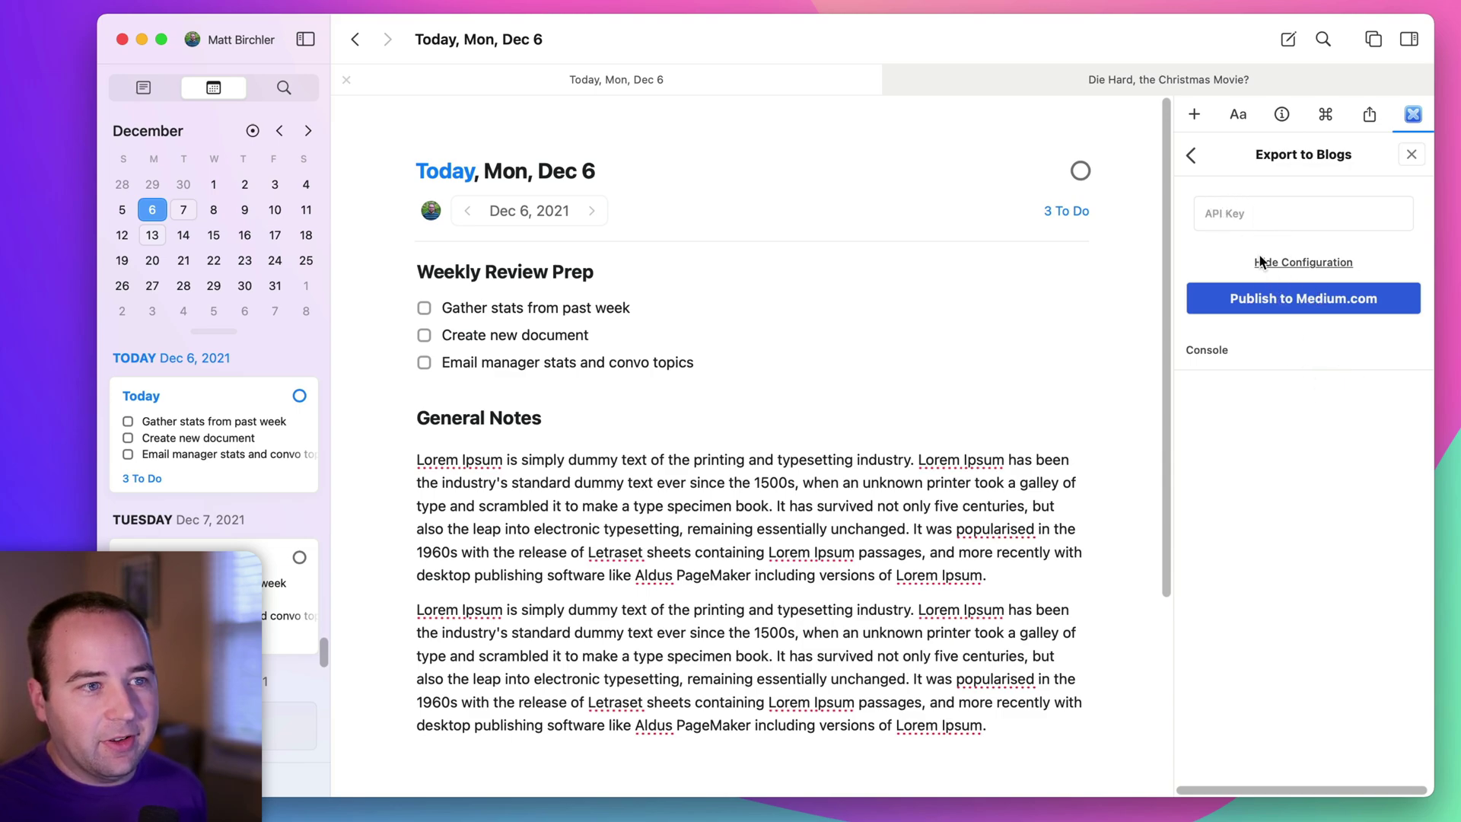
pyautogui.click(1189, 151)
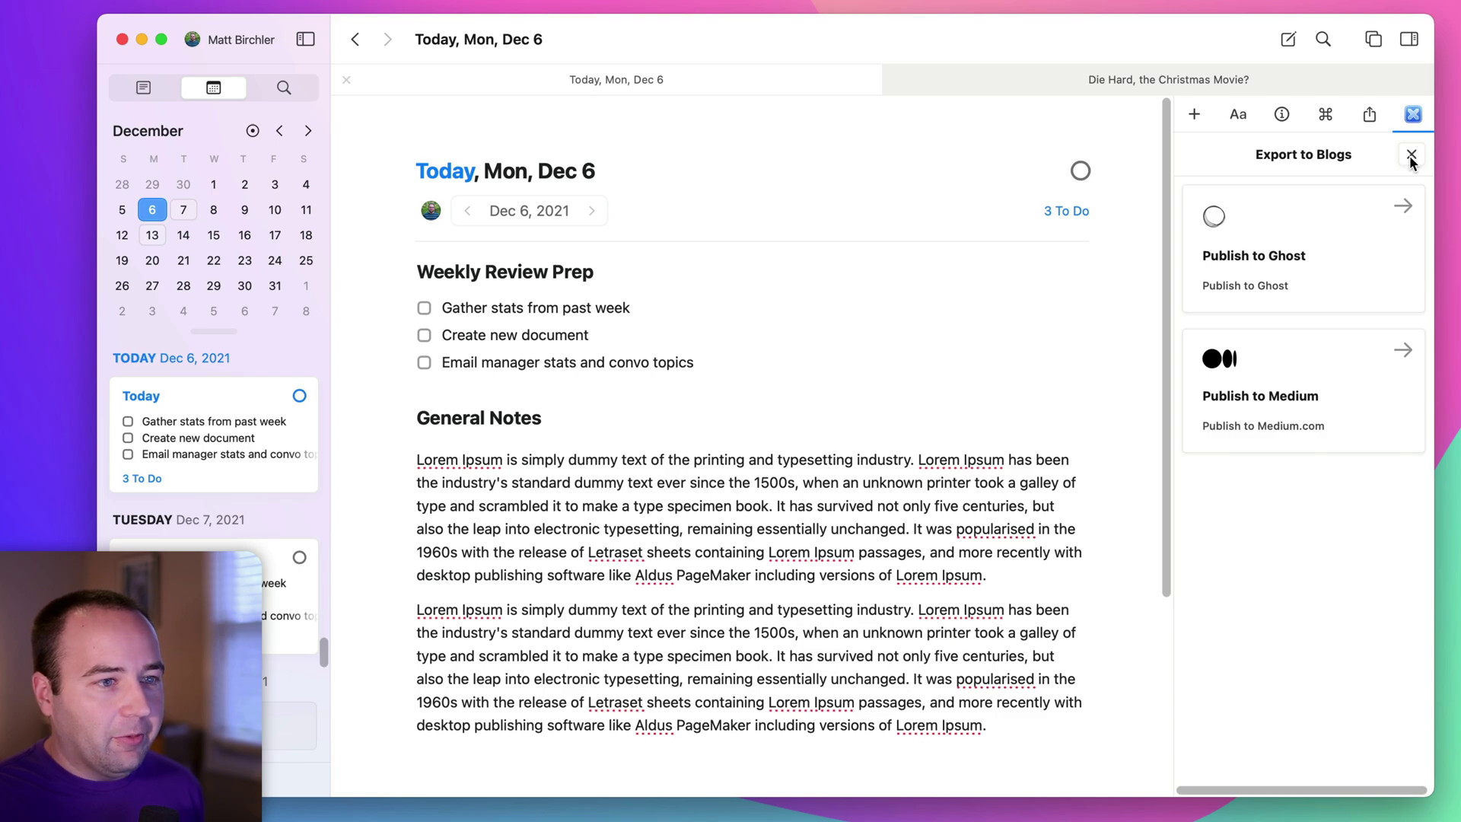
pyautogui.click(1411, 156)
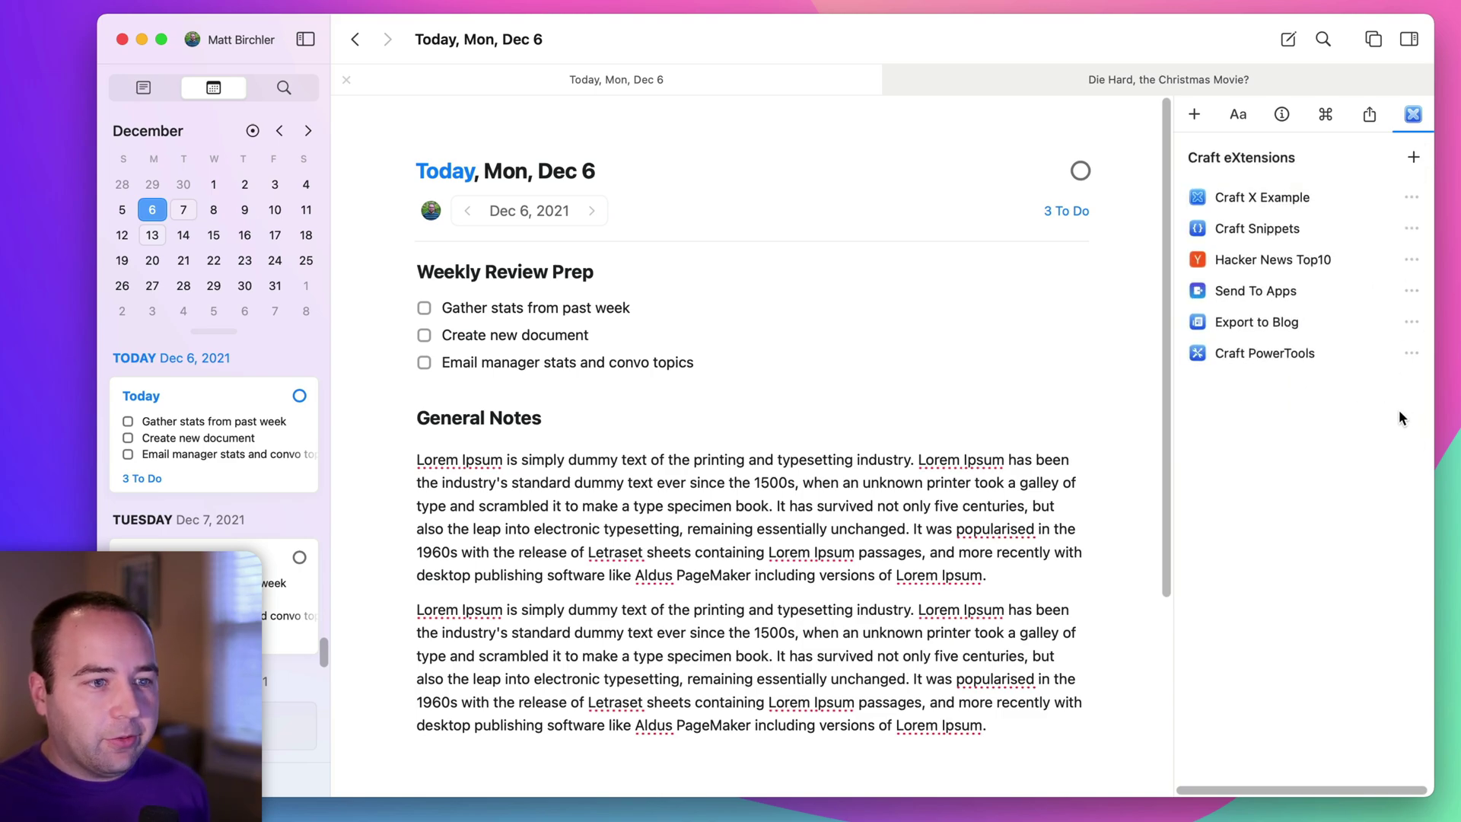
# Open Find & Replace in Craft PowerTools and use "Lorem Ipsum" copied from the first General Notes paragraph as the search text.
pyautogui.click(1289, 356)
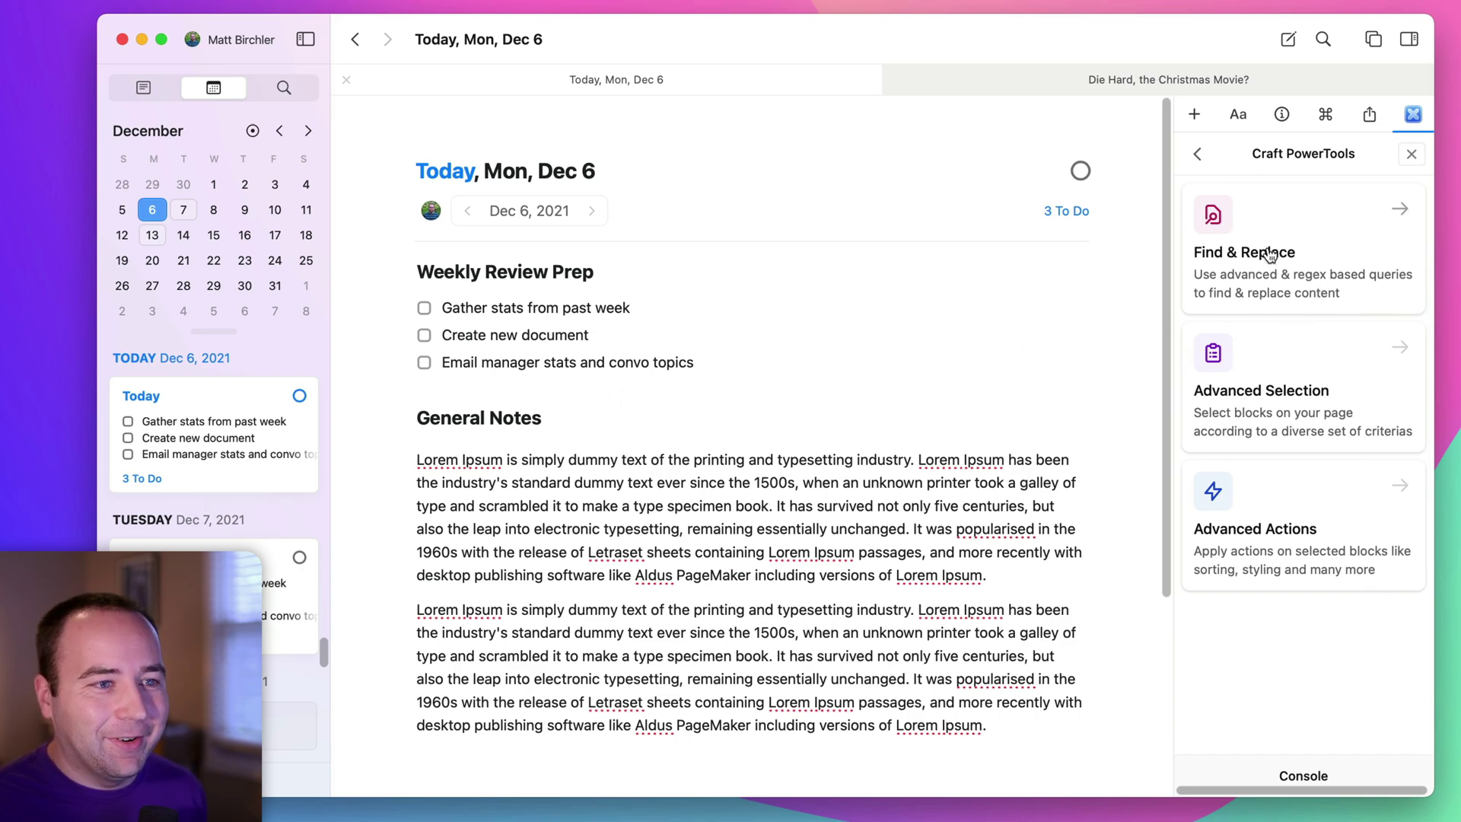
pyautogui.click(1293, 268)
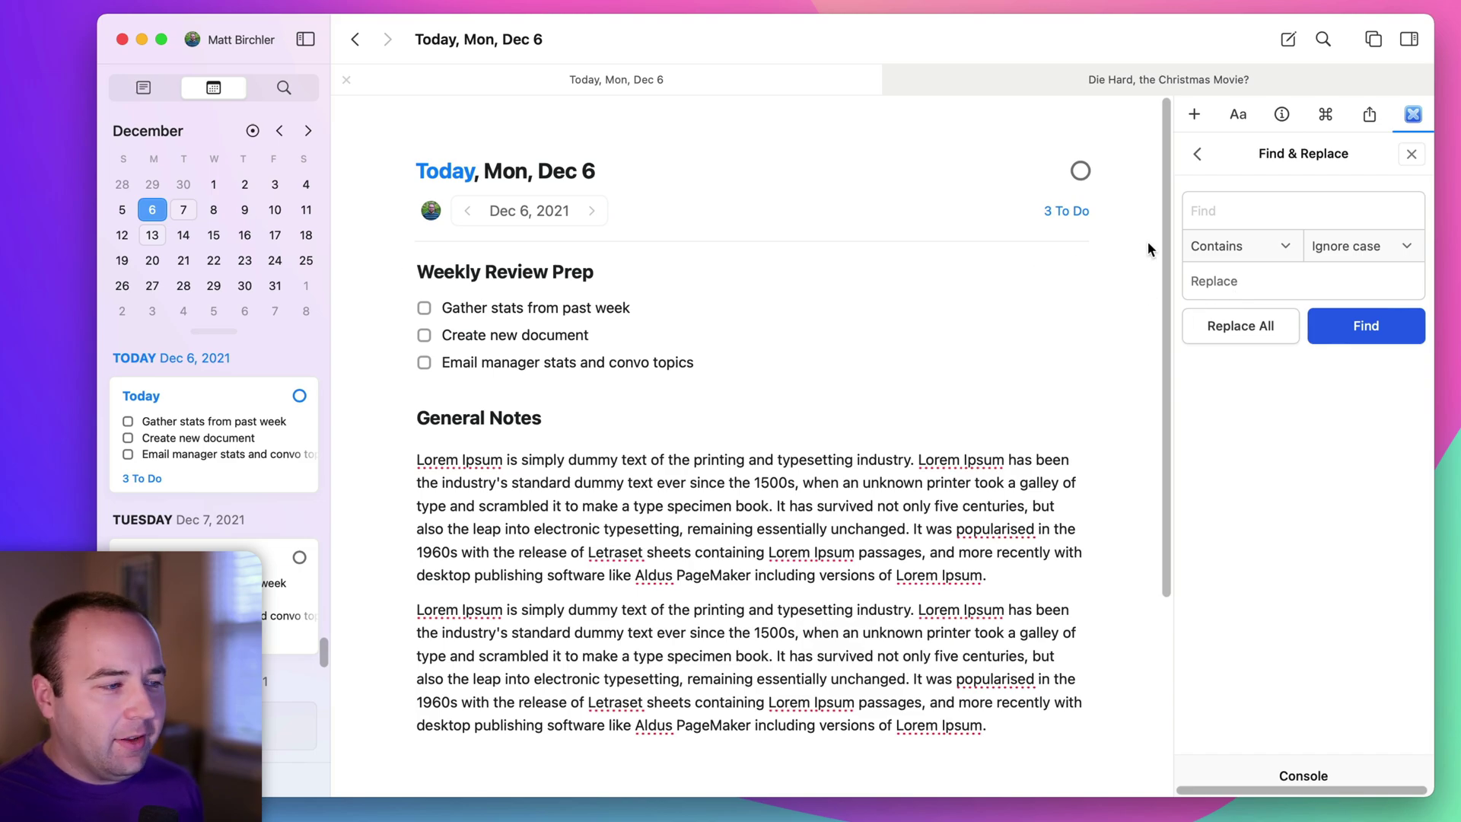
pyautogui.click(440, 461)
pyautogui.click(441, 461)
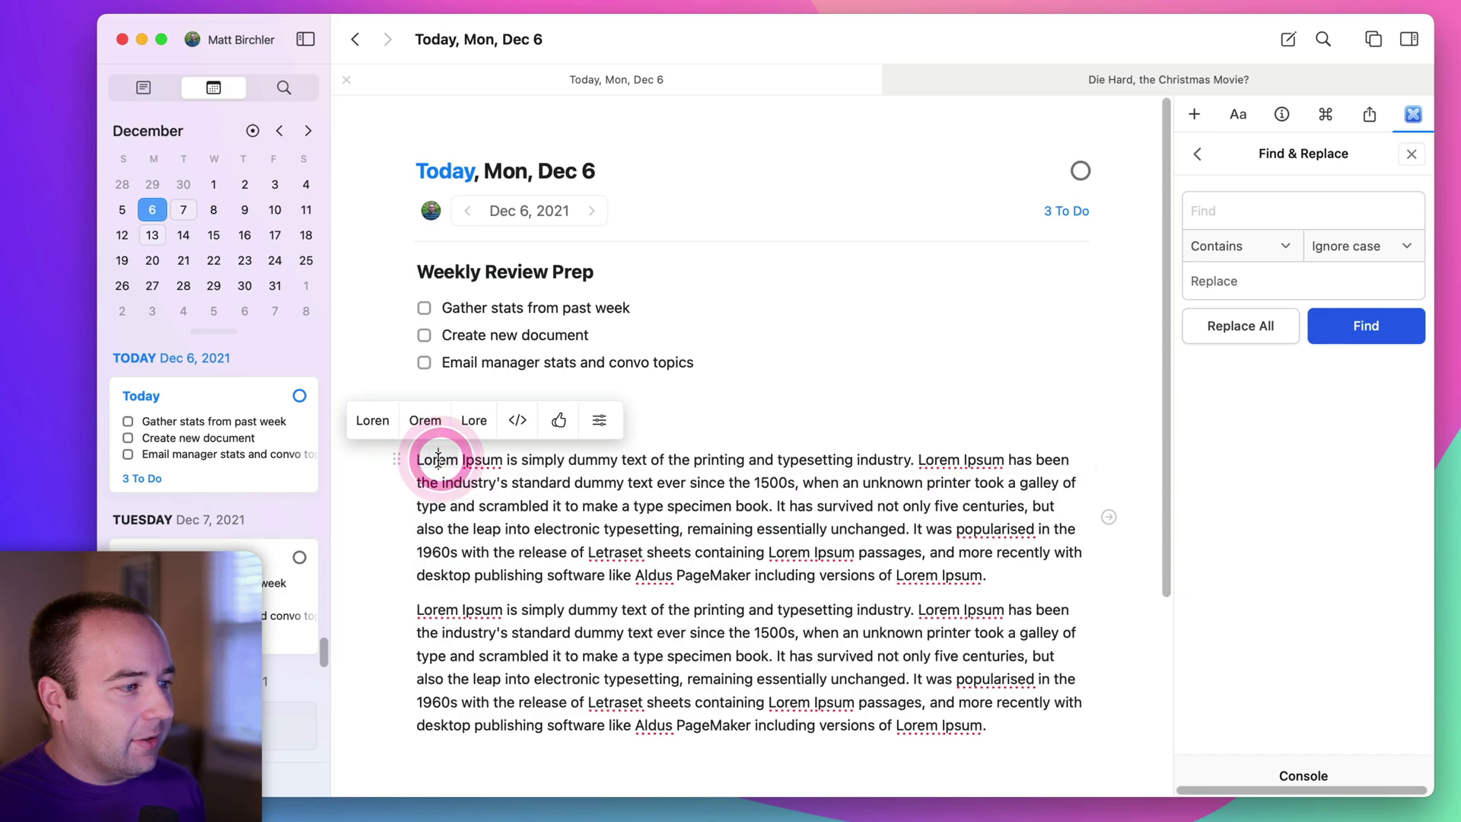
pyautogui.moveTo(440, 461); pyautogui.dragTo(473, 459)
pyautogui.press('super+c')
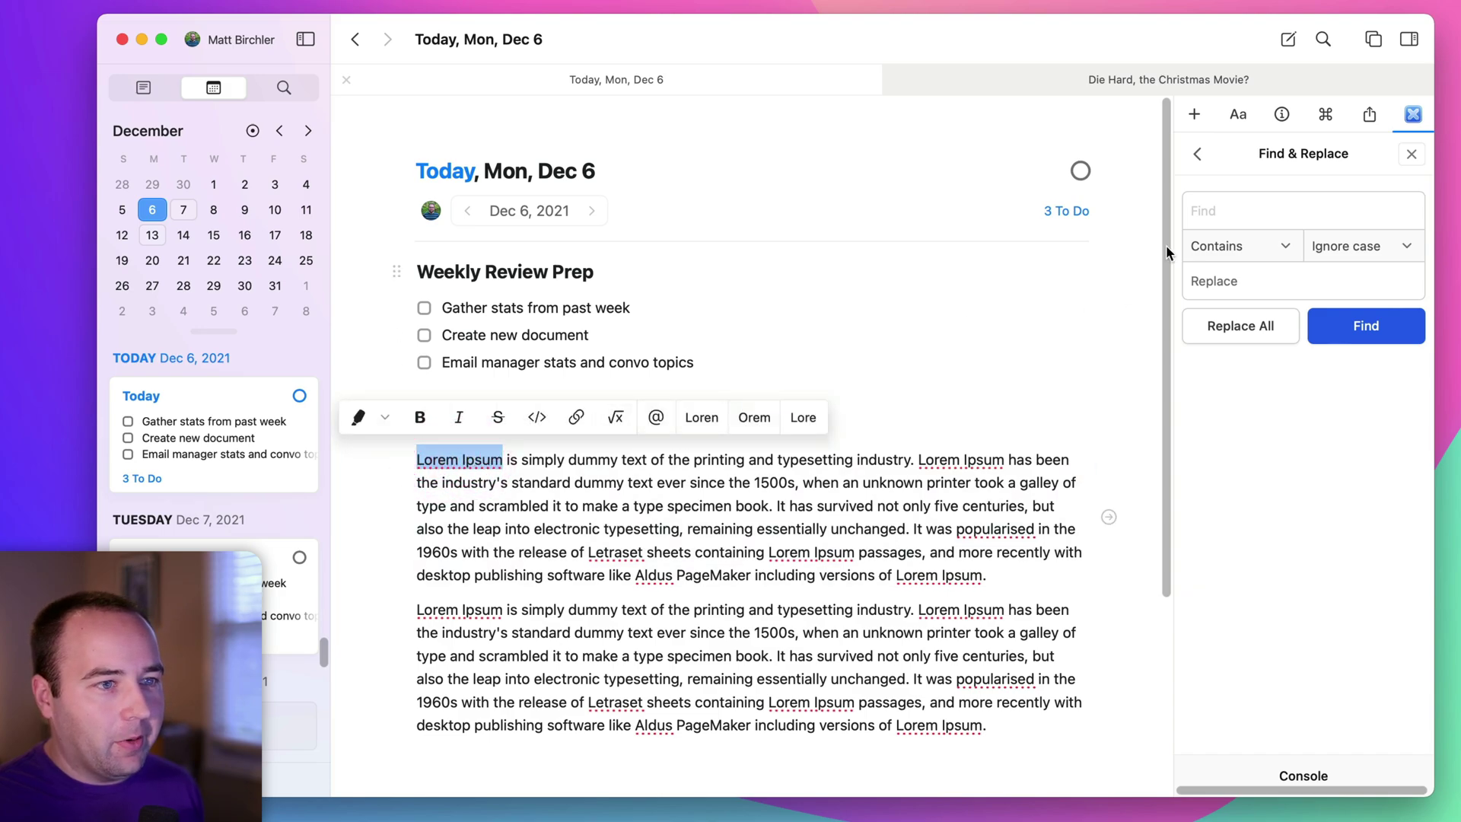
pyautogui.click(1225, 210)
pyautogui.press('super+v')
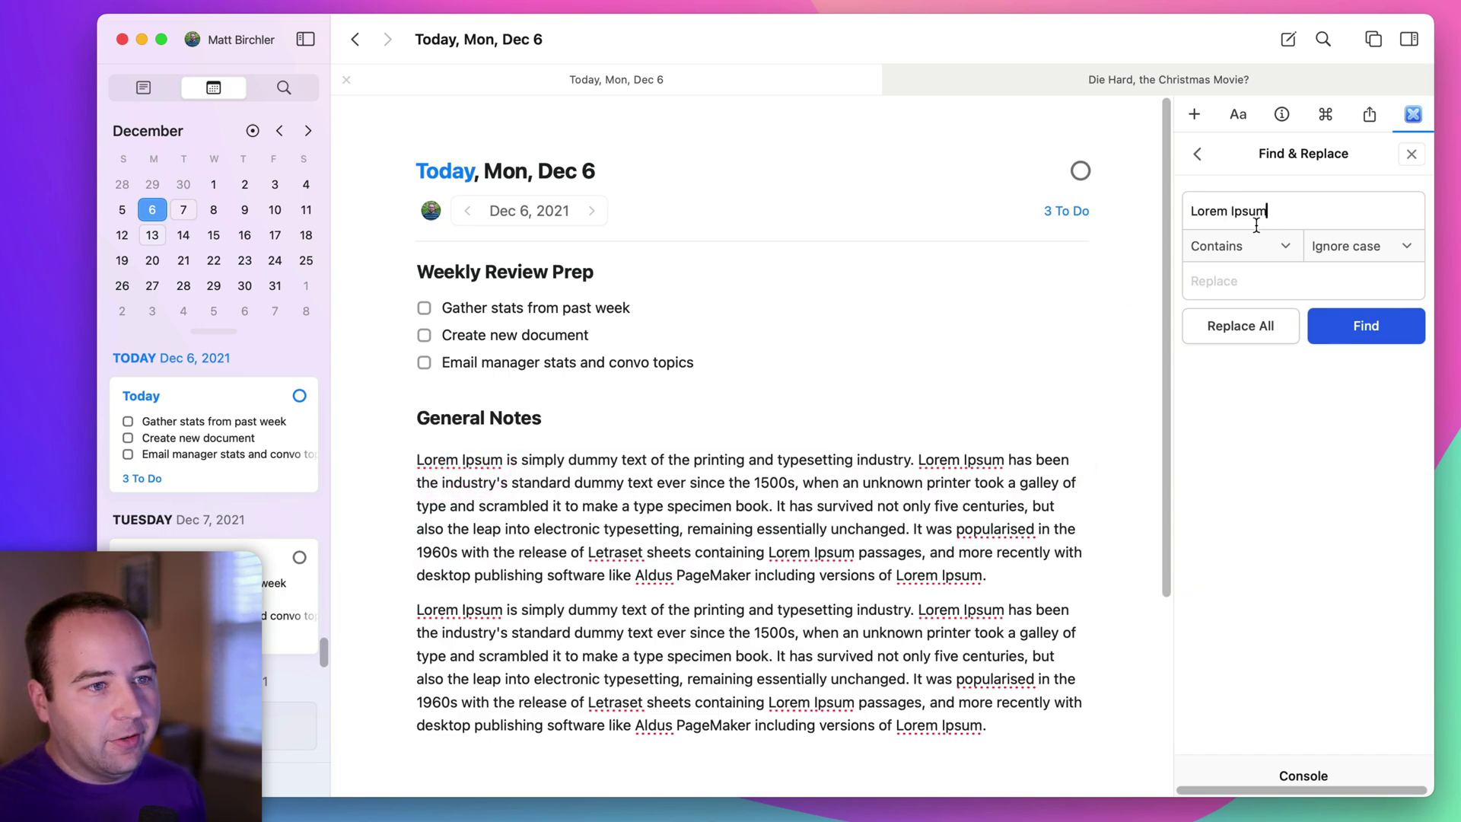
# Find the blocks in the Dec 6 note that contain "Lorem Ipsum" and look through the matches.
pyautogui.click(1223, 279)
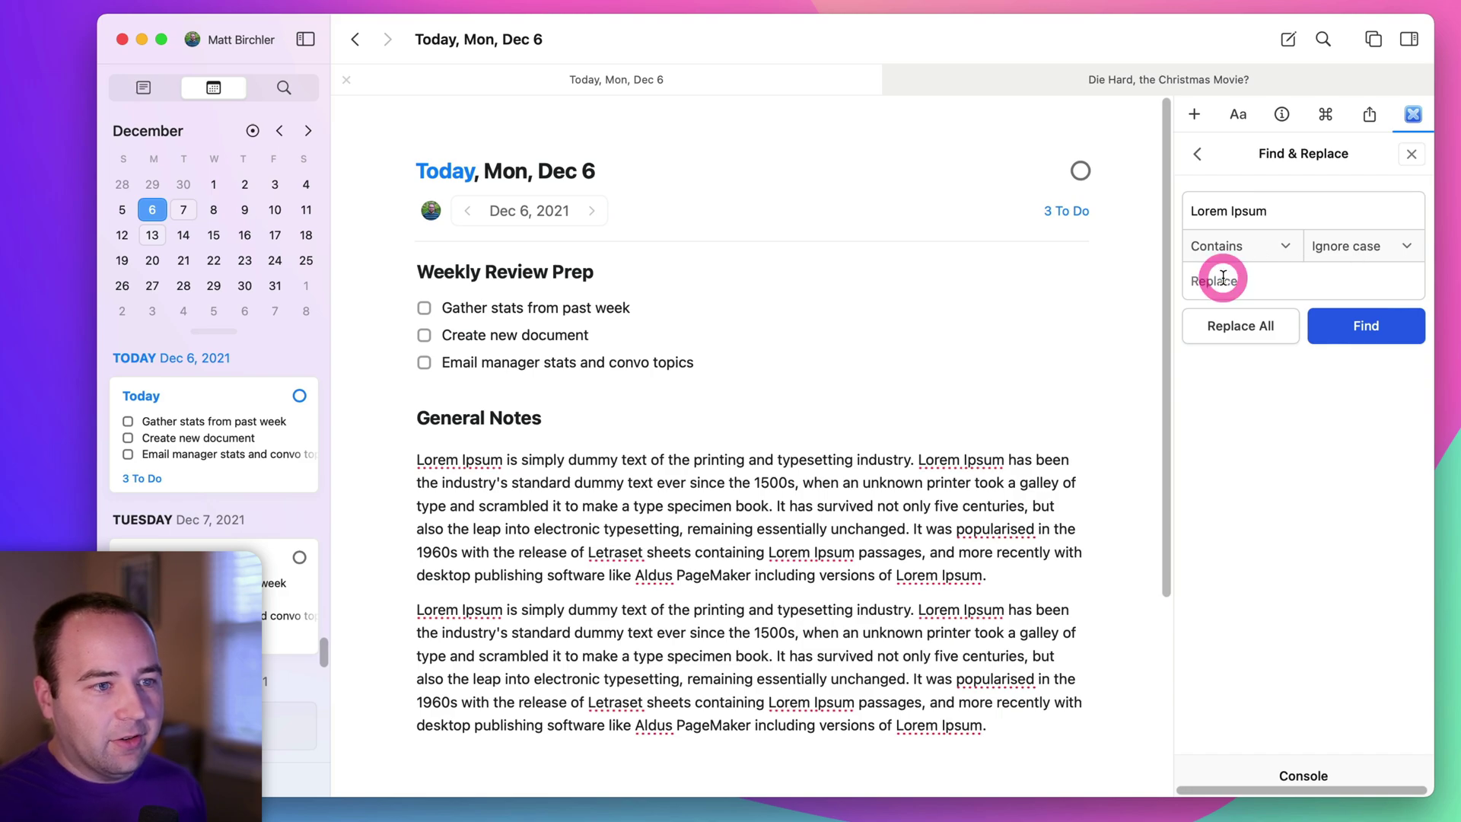
pyautogui.click(1362, 325)
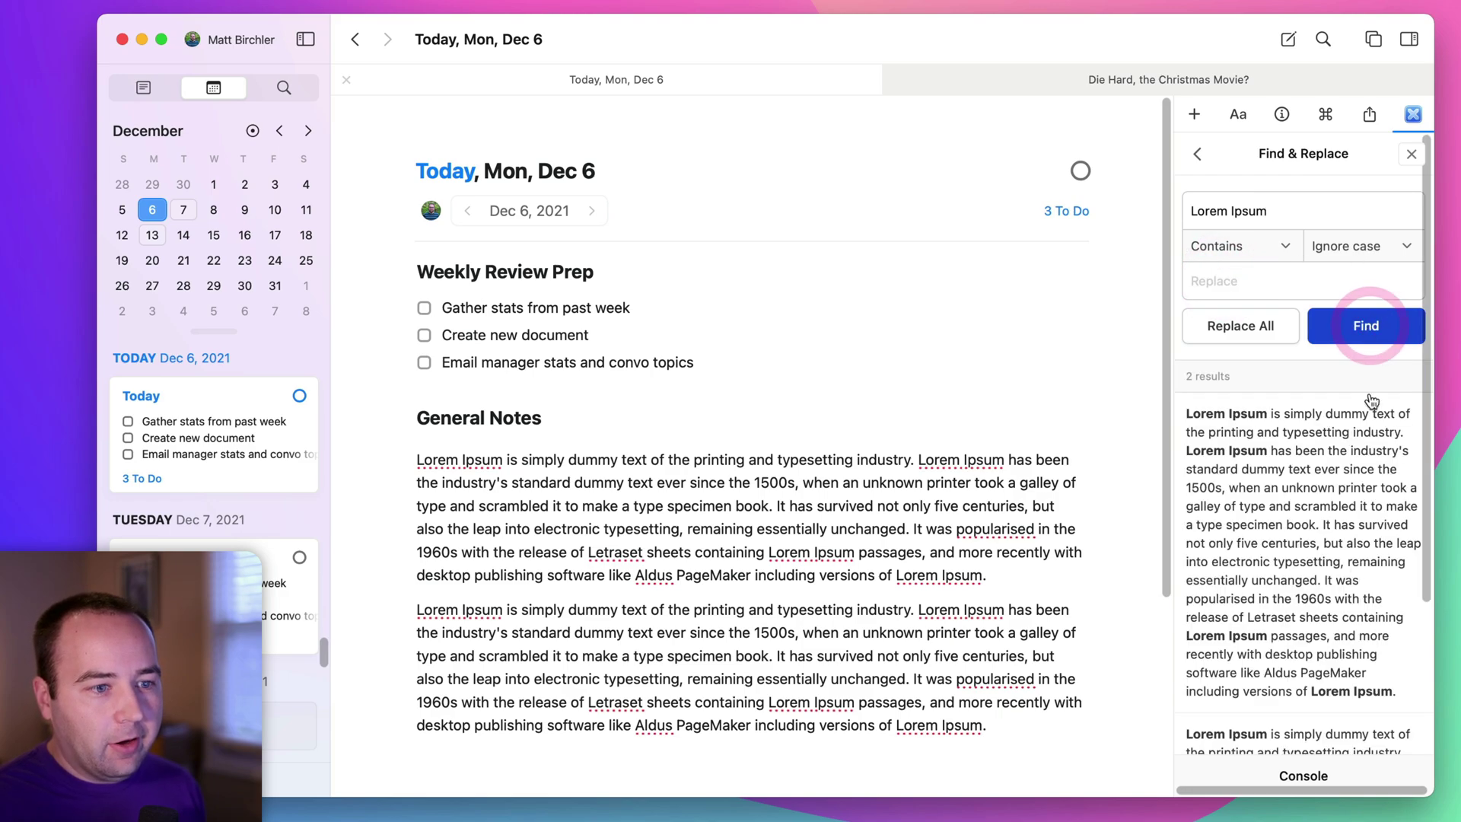
pyautogui.scroll(-5, 1318, 584)
pyautogui.scroll(5, 1317, 585)
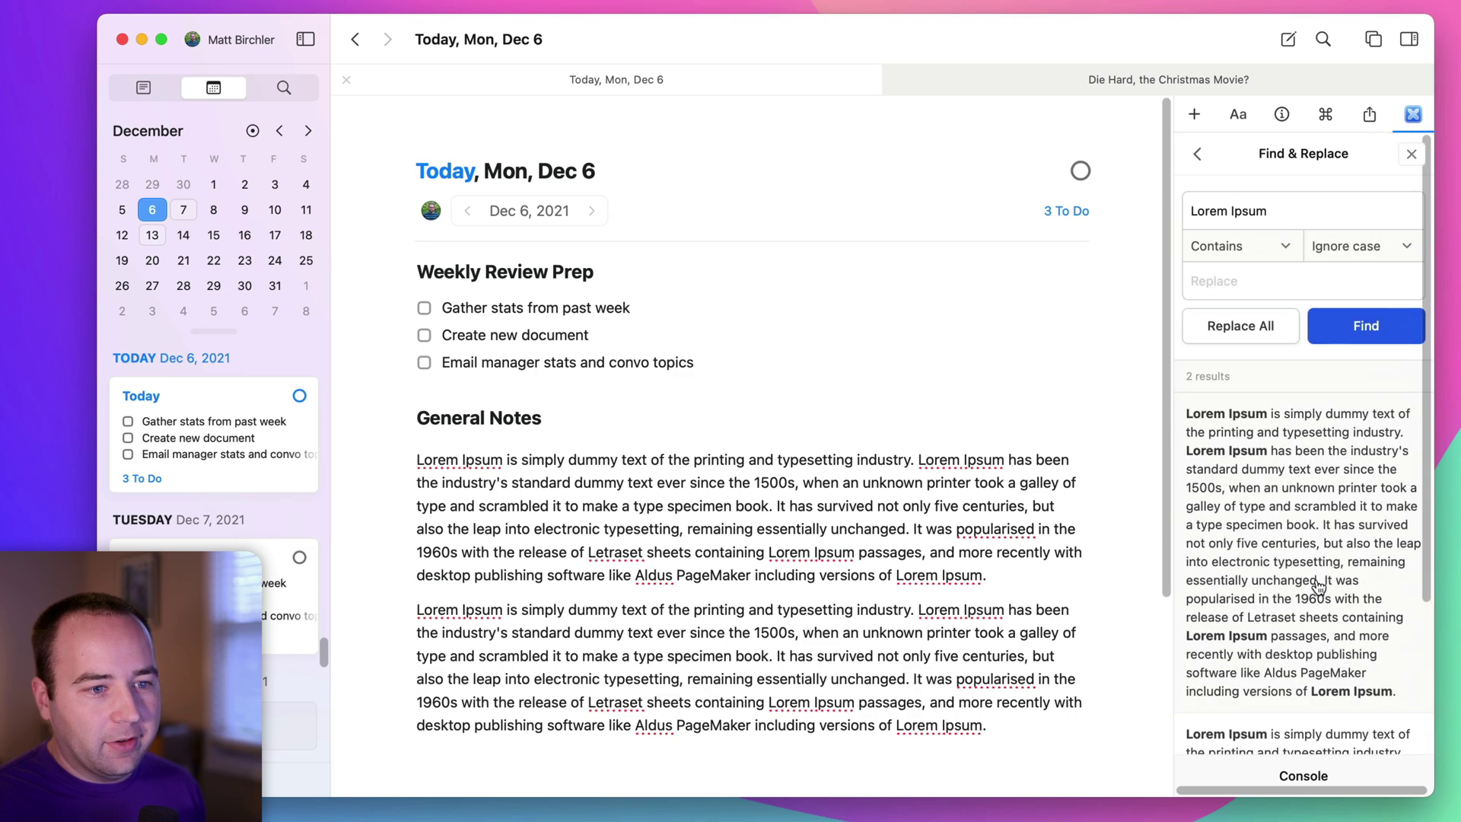
# Replace every "Lorem Ipsum" in the Dec 6 note with the note owner's full name.
pyautogui.click(1242, 279)
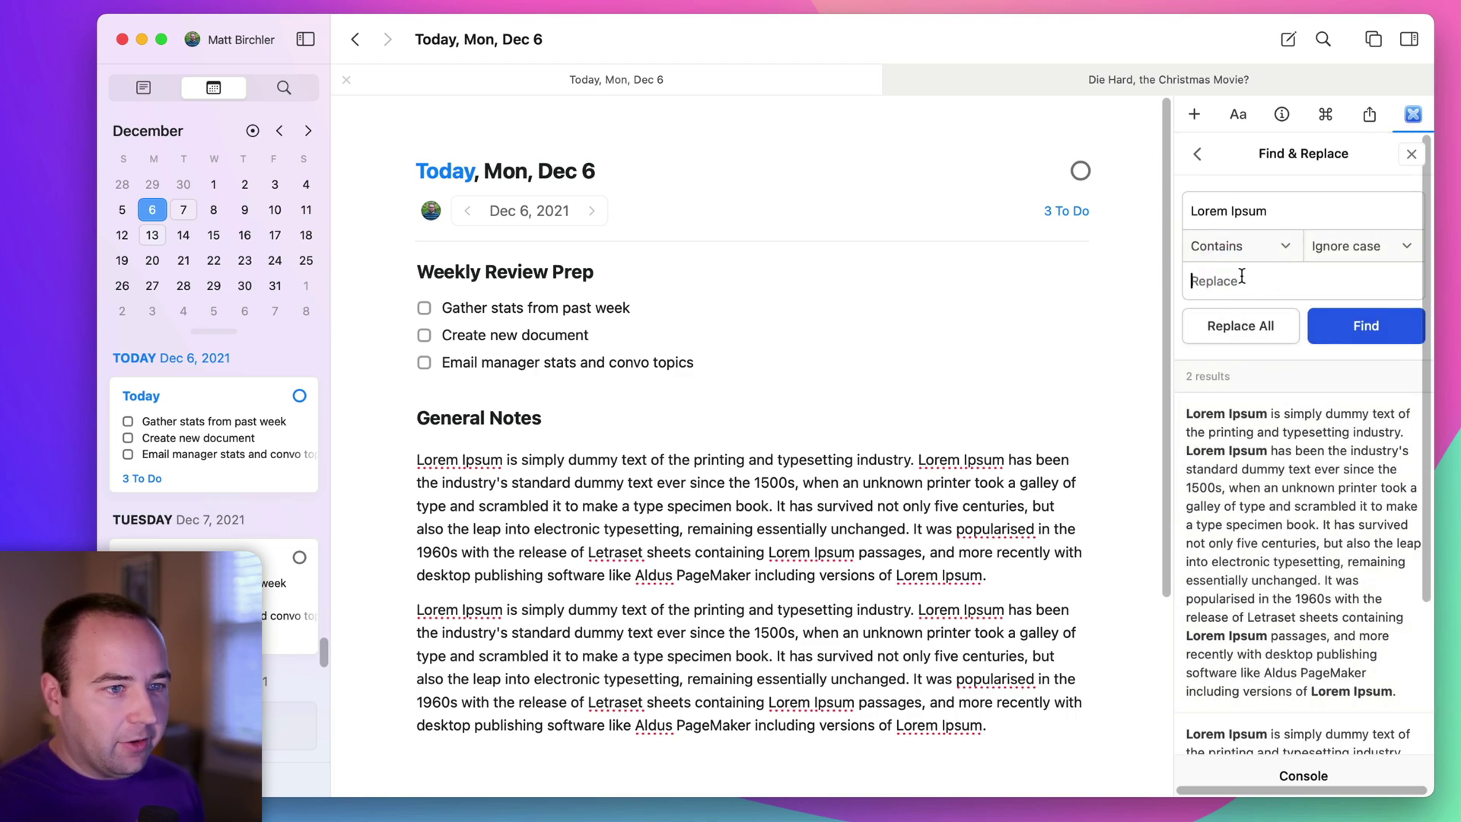
pyautogui.write('Matt')
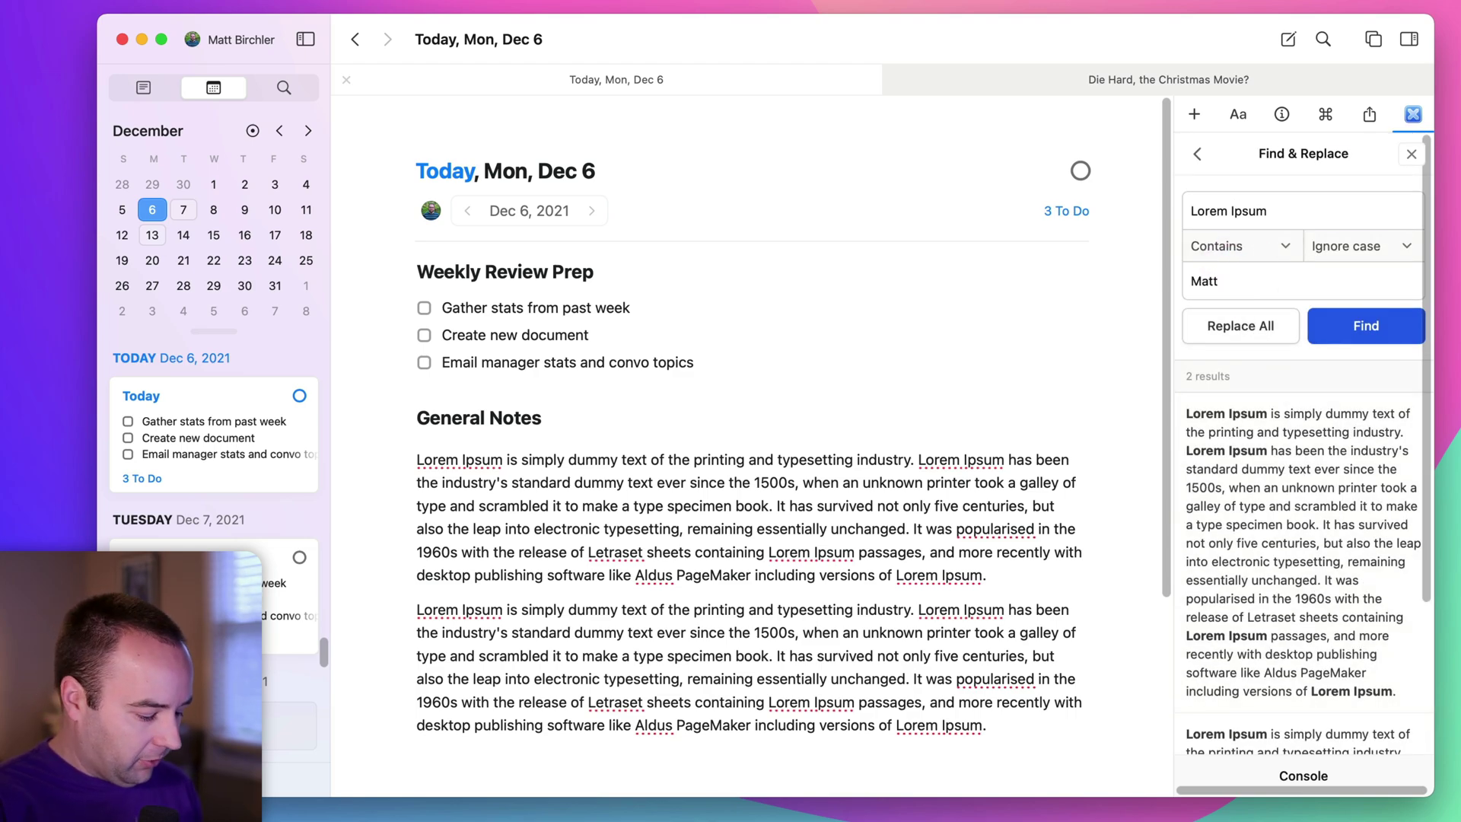
pyautogui.write(' Birchler')
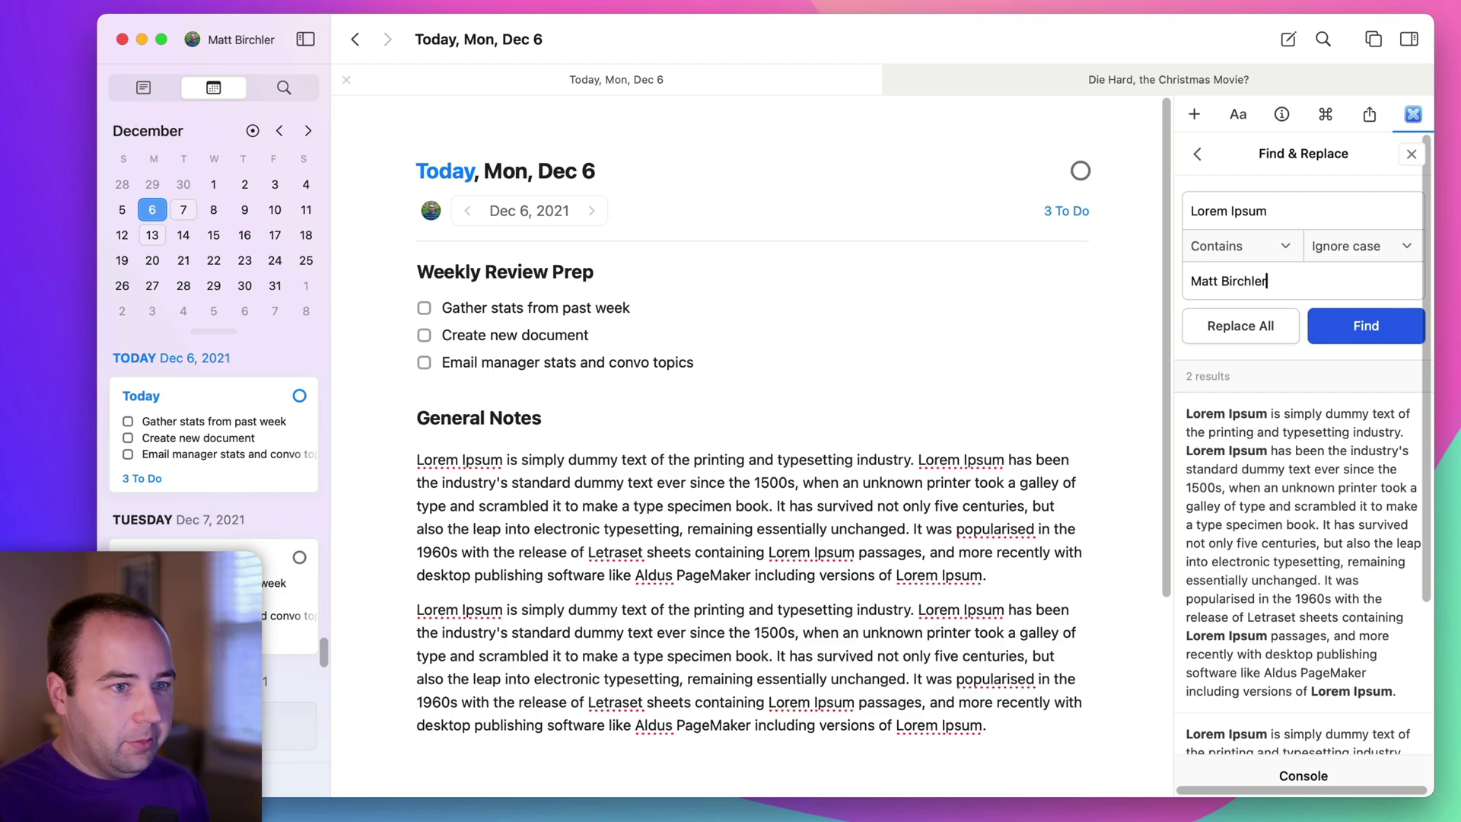
pyautogui.click(1257, 325)
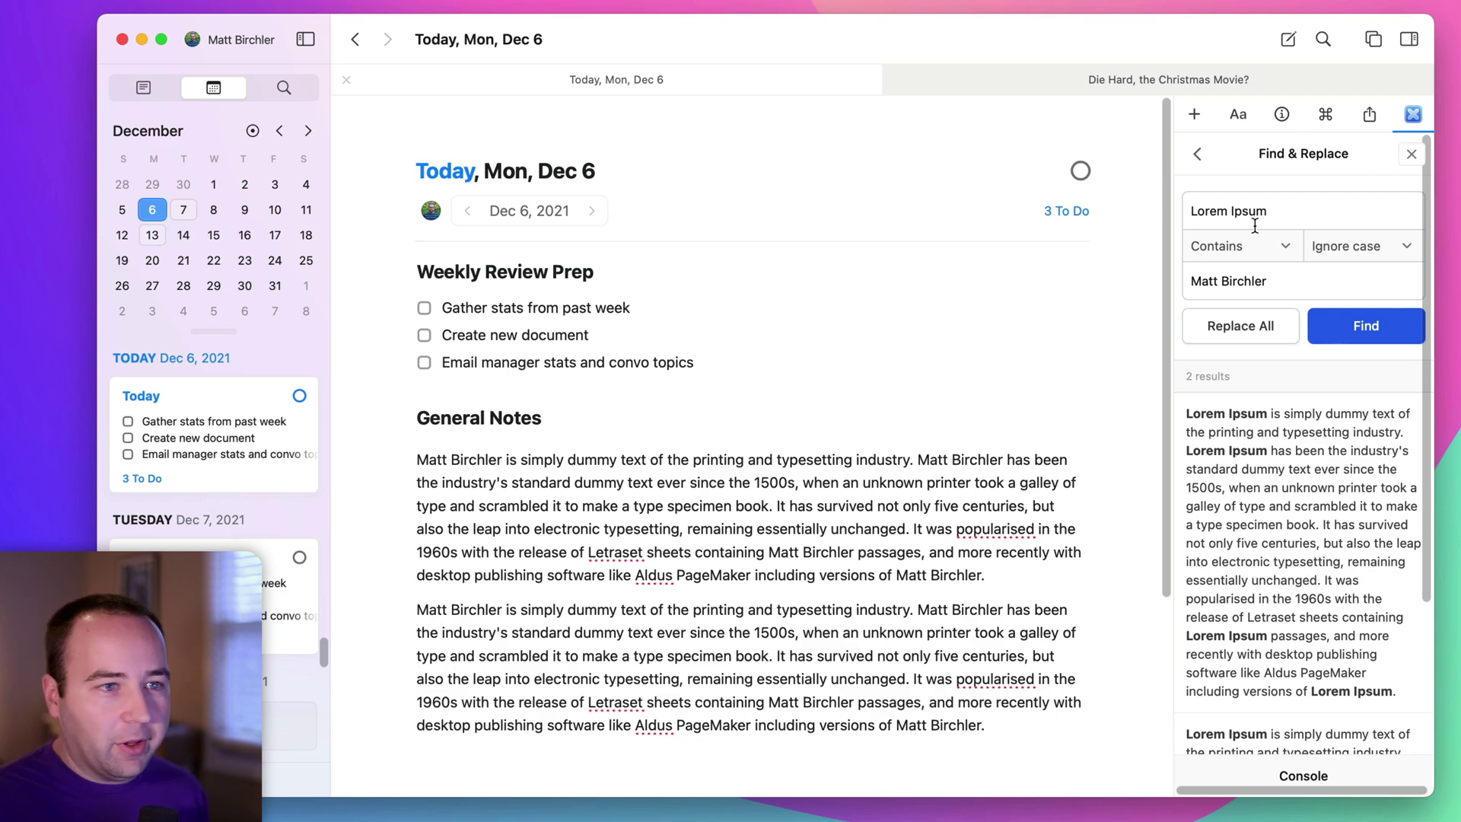
# Open Advanced Selection in Craft PowerTools and enter the note owner's surname as the text to match.
pyautogui.click(1195, 157)
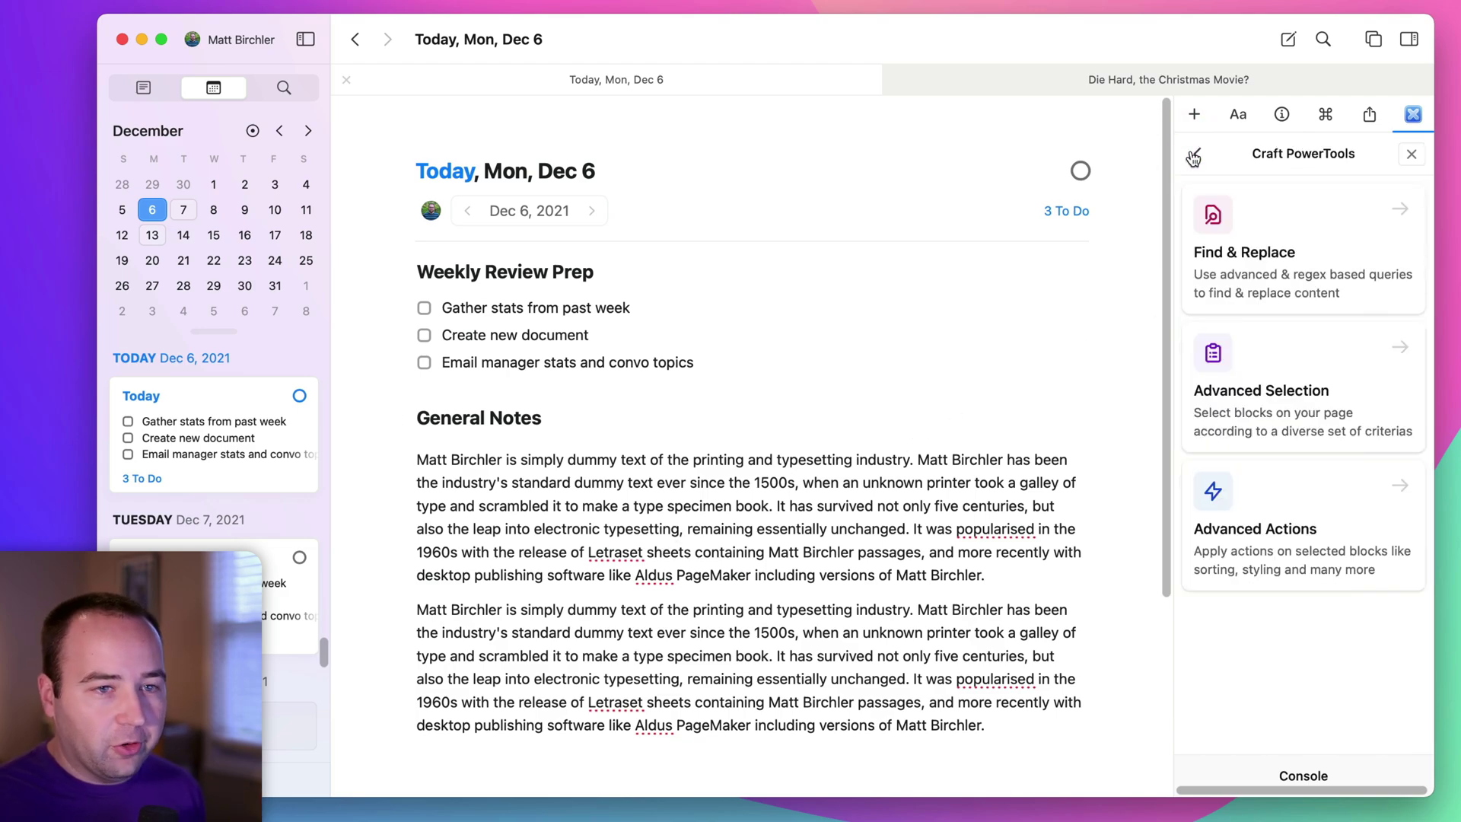
pyautogui.click(1294, 389)
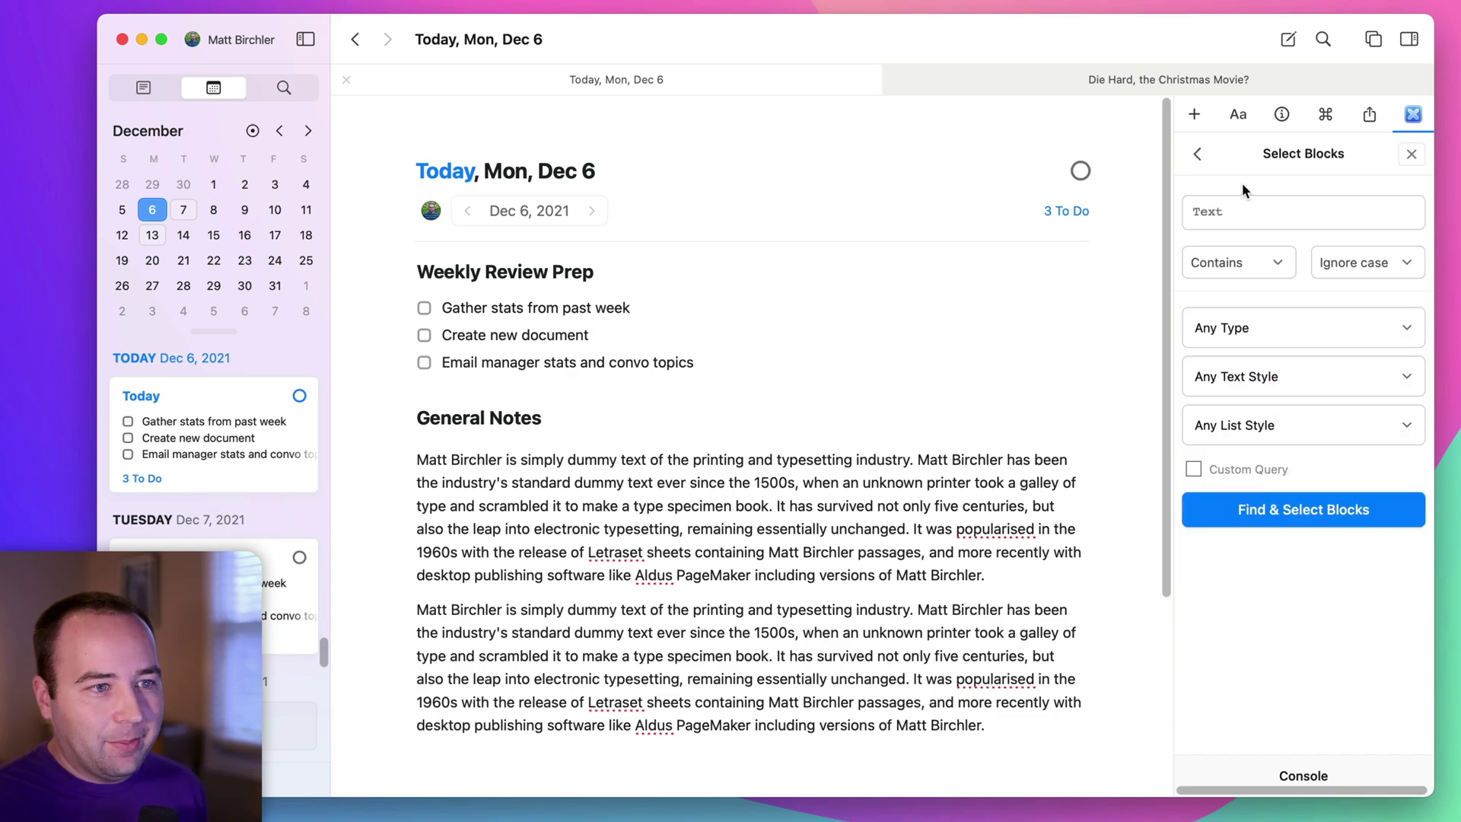
pyautogui.click(1231, 212)
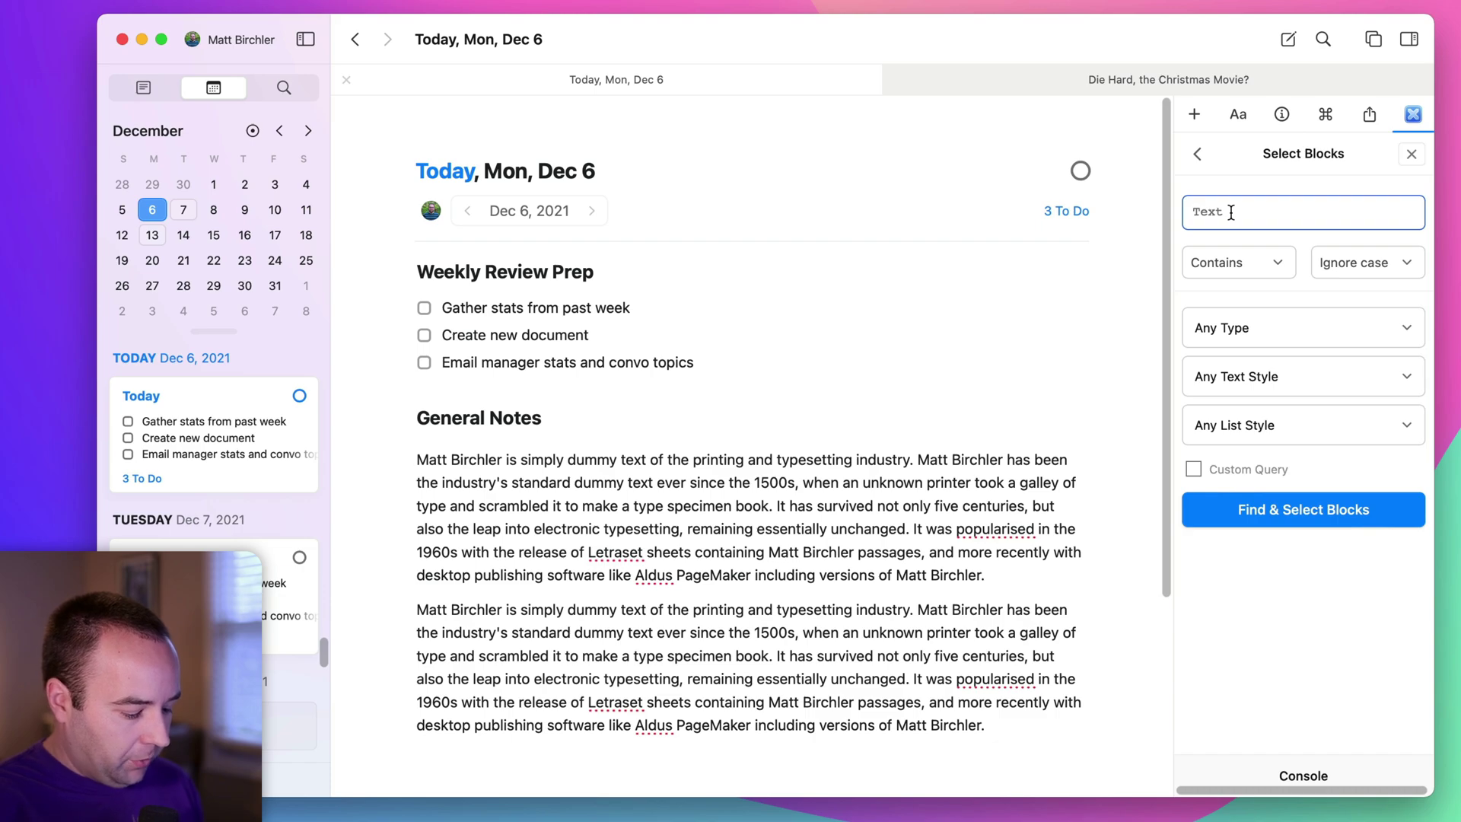
pyautogui.write('Birchler')
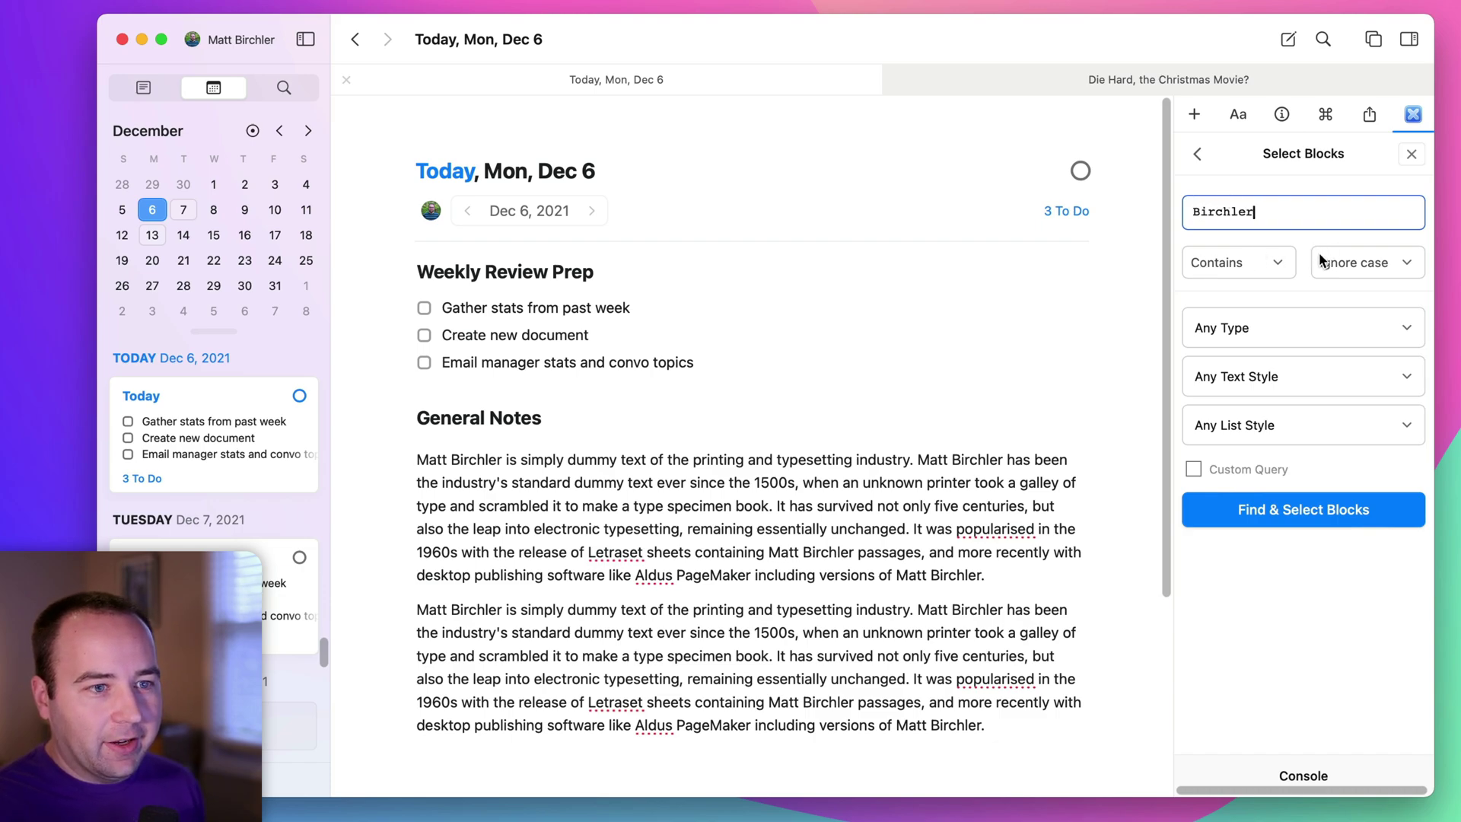
# Review the type, text style, list style and custom query filters, and select the Dec 6 blocks containing the owner's surname.
pyautogui.click(1286, 327)
pyautogui.click(1284, 293)
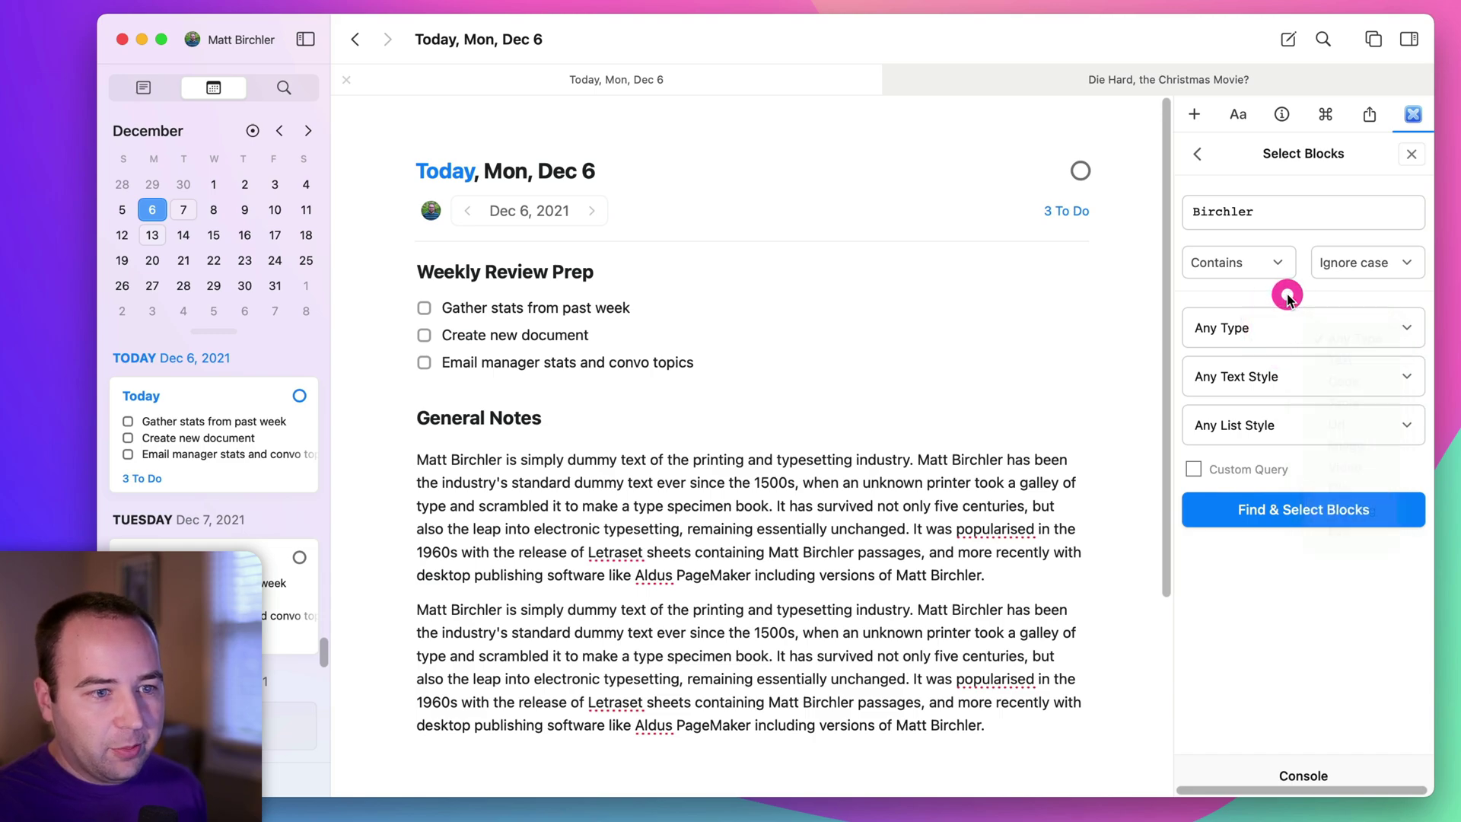
pyautogui.click(1283, 372)
pyautogui.click(1292, 344)
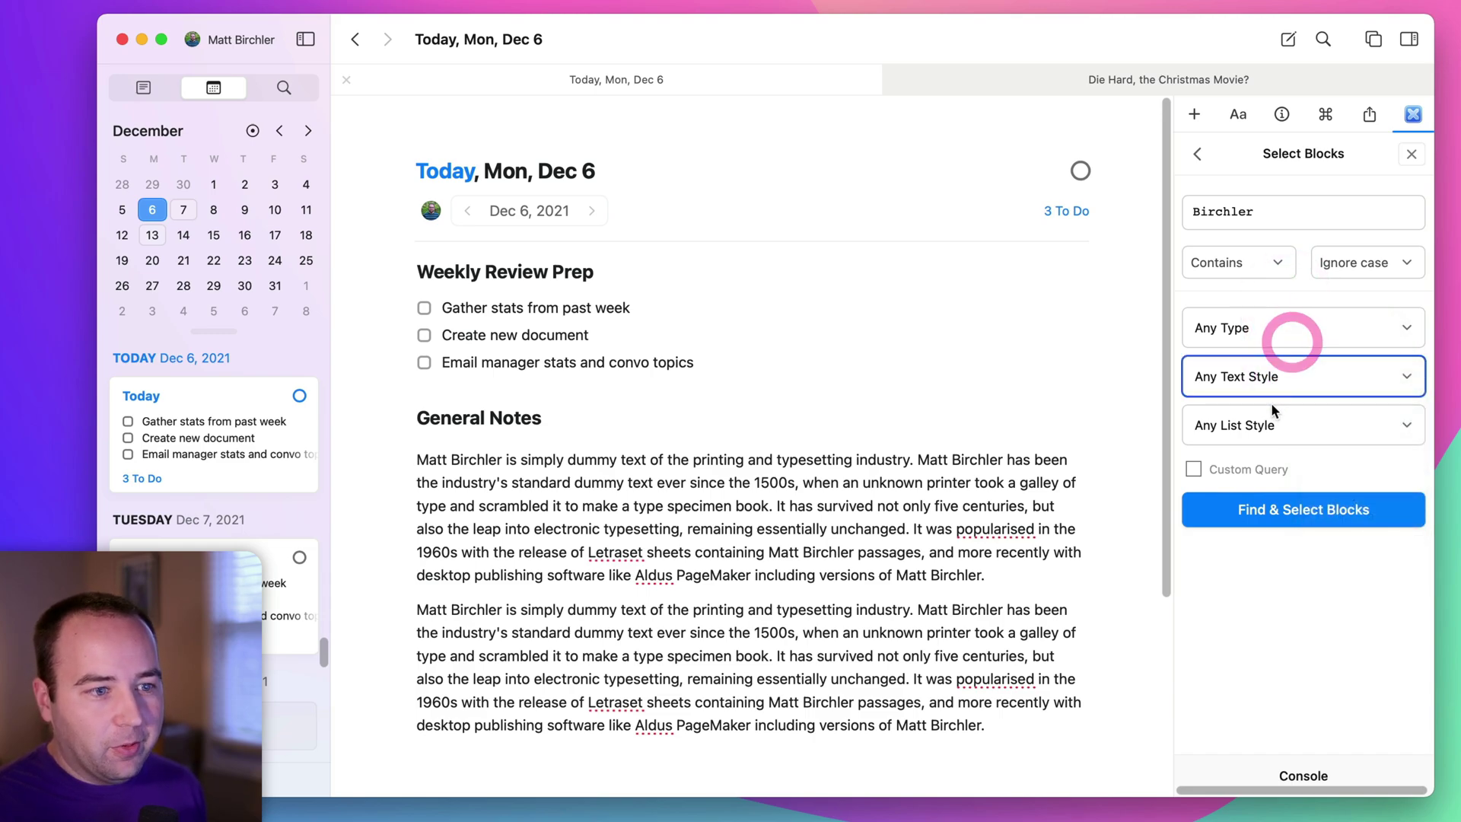
pyautogui.click(1252, 424)
pyautogui.click(1266, 401)
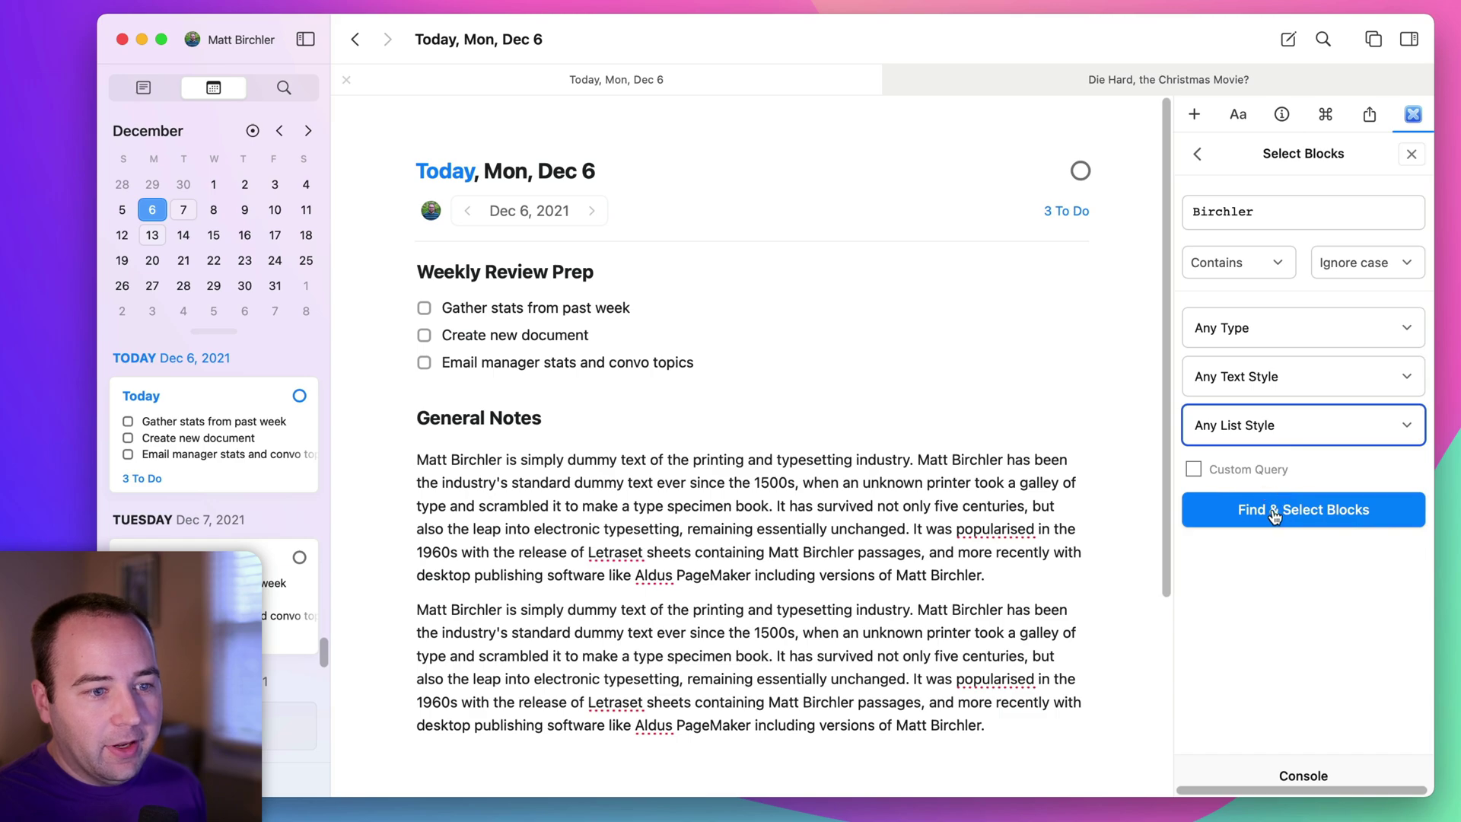
pyautogui.click(1193, 469)
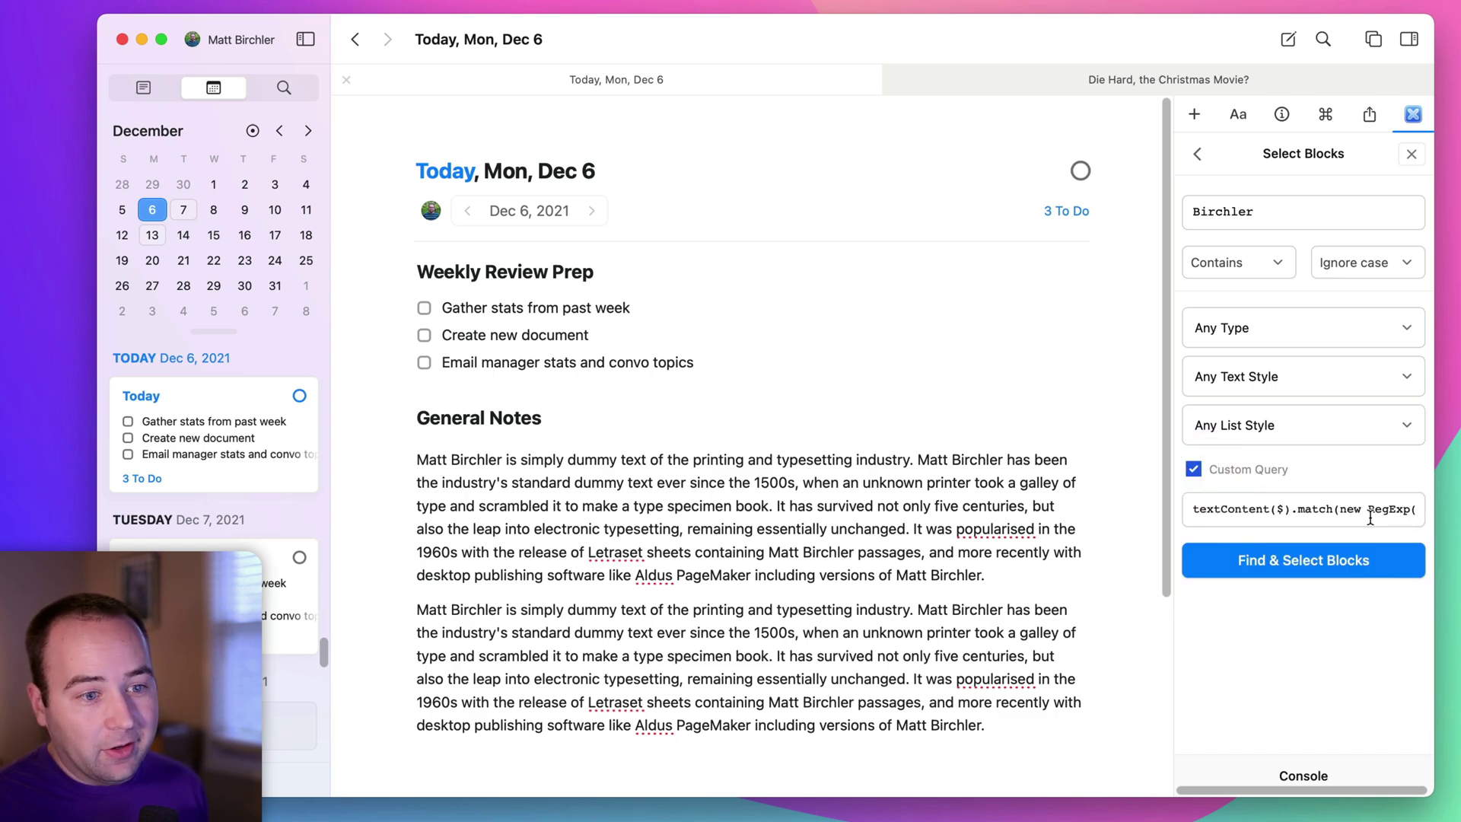
pyautogui.click(1193, 469)
pyautogui.click(1310, 515)
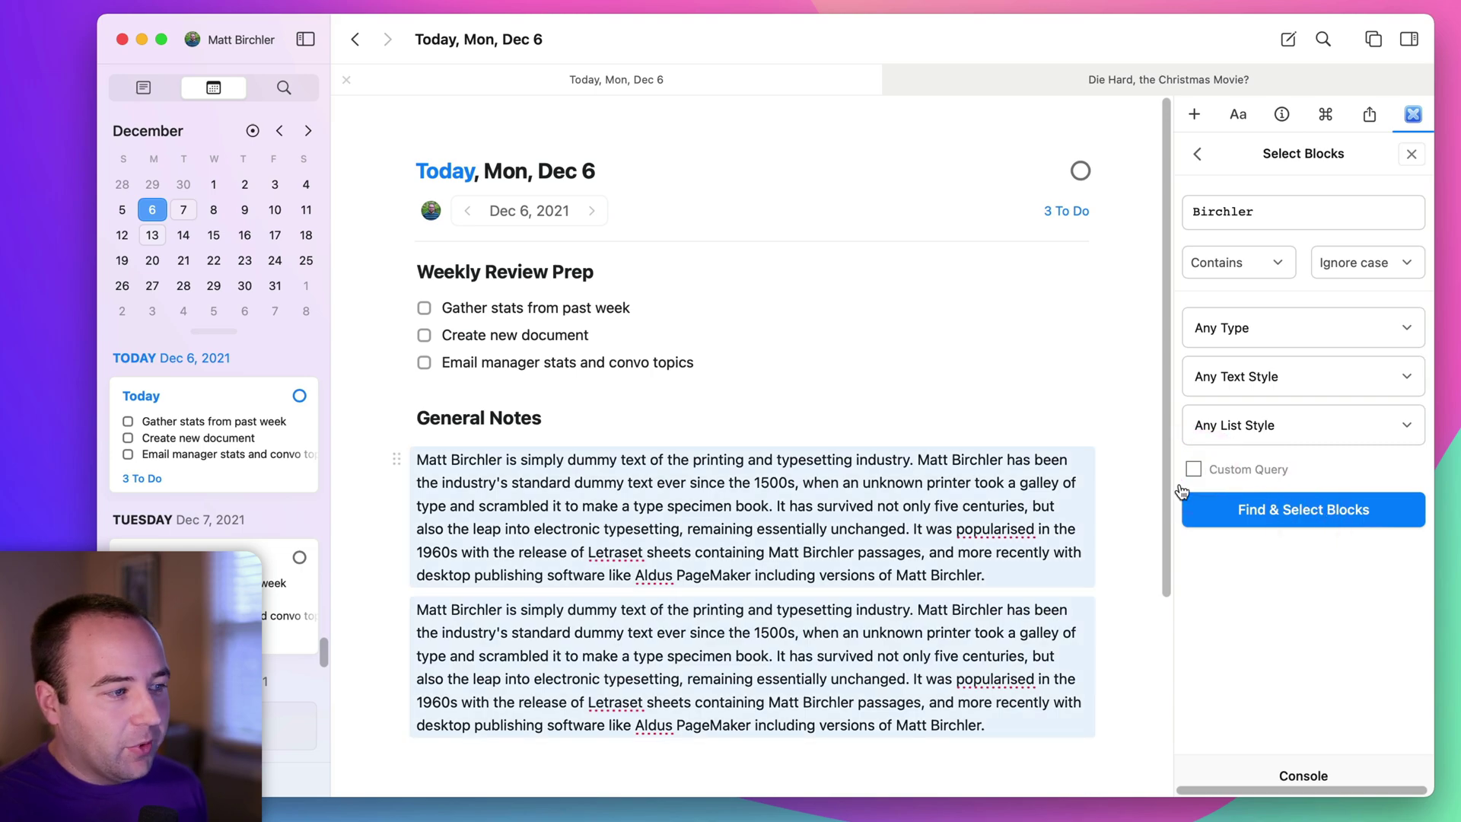
# Find and select the blocks in the Dec 6 note that contain "stats".
pyautogui.doubleClick(1220, 211)
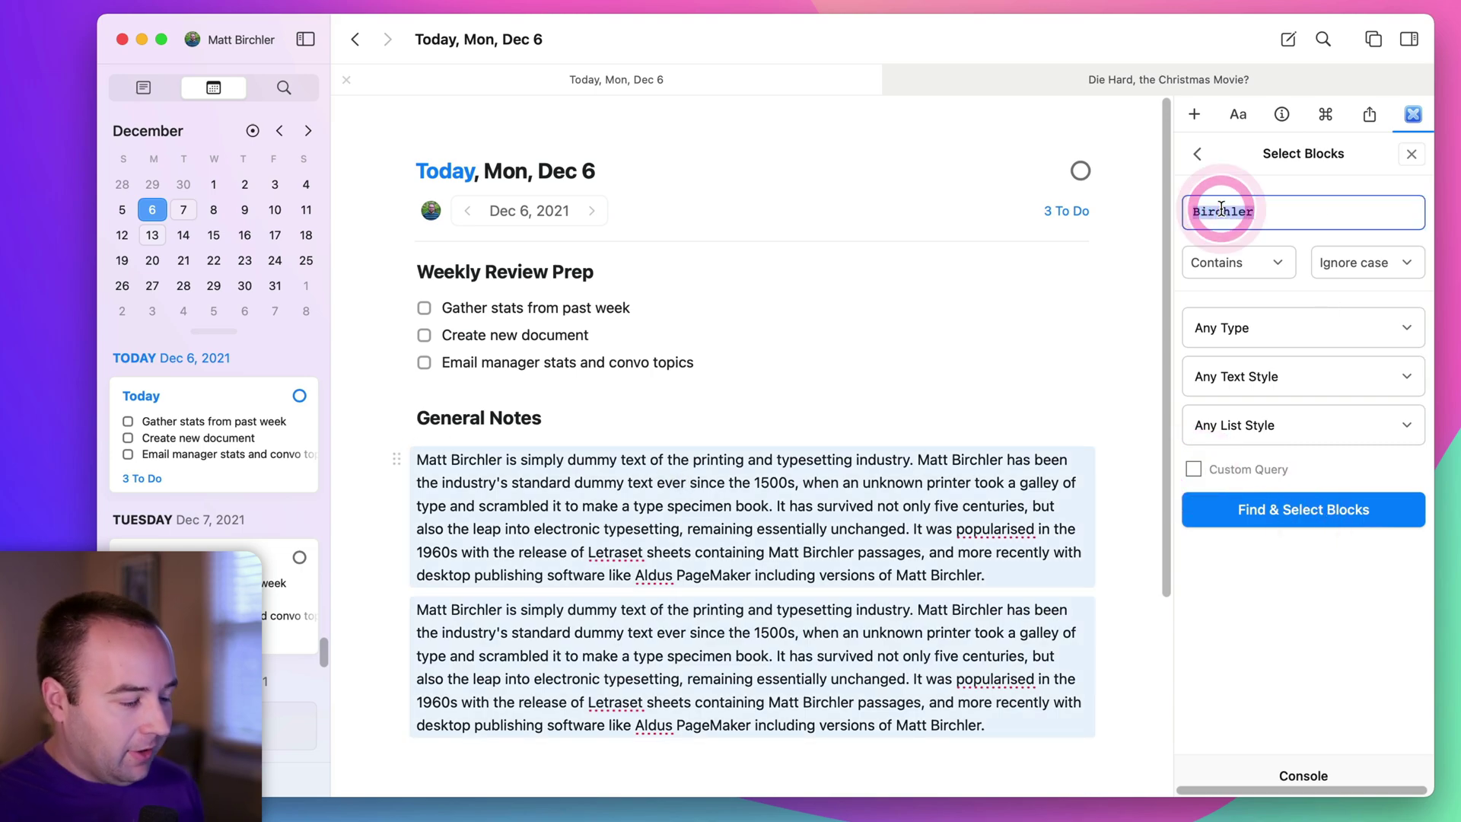
pyautogui.write('stats')
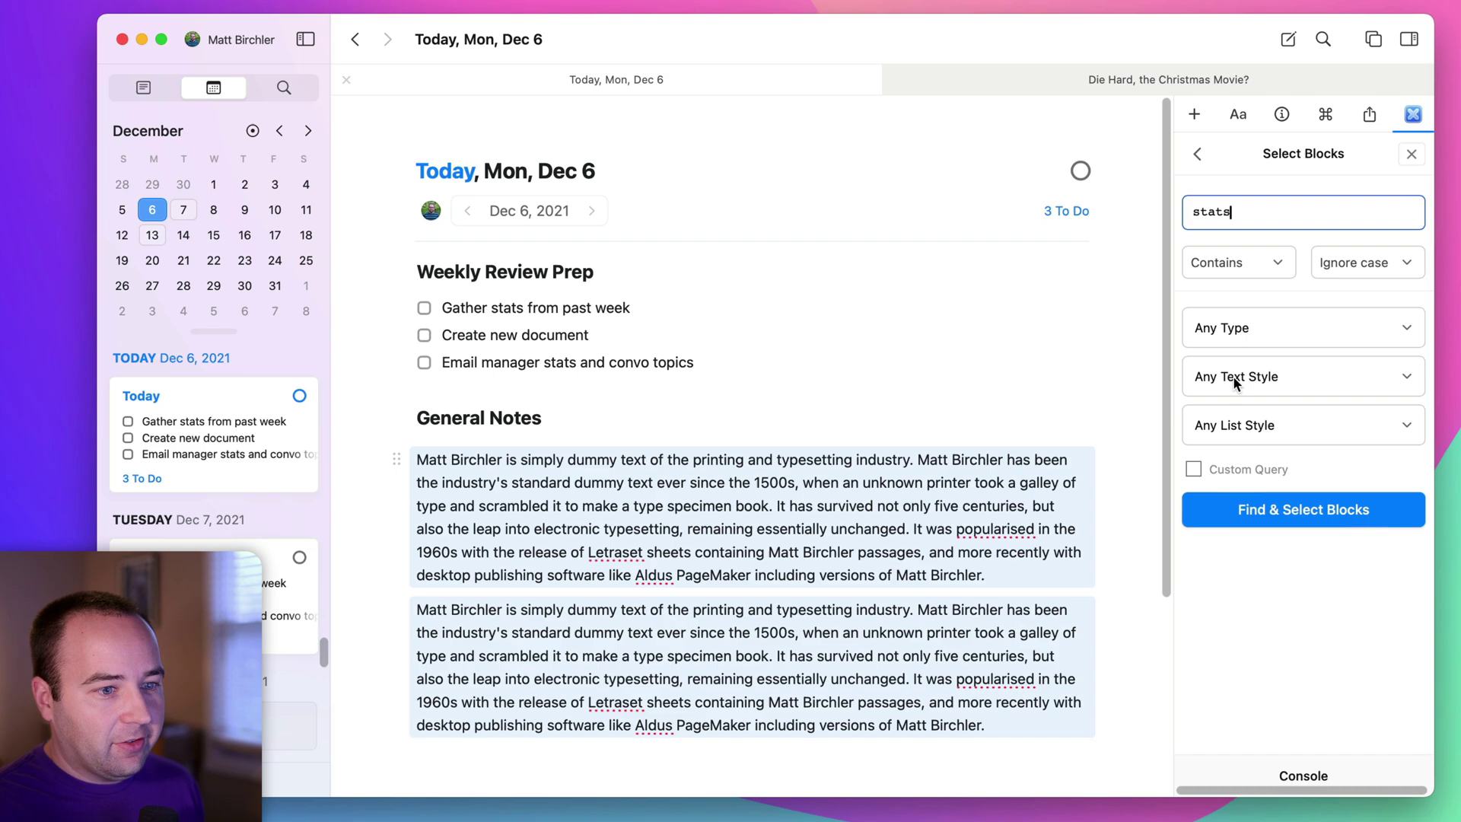
pyautogui.click(1301, 512)
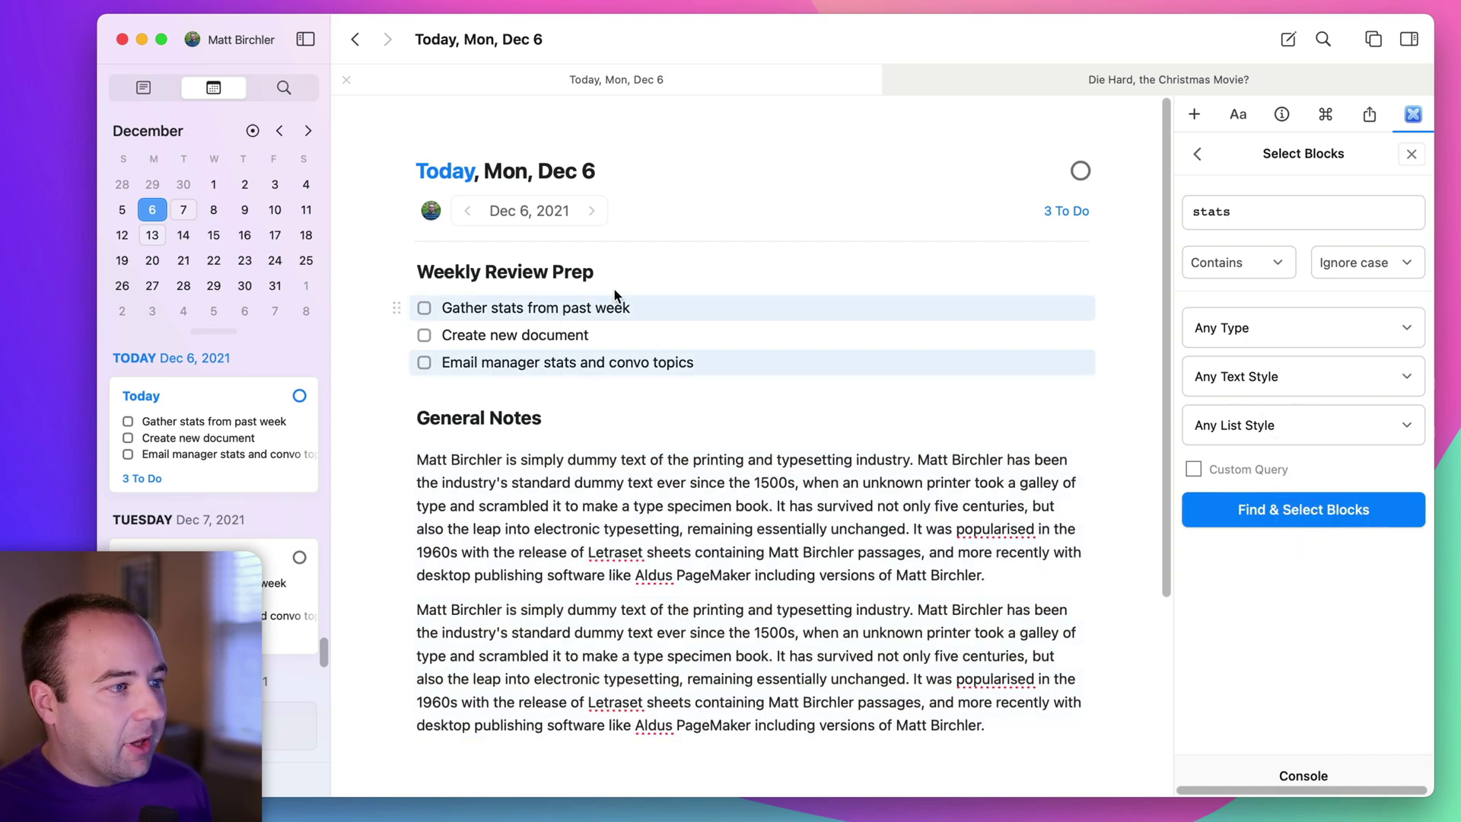
# Leave Craft PowerTools, view the destinations offered by the Send To Apps extension, and close it.
pyautogui.click(1198, 155)
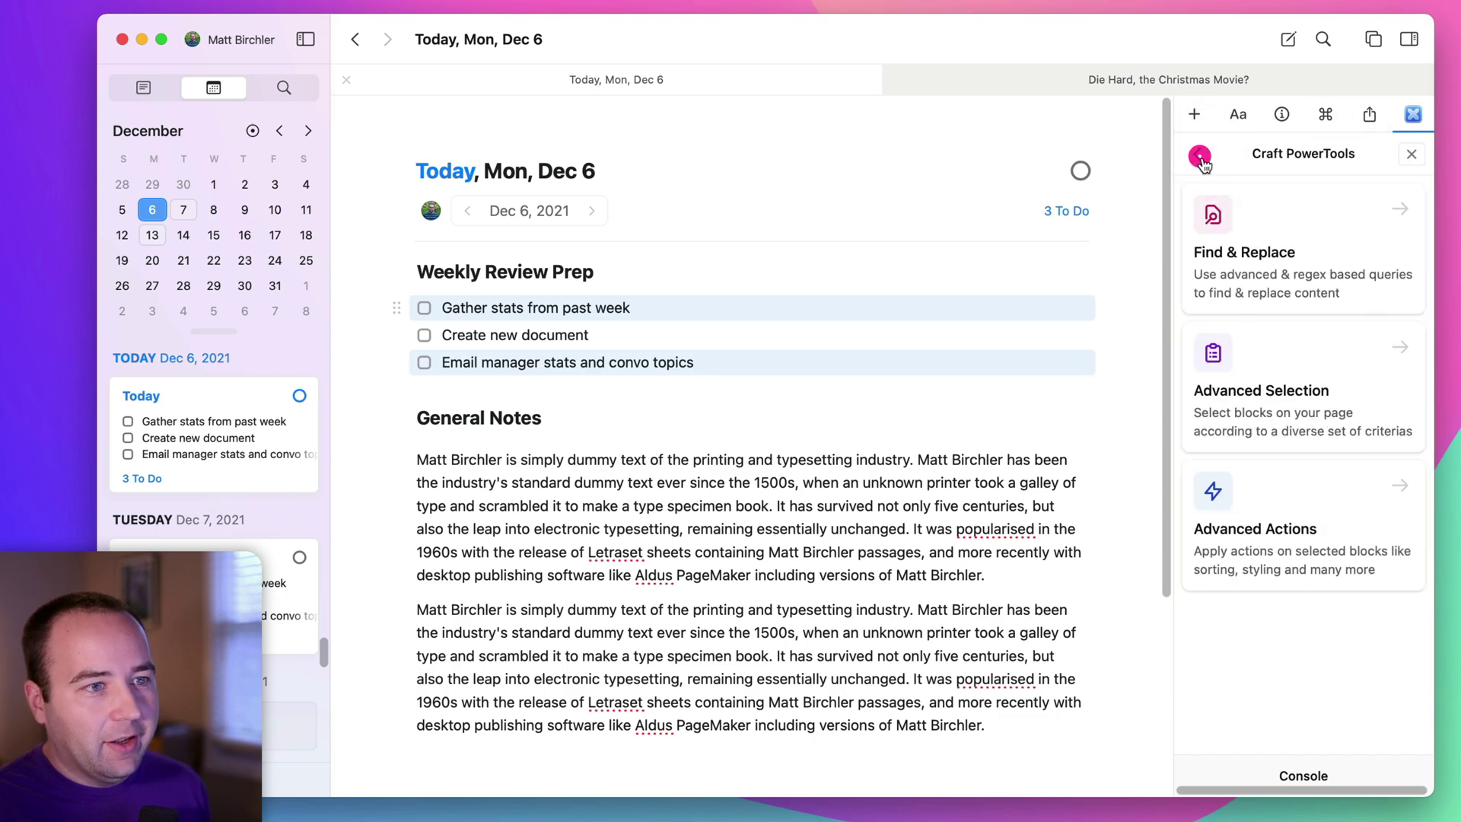
pyautogui.click(1197, 155)
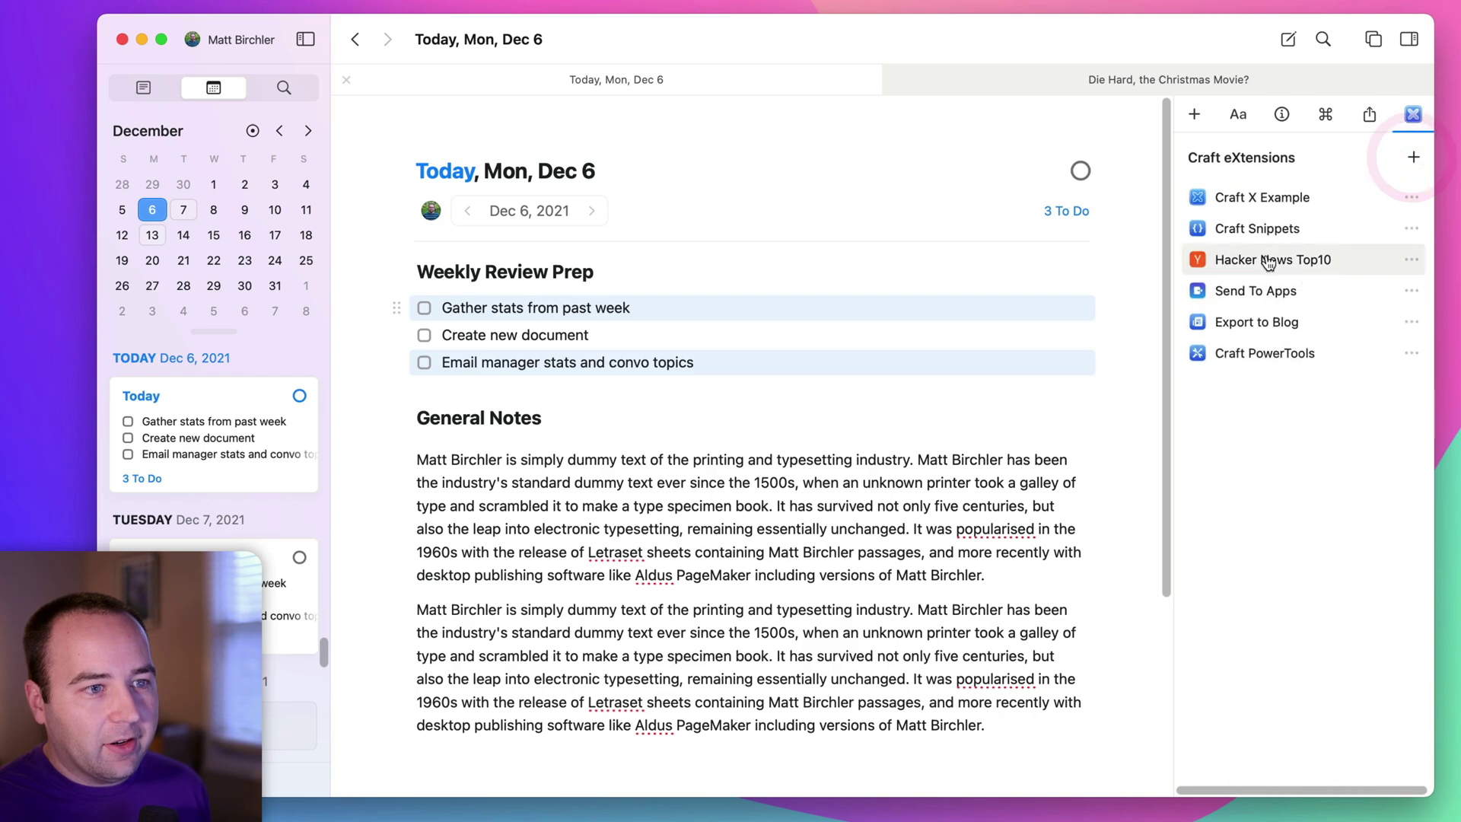
pyautogui.click(1264, 347)
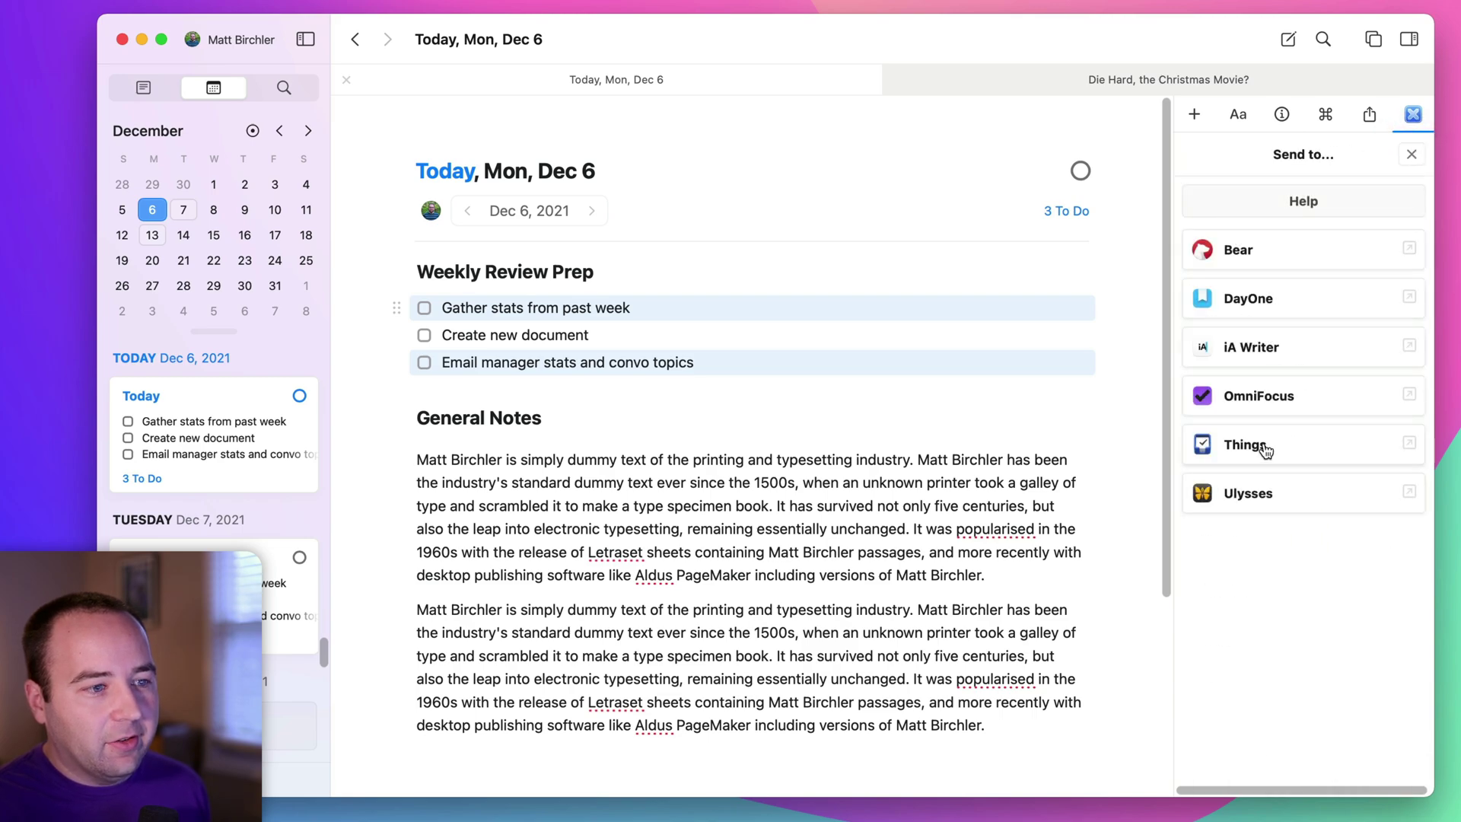
pyautogui.click(1264, 447)
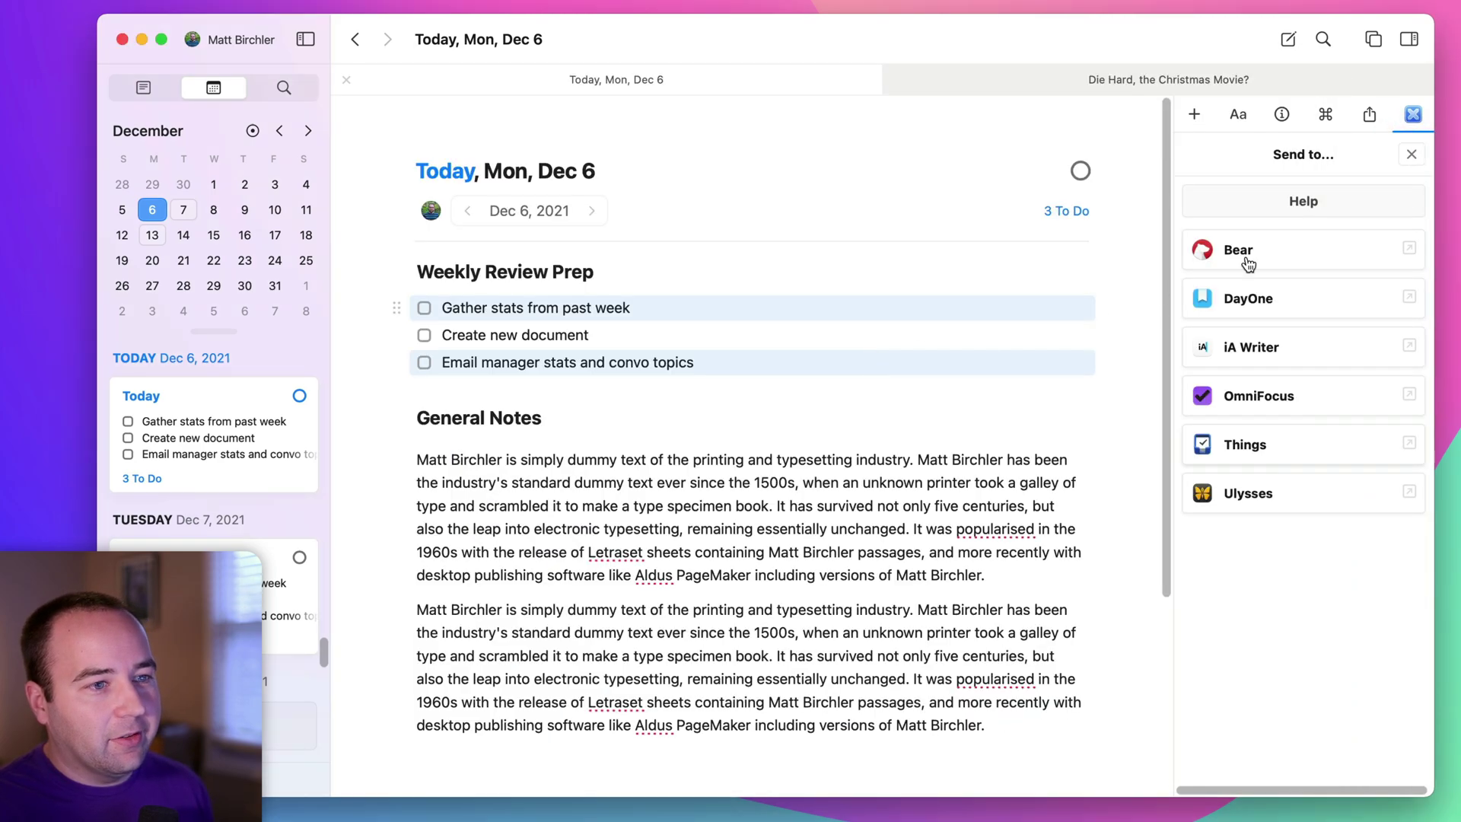
pyautogui.click(1395, 154)
pyautogui.click(1401, 156)
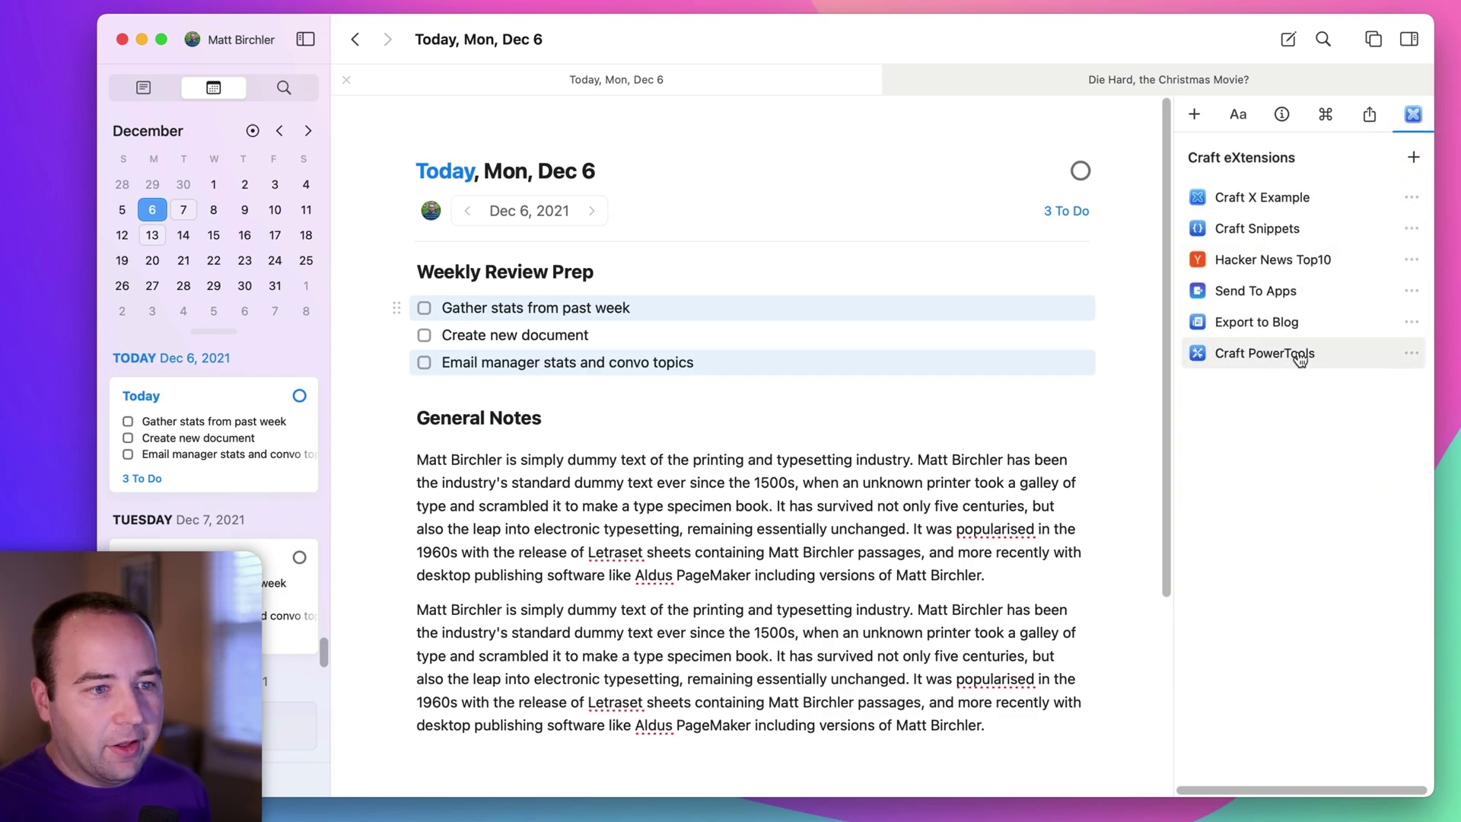
# Open Advanced Actions in Craft PowerTools and select the owner's full name at the start of the first General Notes paragraph.
pyautogui.click(1298, 350)
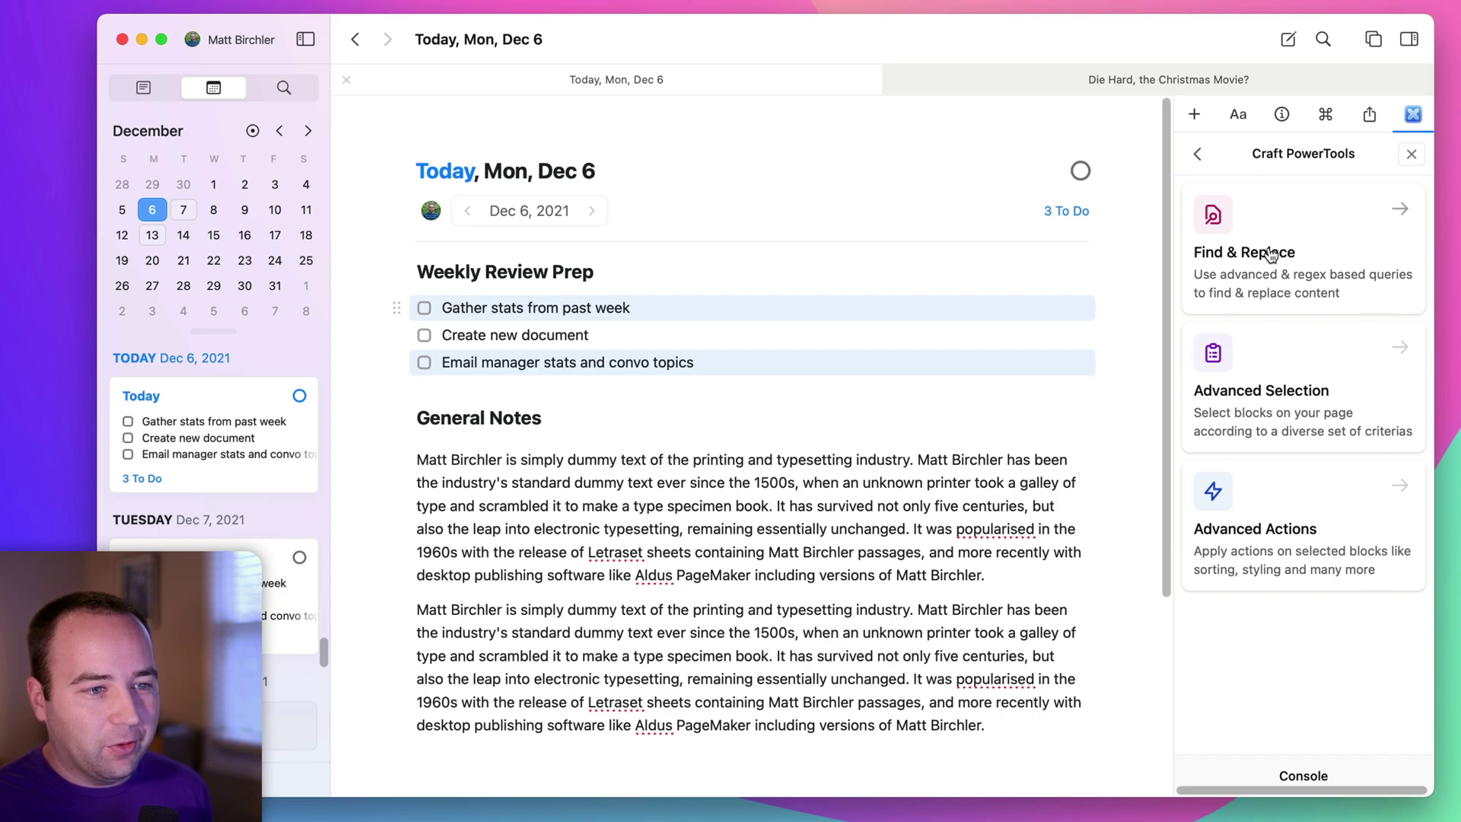
pyautogui.click(1272, 575)
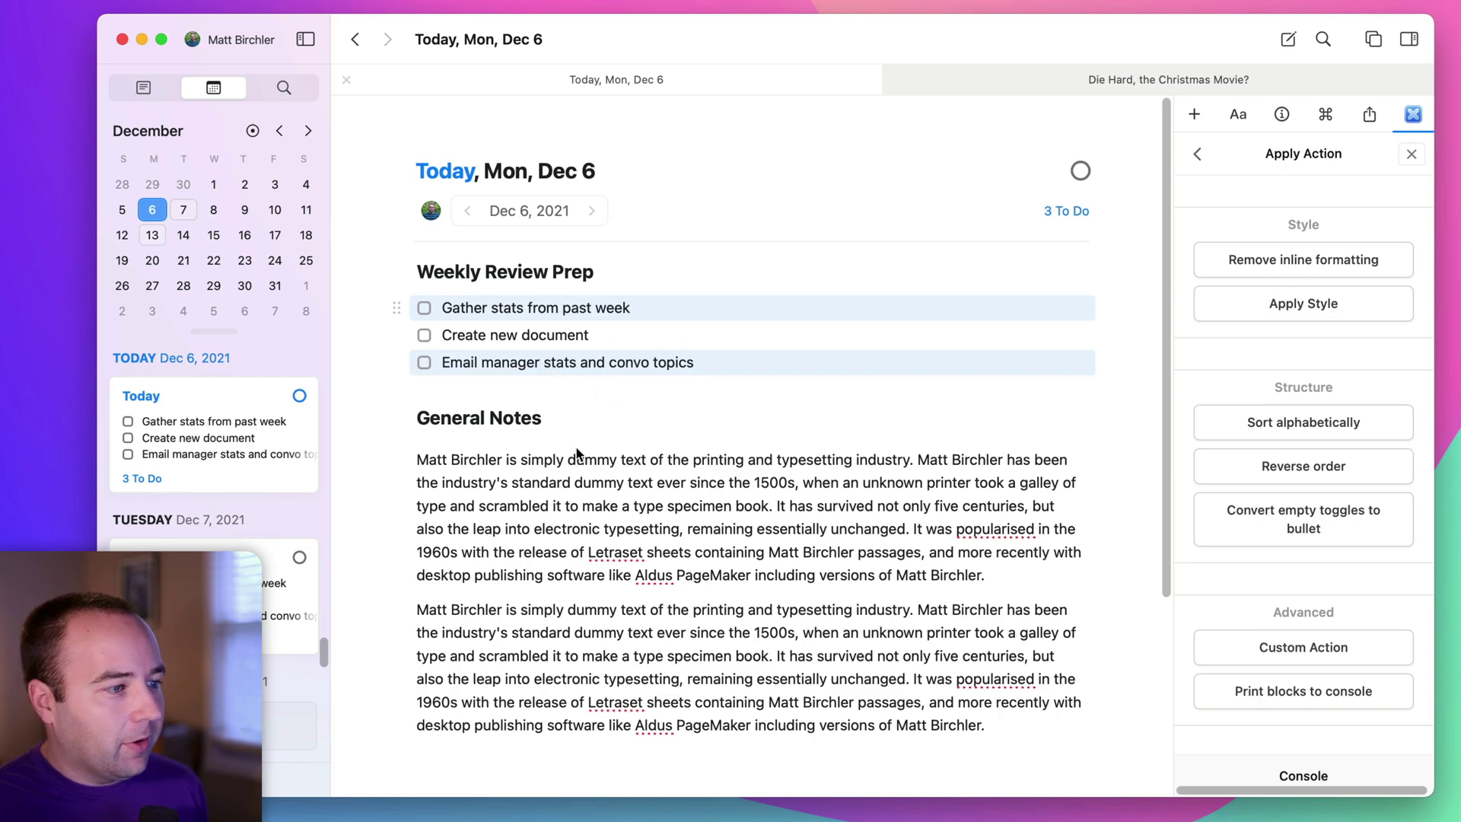
pyautogui.click(495, 487)
pyautogui.doubleClick(434, 460)
pyautogui.keyDown('shift'); pyautogui.click(469, 459); pyautogui.keyUp('shift')
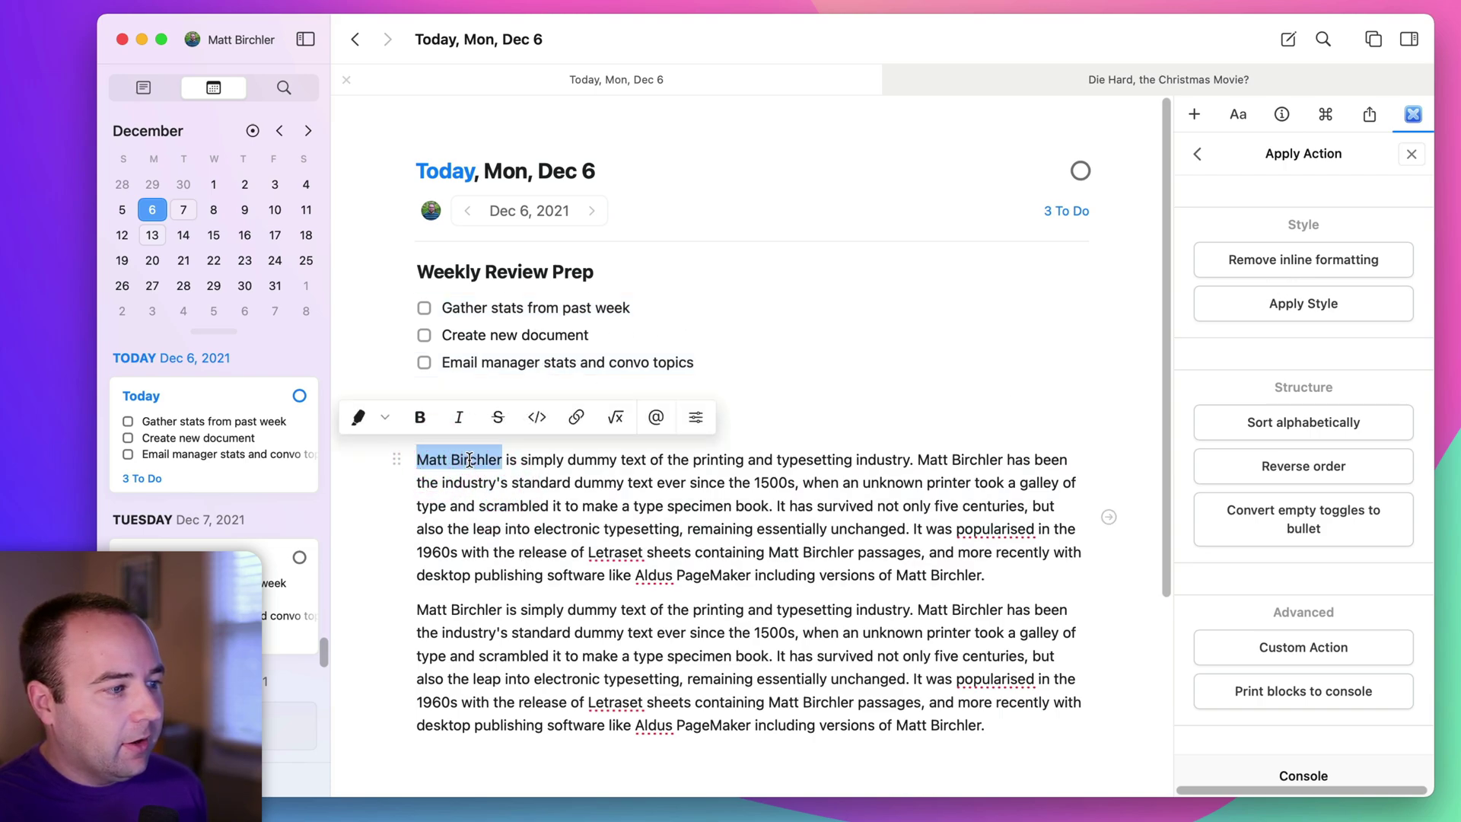
# Use Apply Style to set a yellow highlight on every occurrence of the note owner's full name.
pyautogui.click(1296, 304)
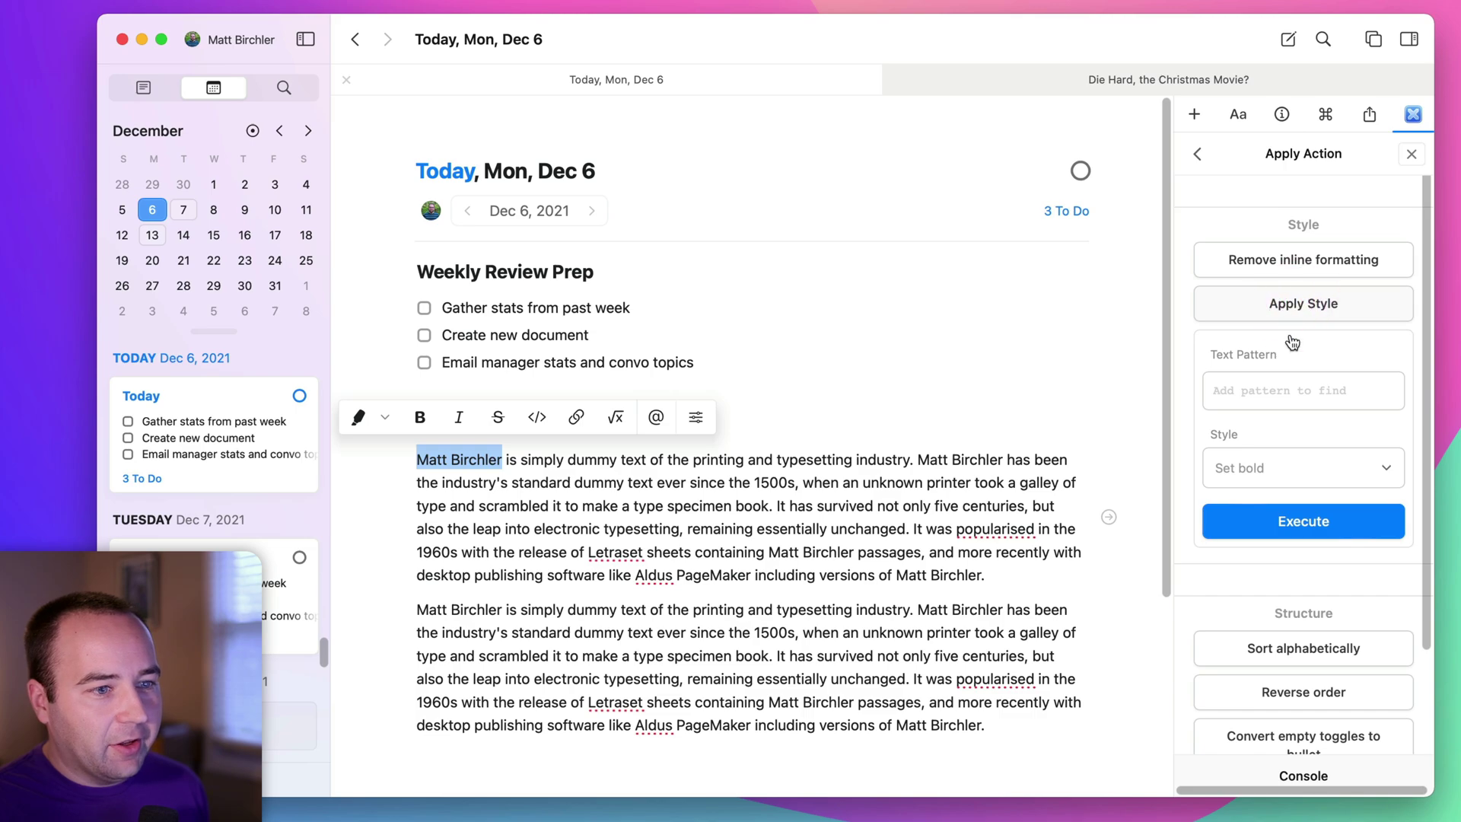
pyautogui.click(1261, 390)
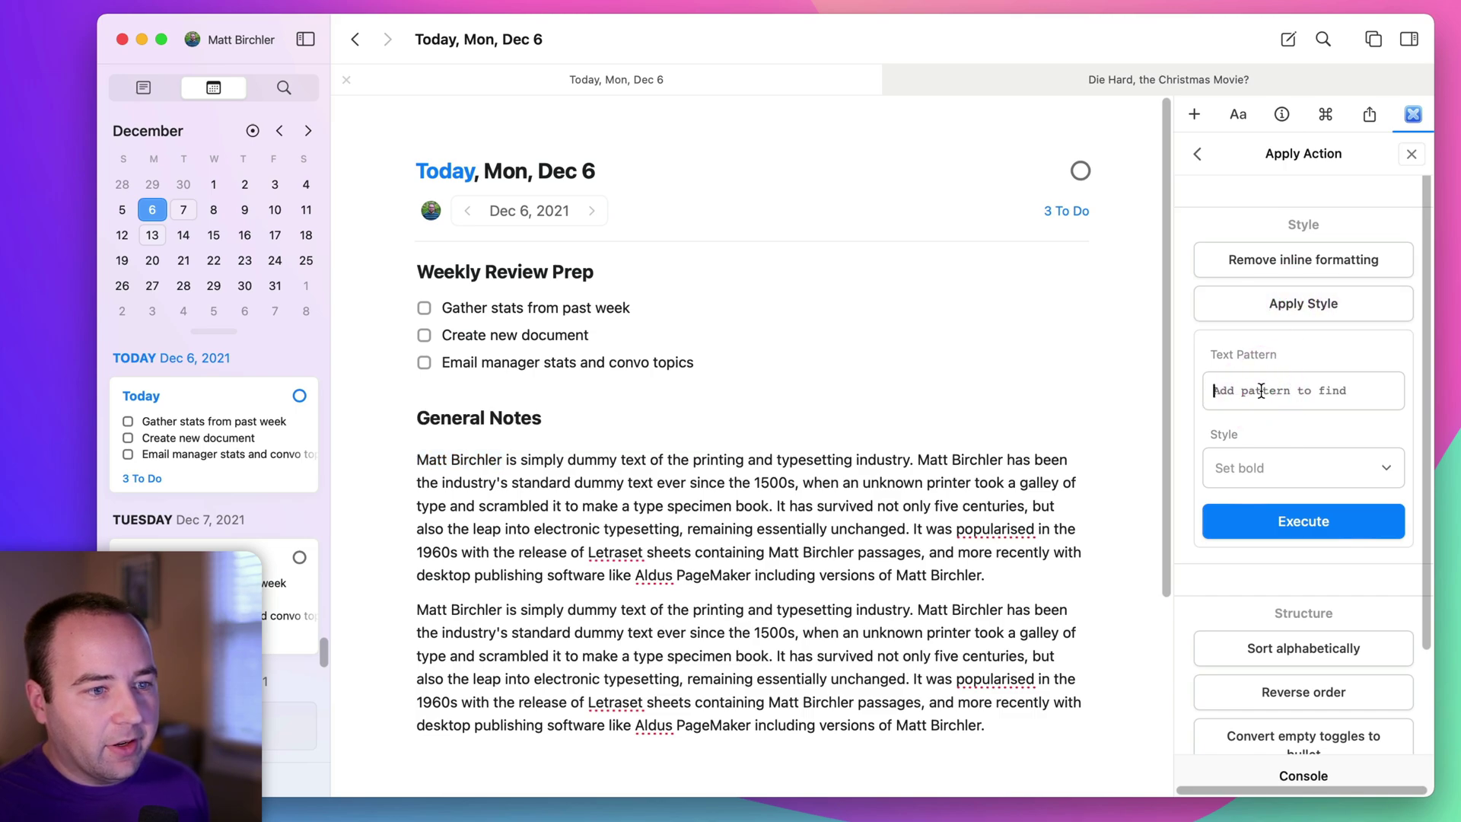
pyautogui.write('Matt Birchler')
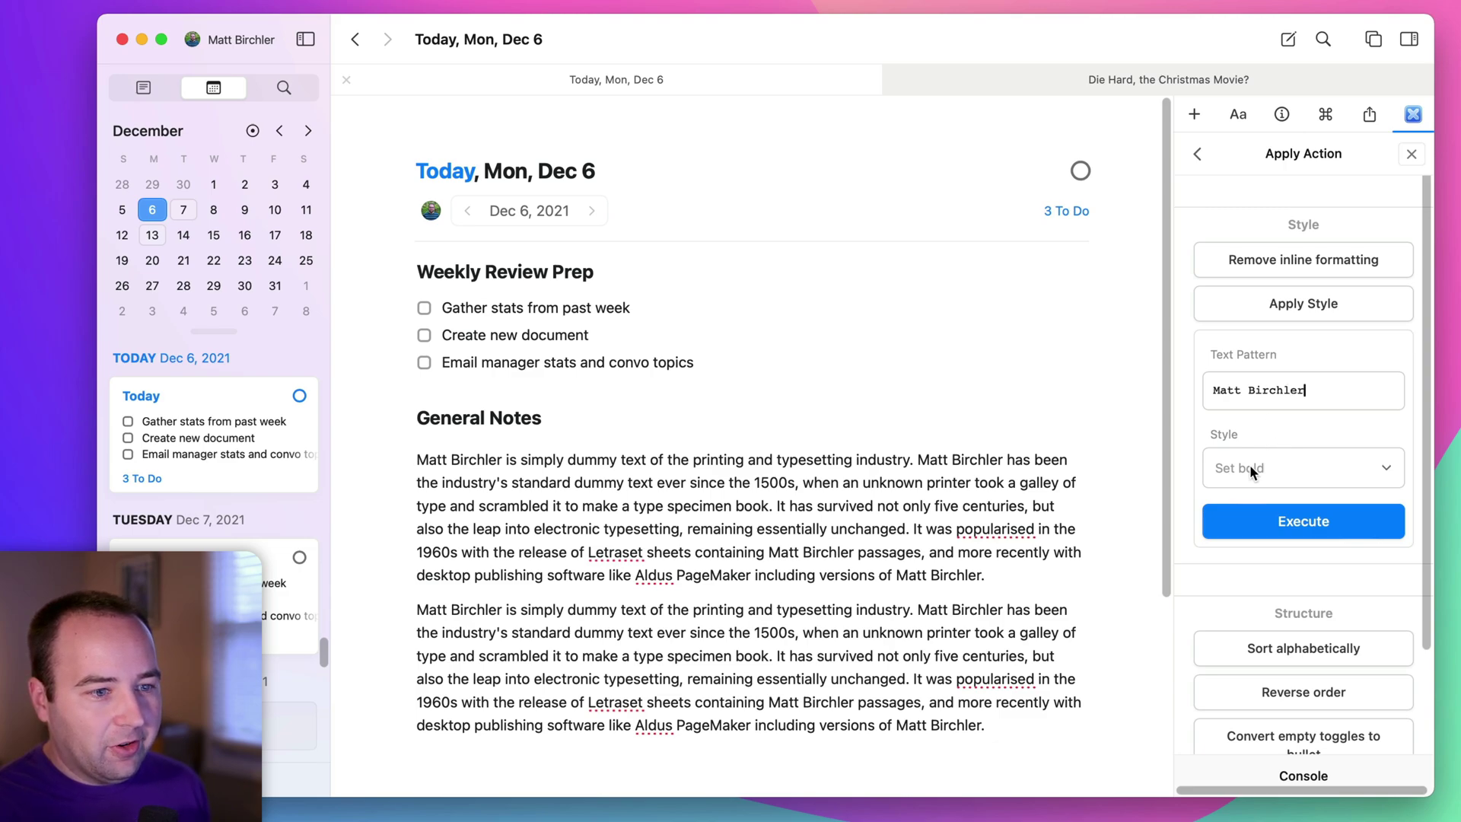
pyautogui.click(1332, 467)
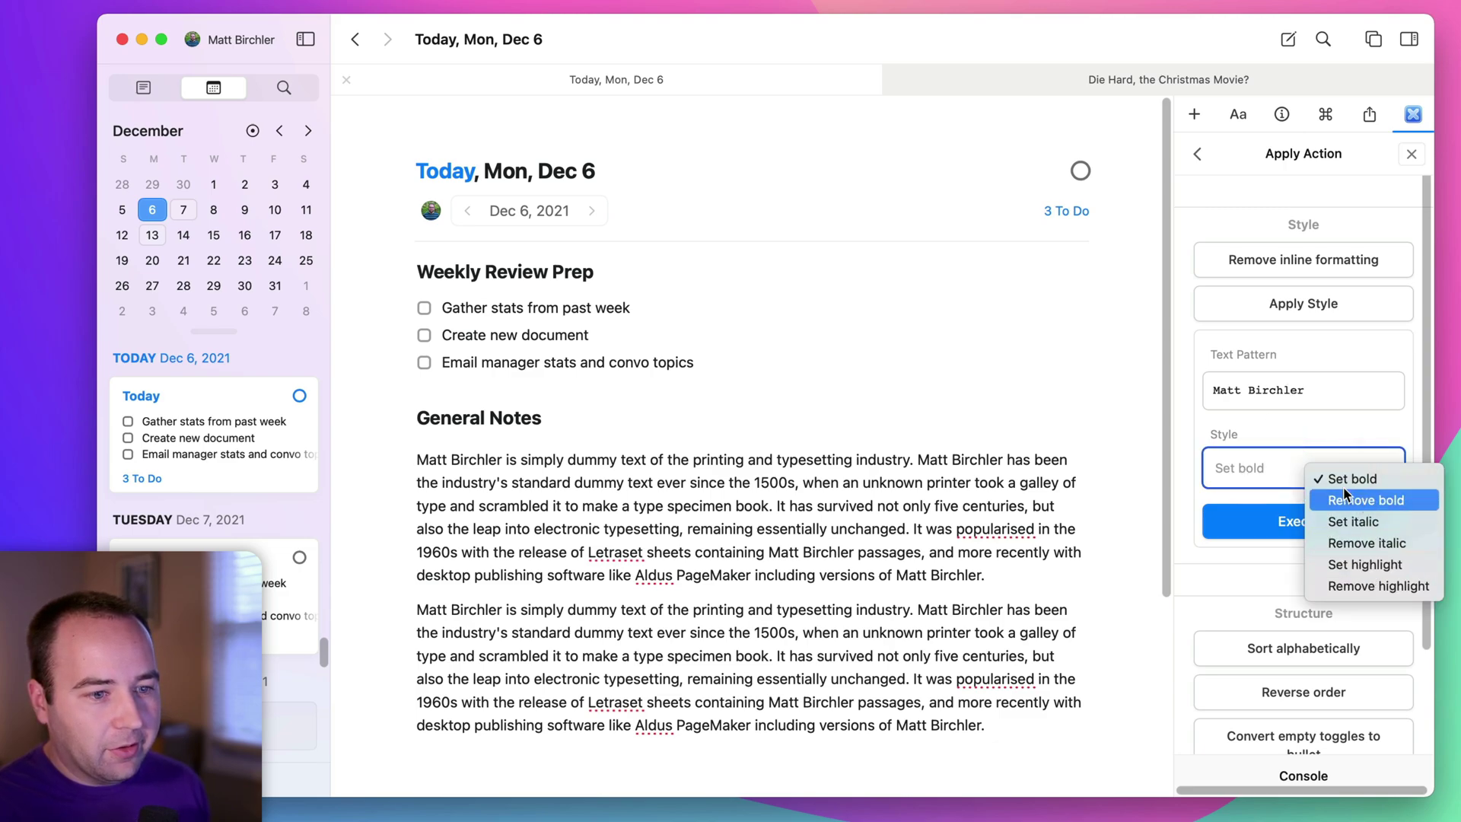
pyautogui.click(1365, 563)
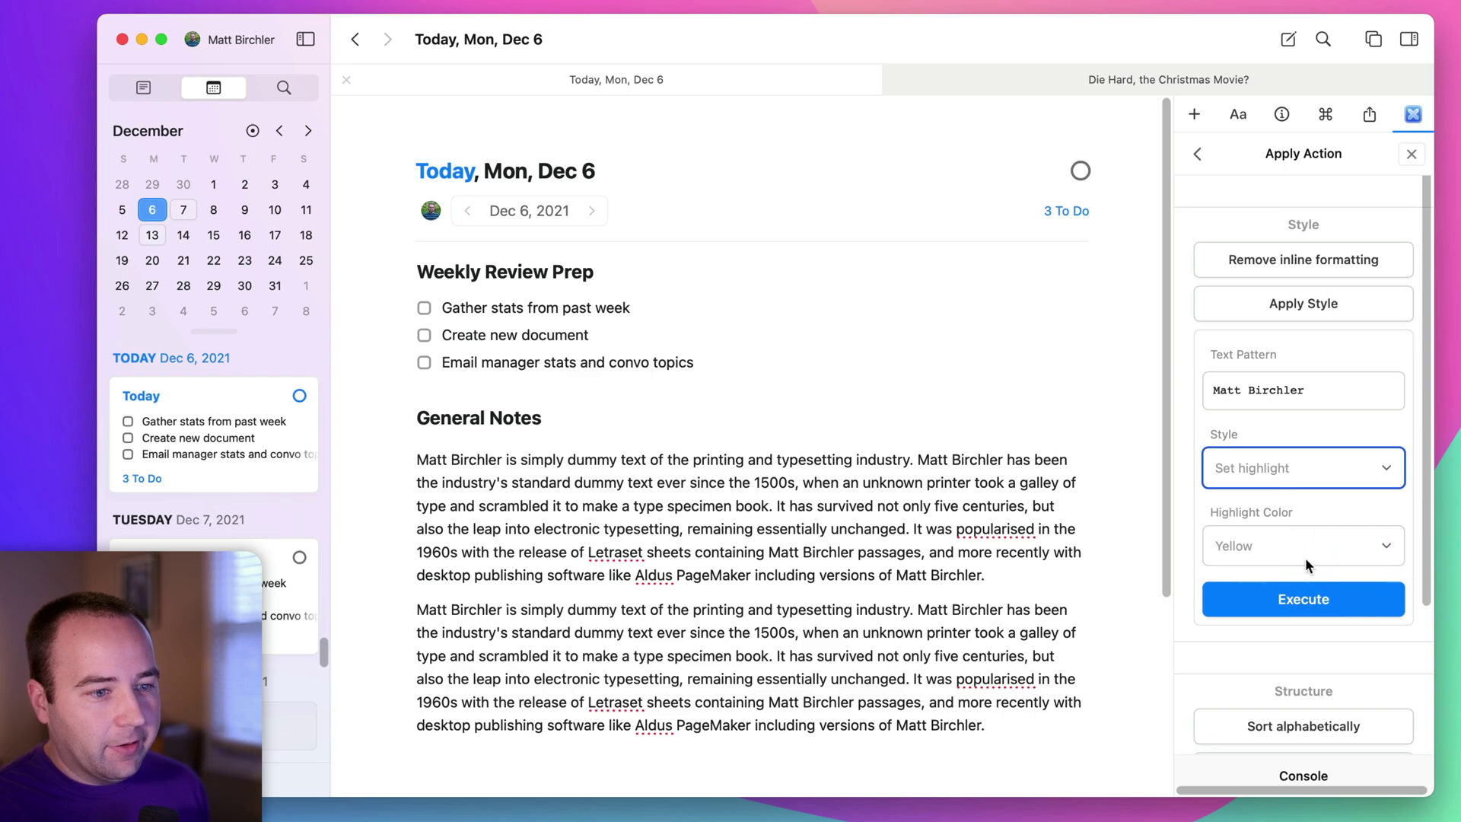
pyautogui.click(1311, 600)
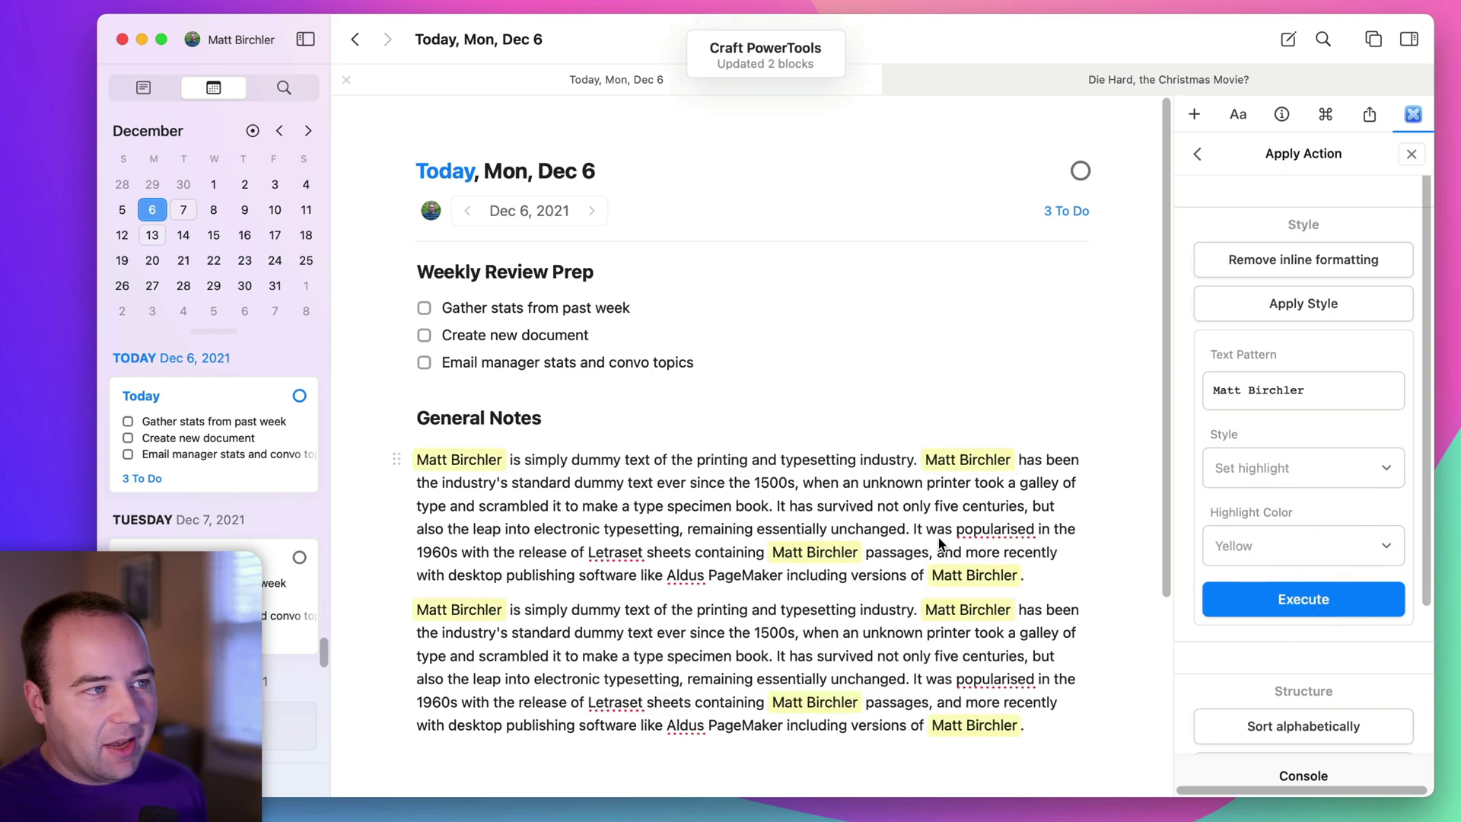
# Select the three Weekly Review Prep tasks and sort them alphabetically.
pyautogui.scroll(-5, 1325, 354)
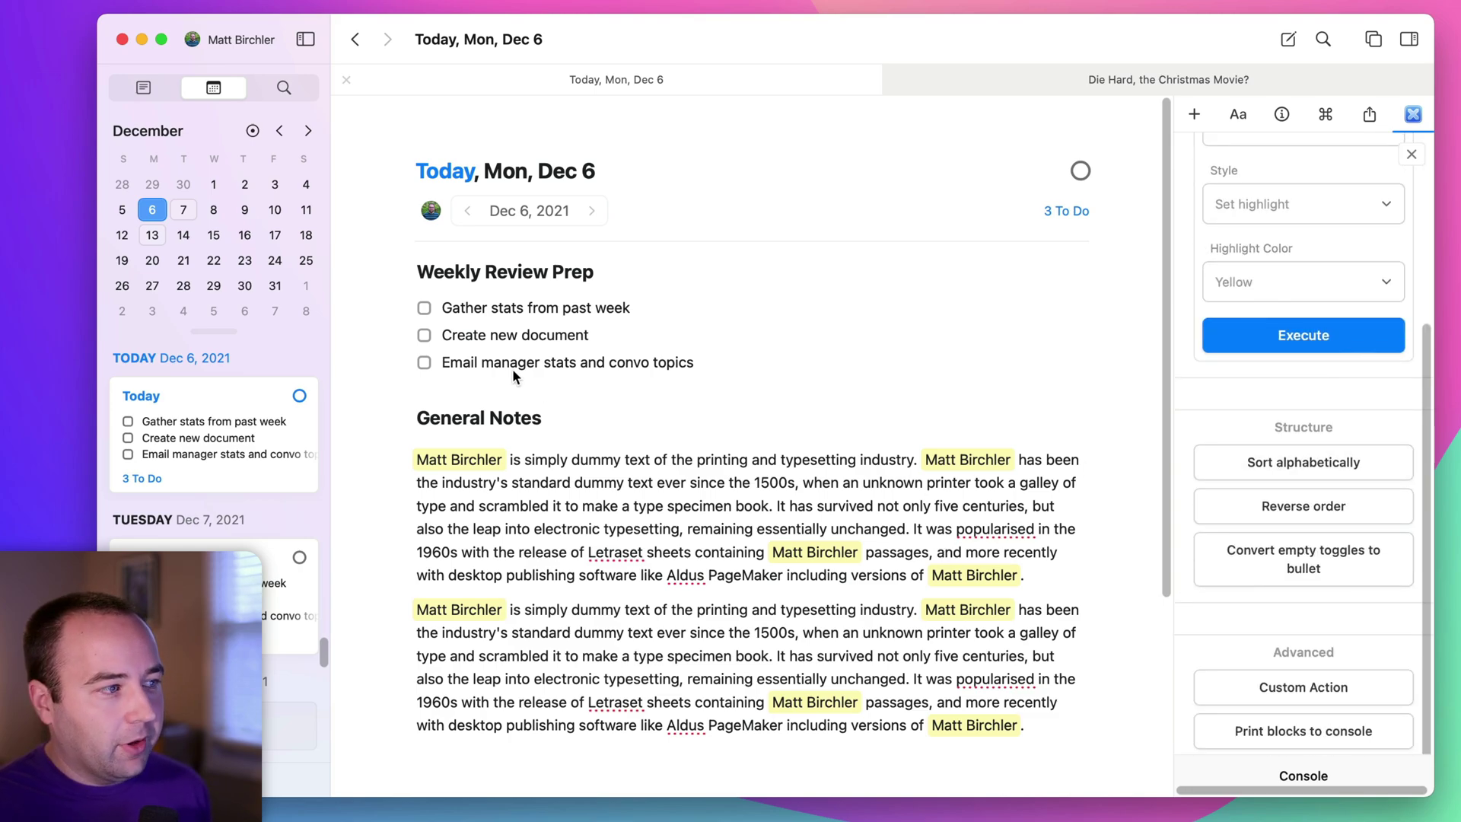
pyautogui.click(545, 362)
pyautogui.keyDown('shift'); pyautogui.click(532, 306); pyautogui.keyUp('shift')
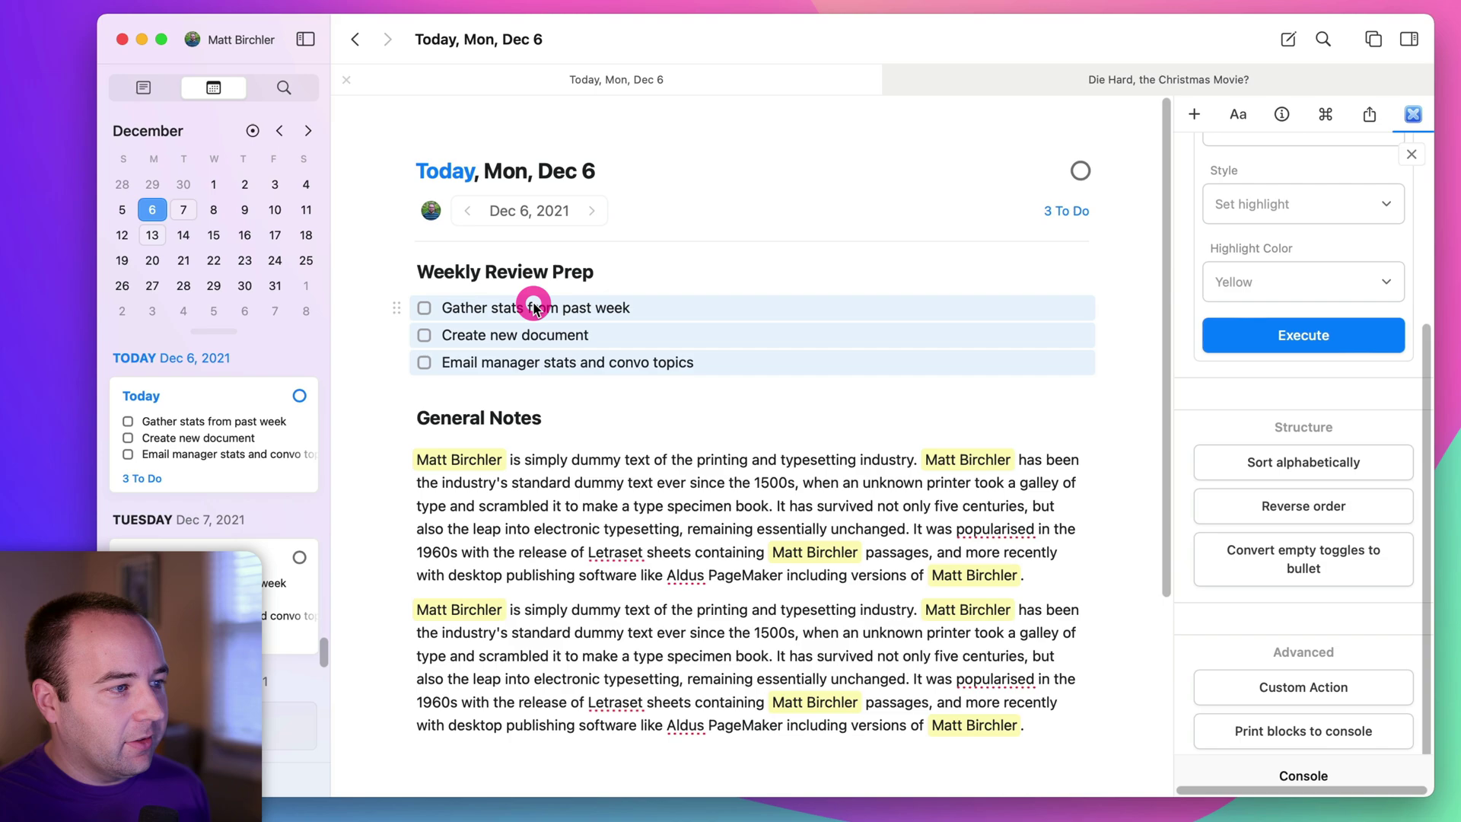
pyautogui.click(1263, 467)
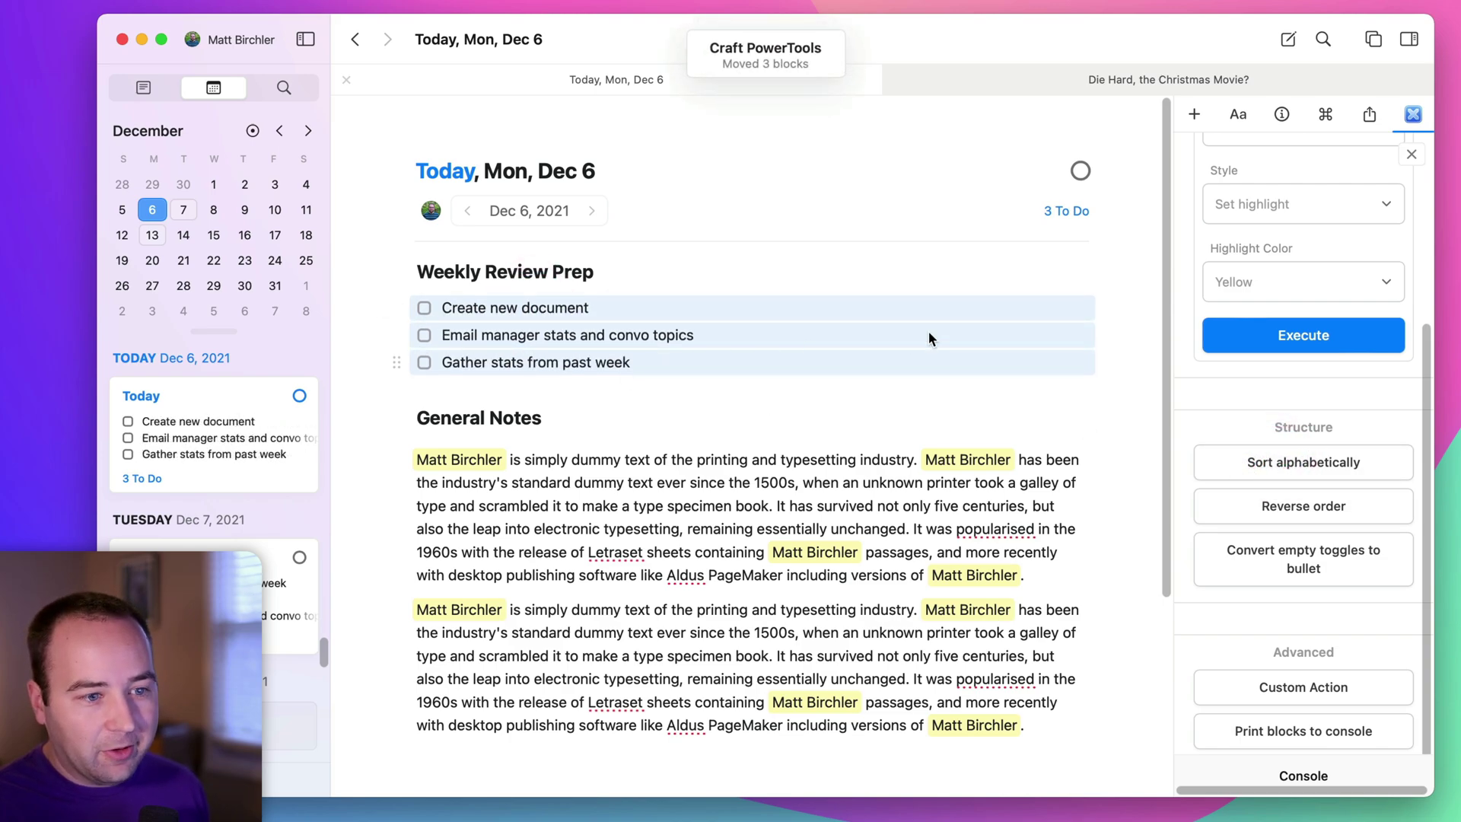
# Reverse the order of the three selected tasks twice and try converting empty toggles to bullets.
pyautogui.click(1298, 506)
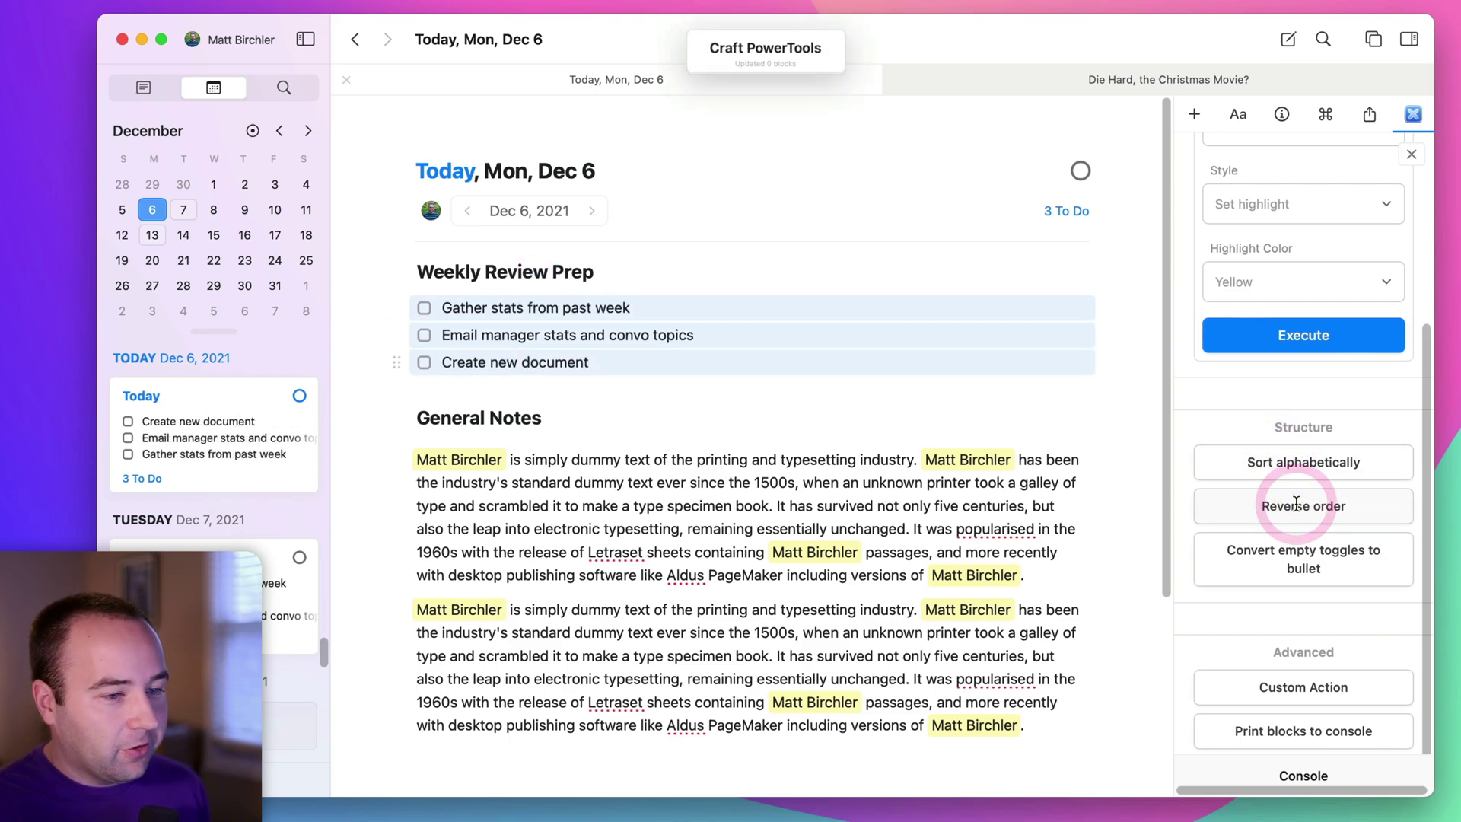
pyautogui.click(1298, 506)
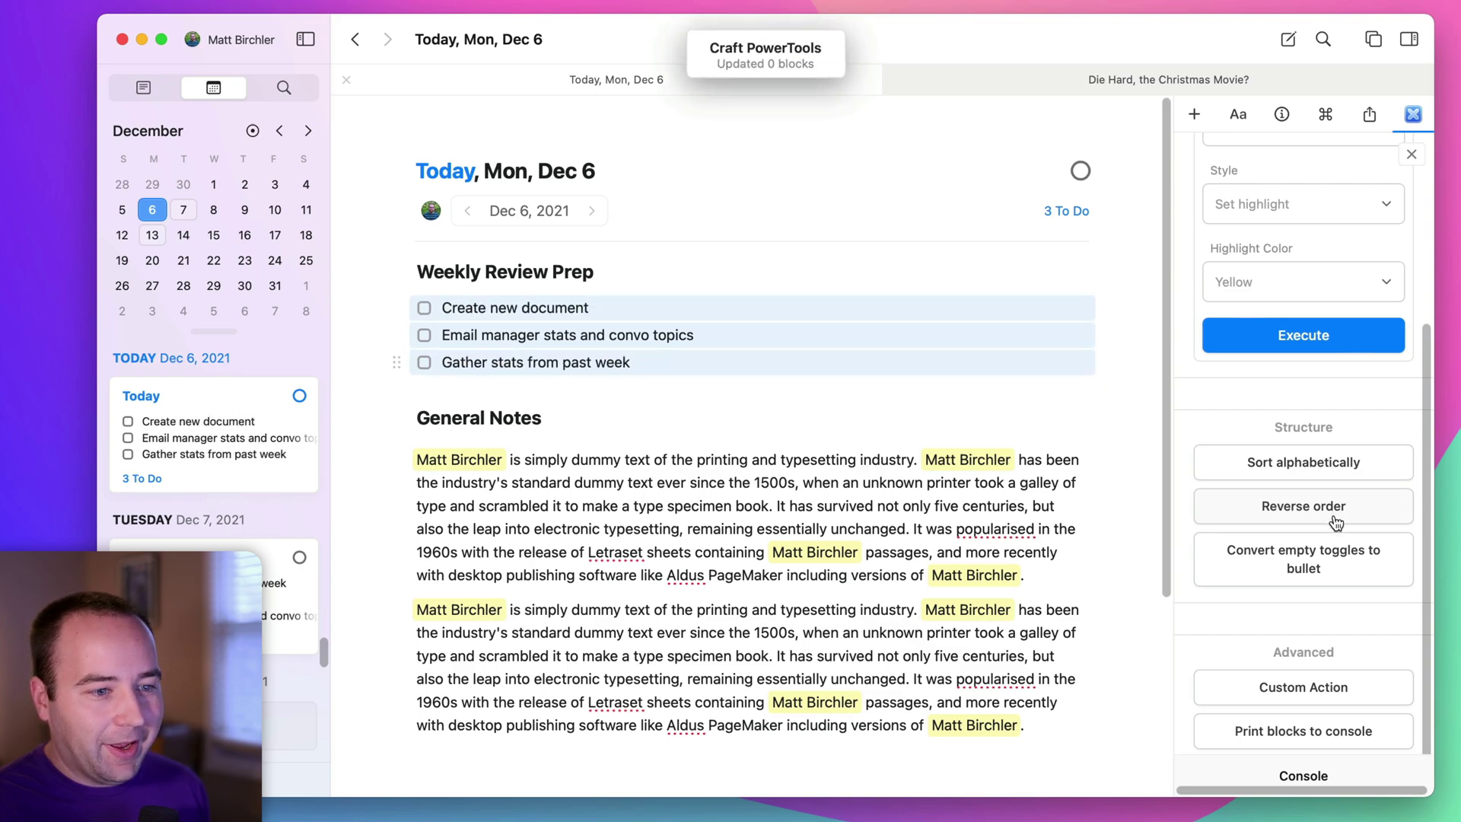
pyautogui.click(1313, 559)
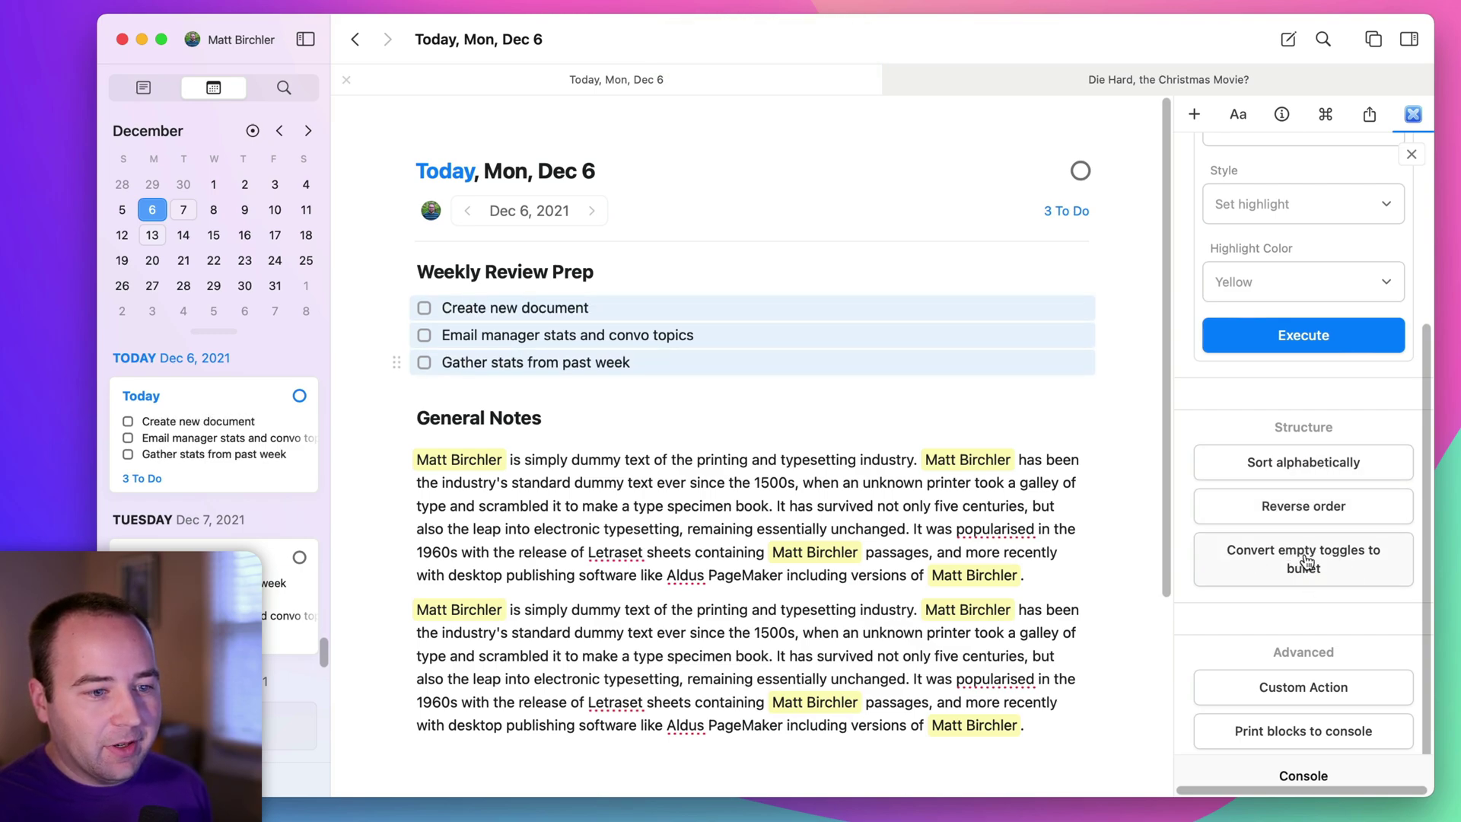
pyautogui.click(1313, 561)
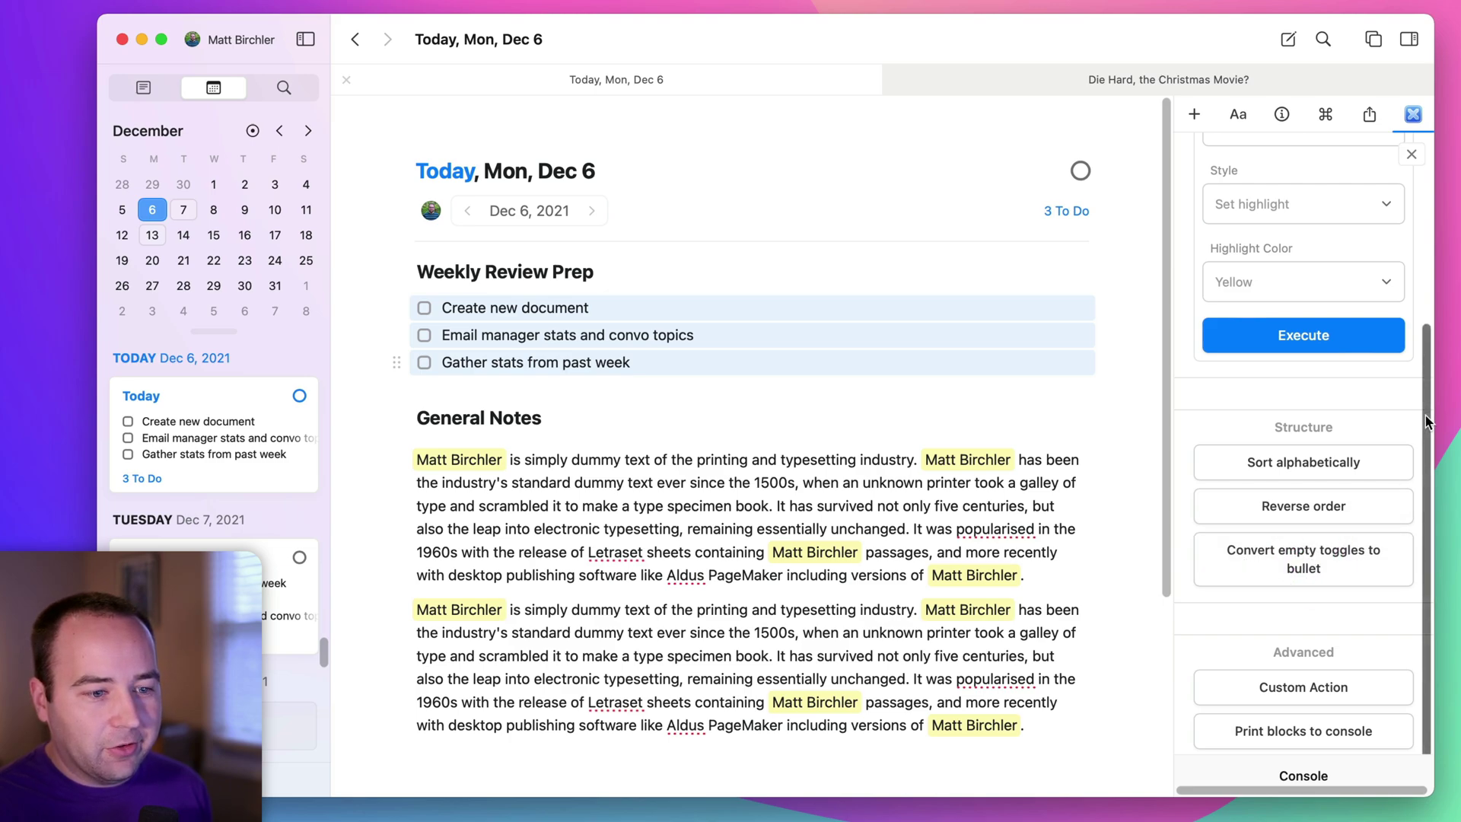
# Open Custom Action and examine the example script that removes inline formatting.
pyautogui.click(1336, 691)
pyautogui.scroll(-5, 1335, 691)
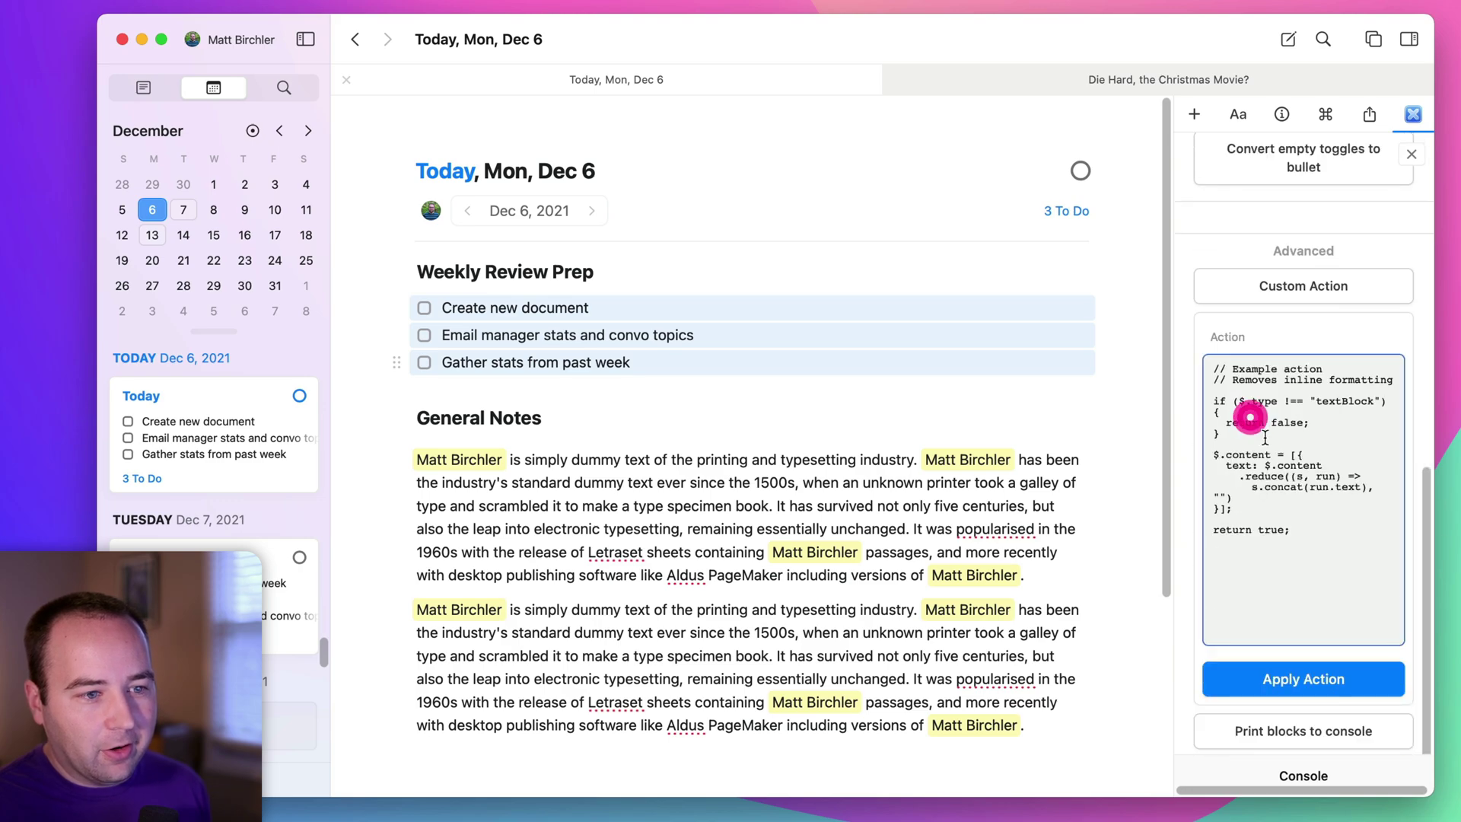
pyautogui.moveTo(1269, 422); pyautogui.dragTo(1250, 442)
pyautogui.click(1277, 487)
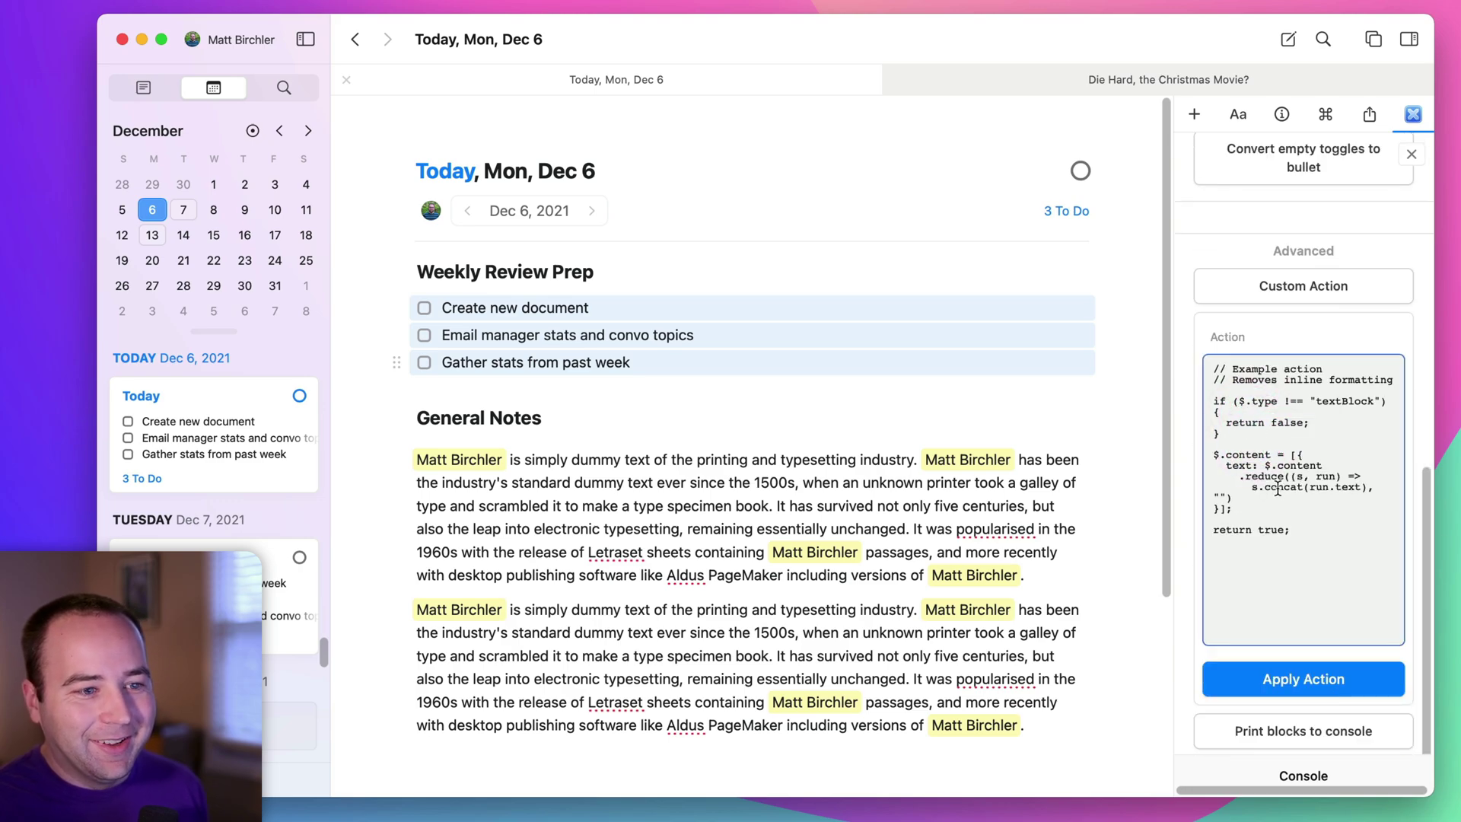
# Print the three selected task blocks to the console and examine the logged block data for each.
pyautogui.click(1315, 748)
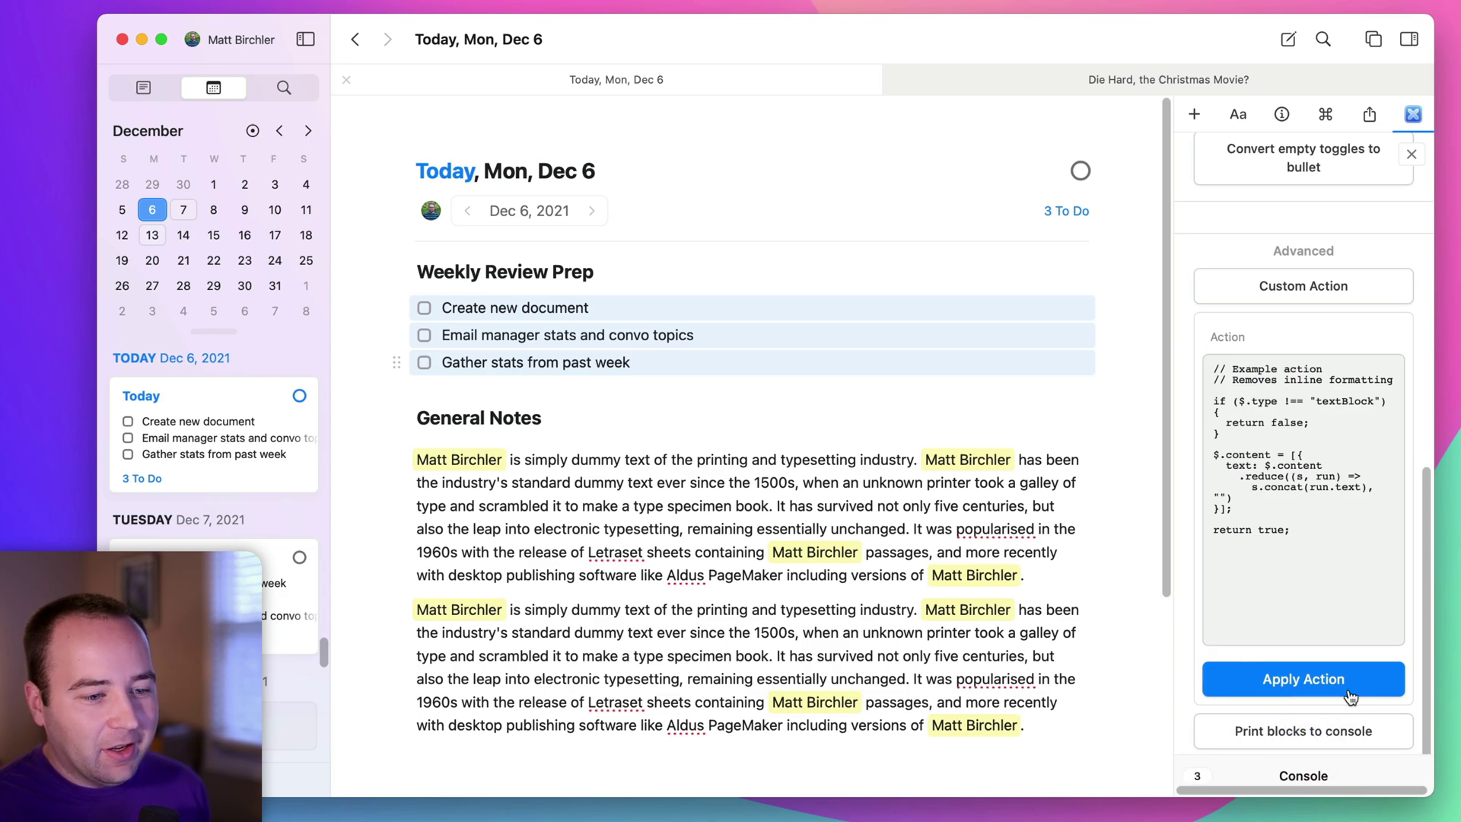
pyautogui.click(1348, 695)
pyautogui.click(1305, 774)
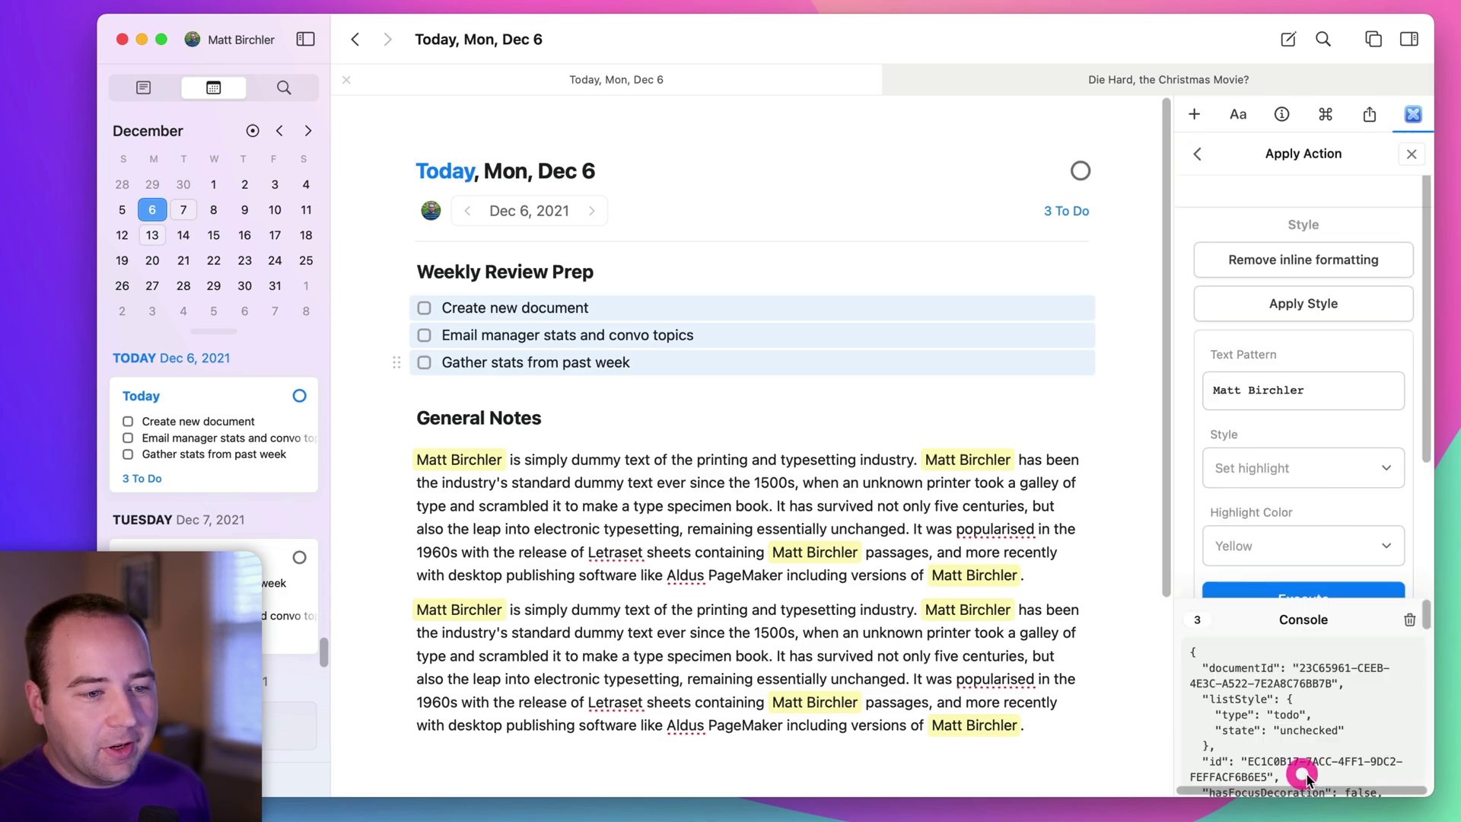
pyautogui.scroll(-5, 1294, 753)
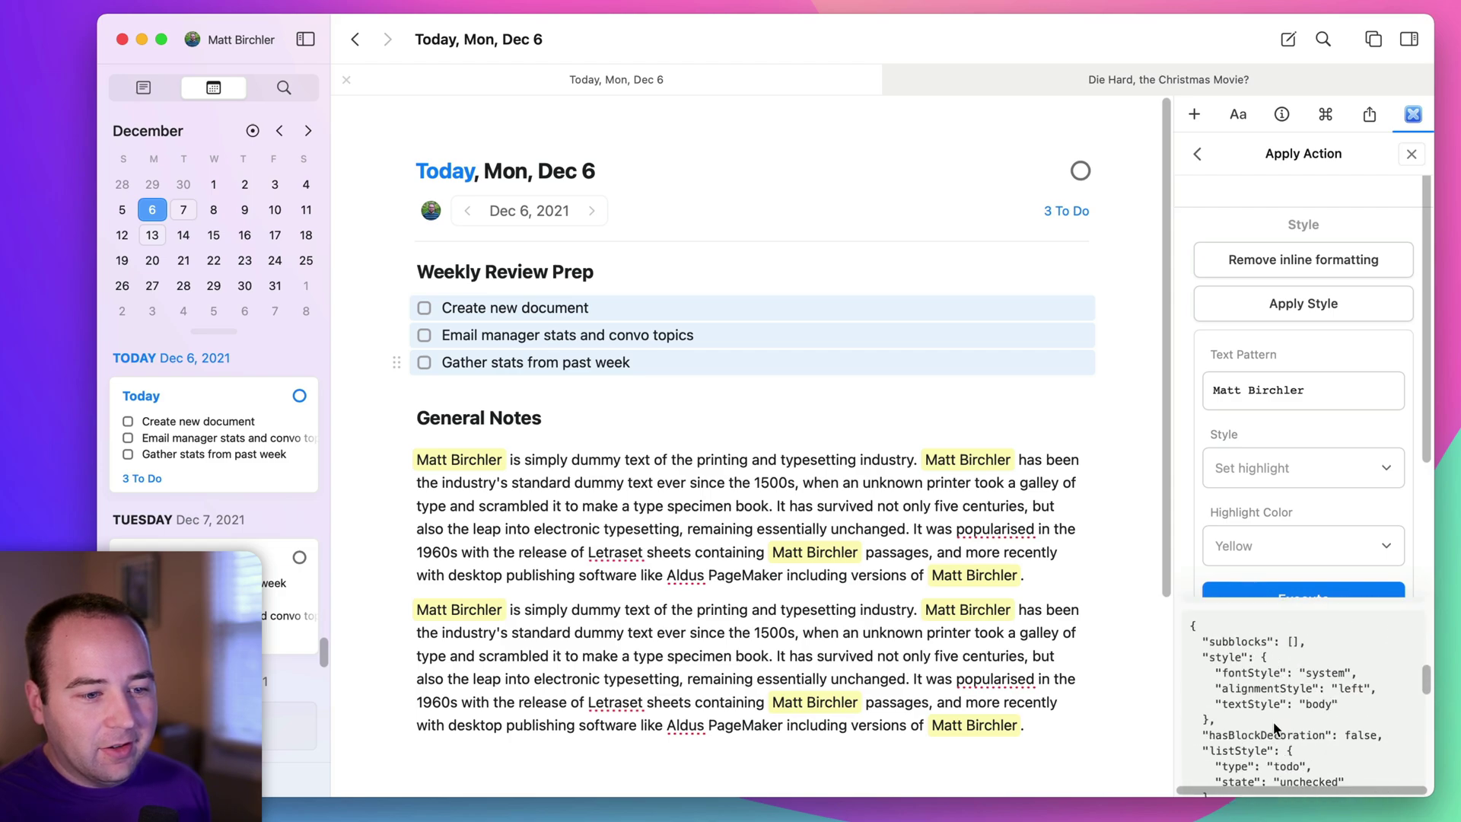
pyautogui.scroll(-8, 1274, 727)
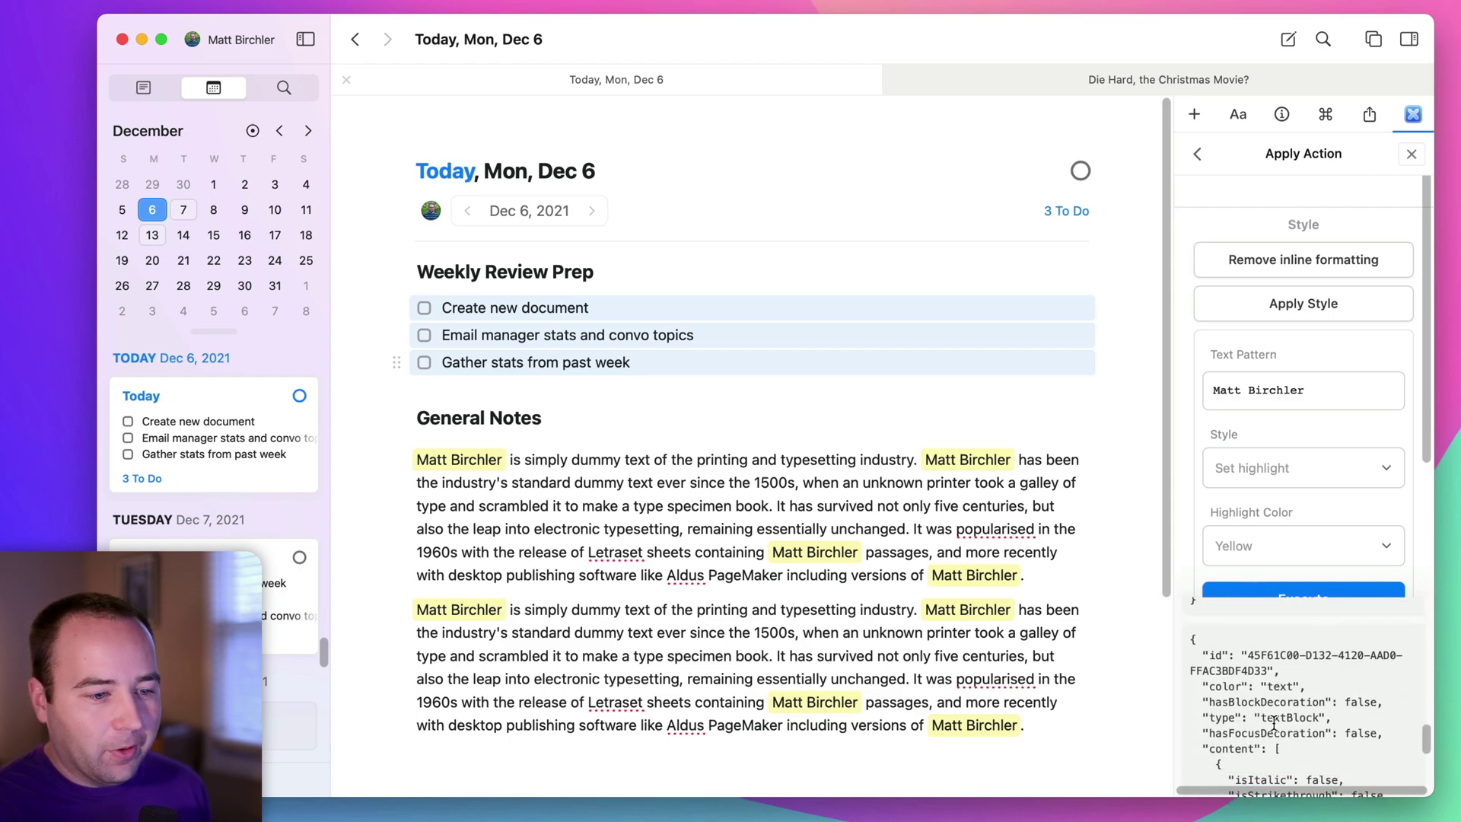
pyautogui.scroll(-10, 1273, 723)
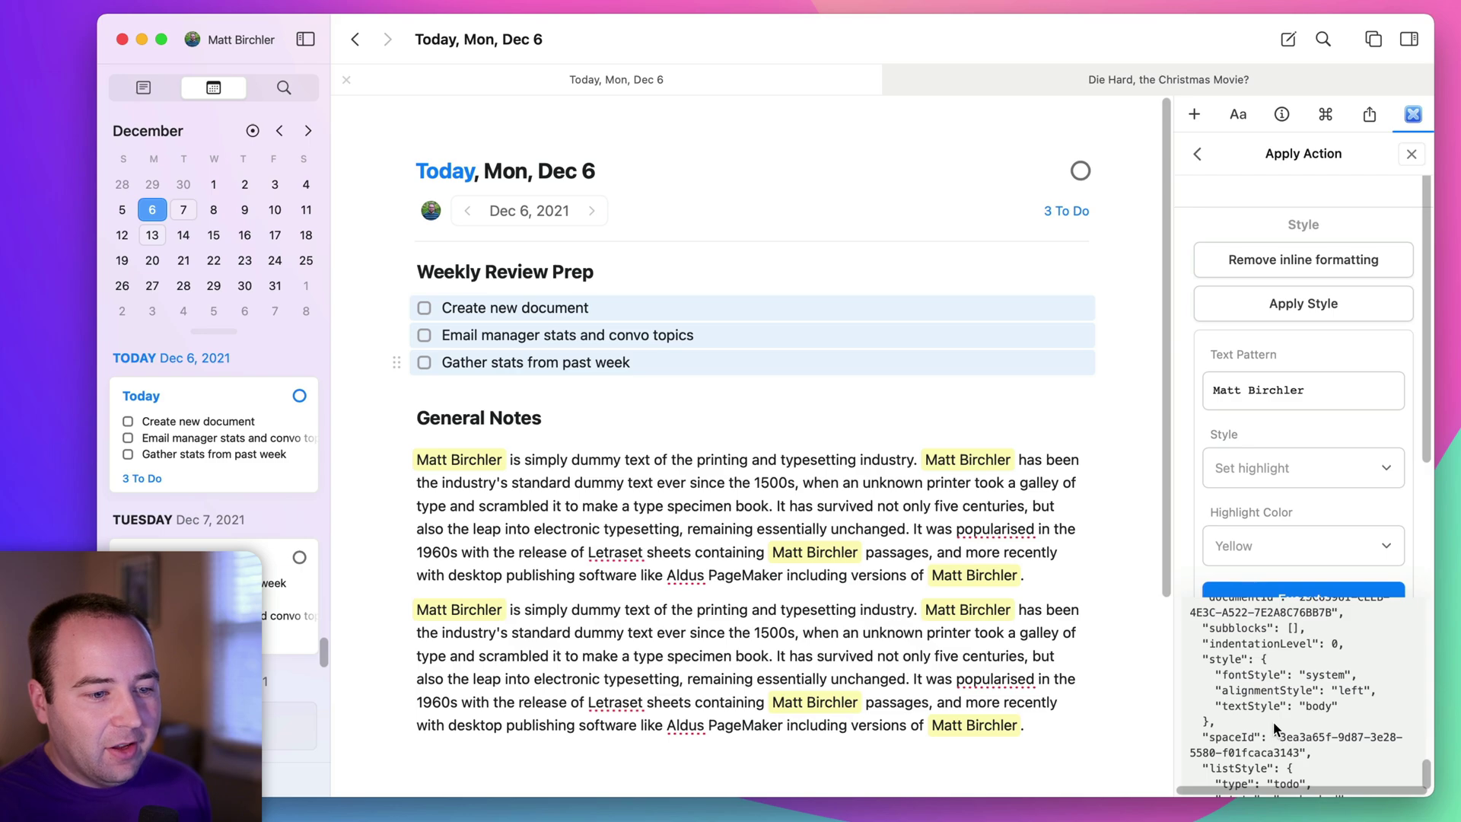
pyautogui.scroll(-3, 1274, 727)
pyautogui.moveTo(1256, 685); pyautogui.dragTo(1238, 660)
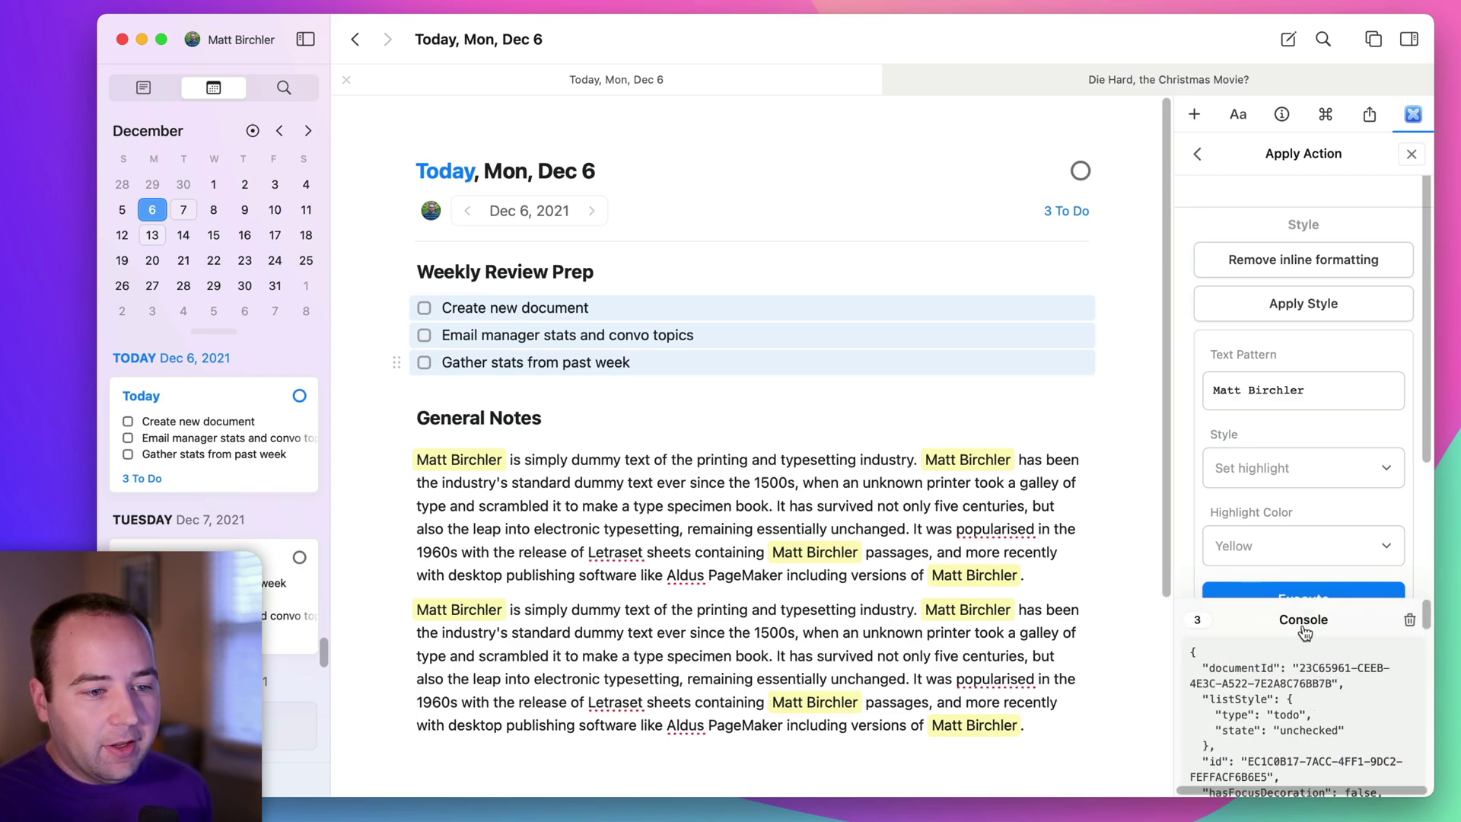
pyautogui.click(1304, 609)
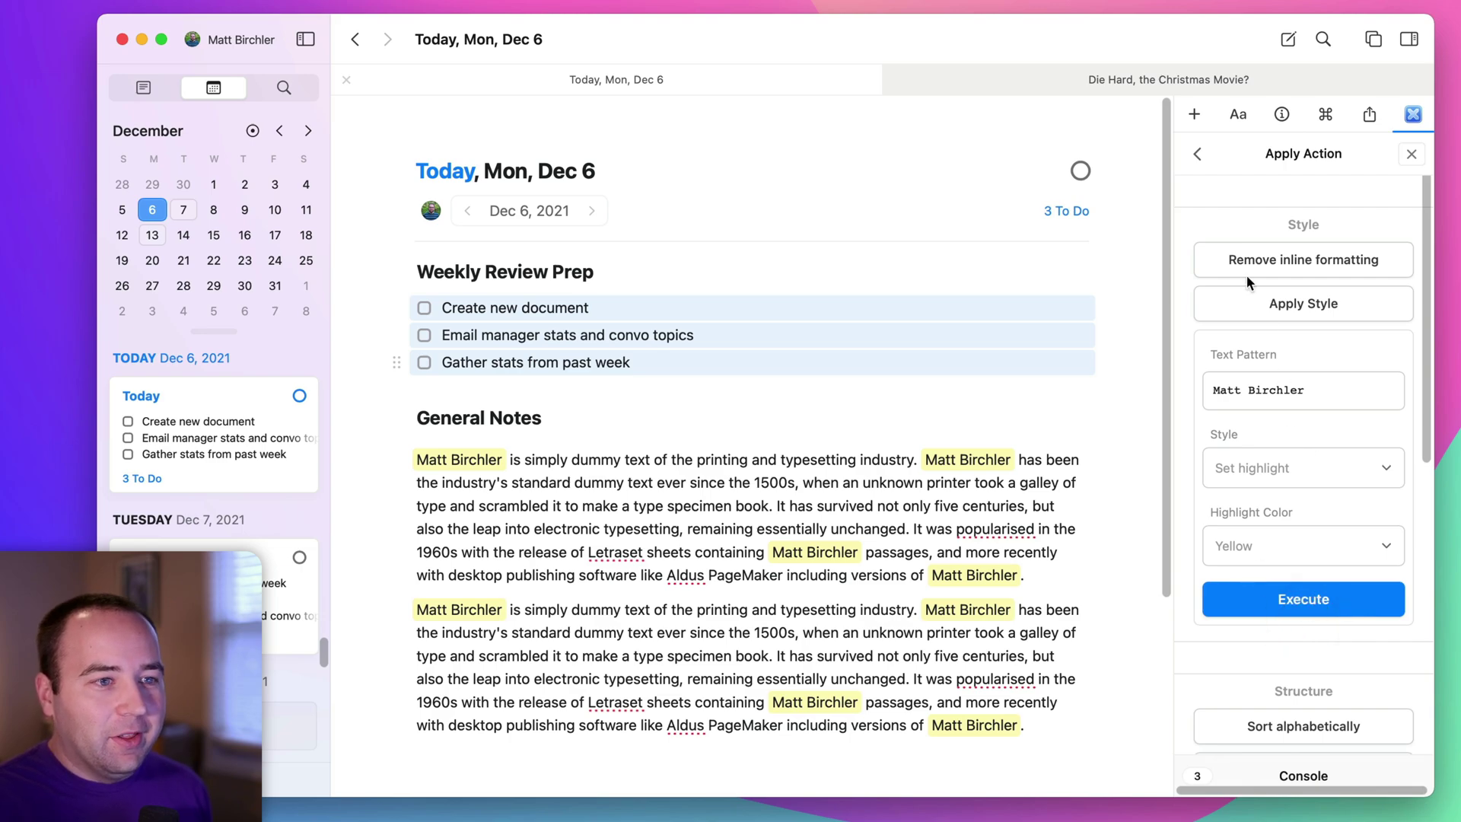
pyautogui.click(1199, 150)
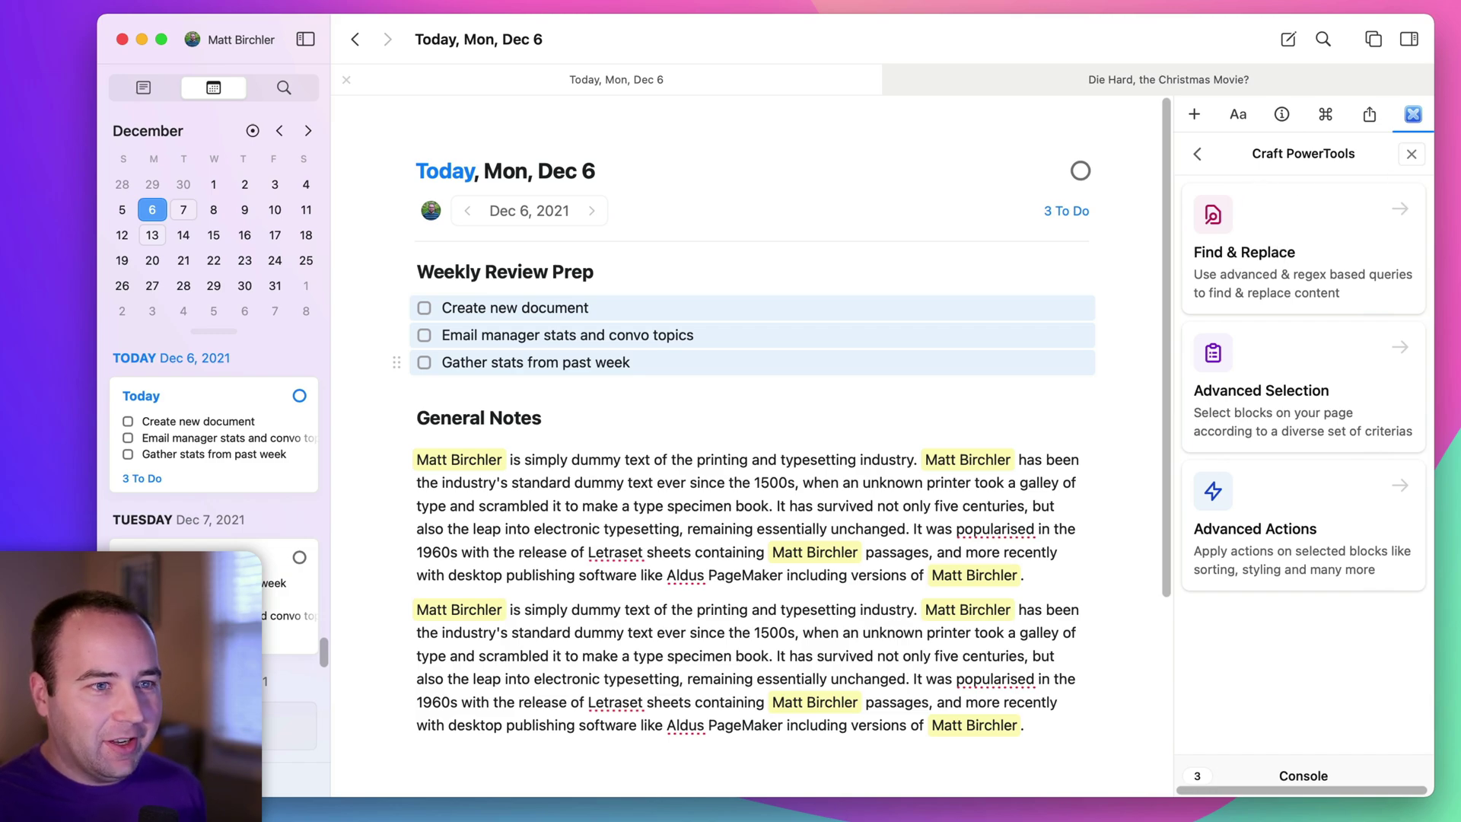
pyautogui.click(1305, 413)
pyautogui.click(1196, 152)
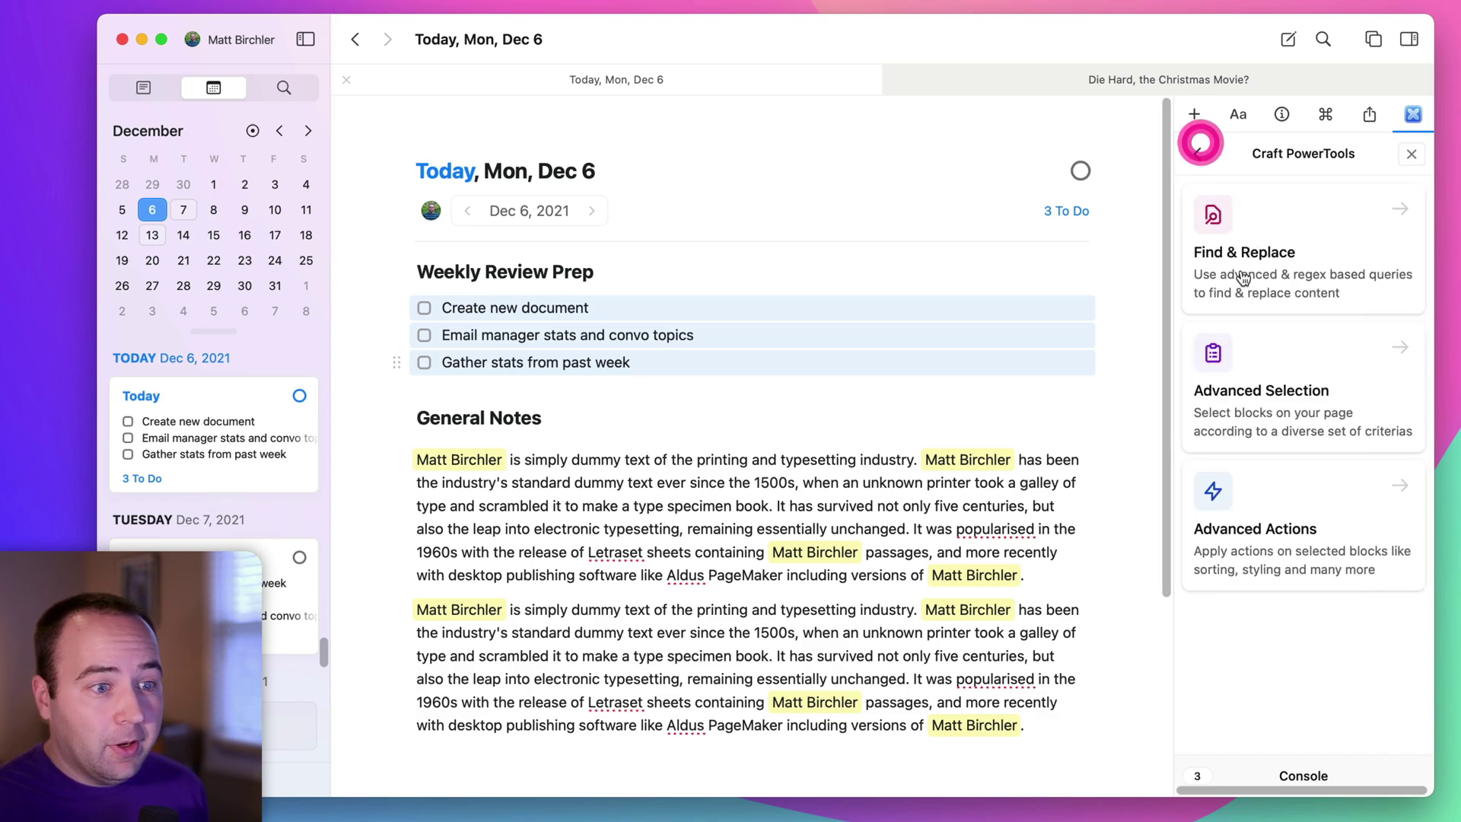
# Use Apply Style in Advanced Actions to set every occurrence of "stats" in the selected tasks to bold.
pyautogui.click(1272, 508)
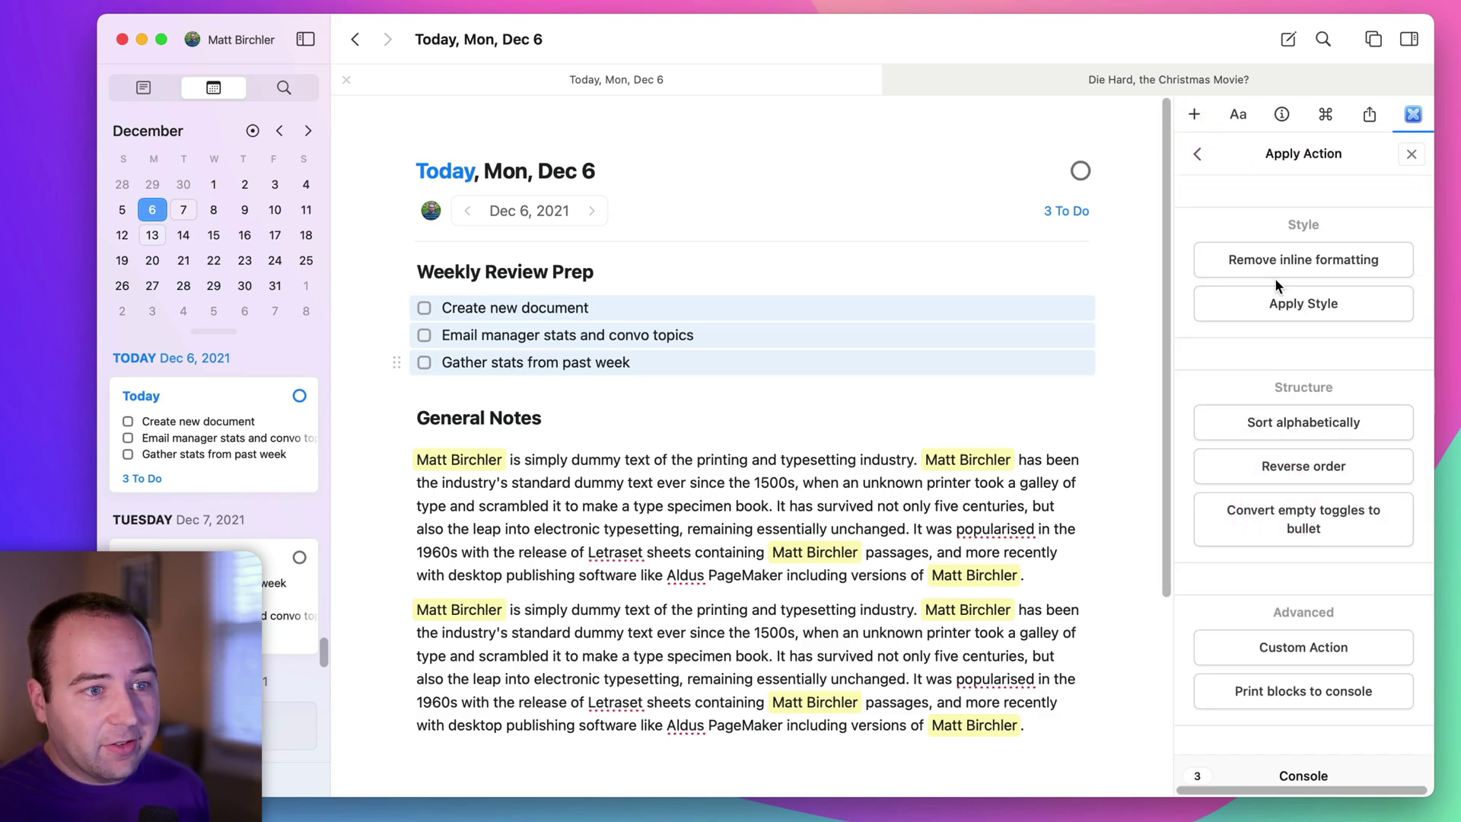
pyautogui.click(1279, 308)
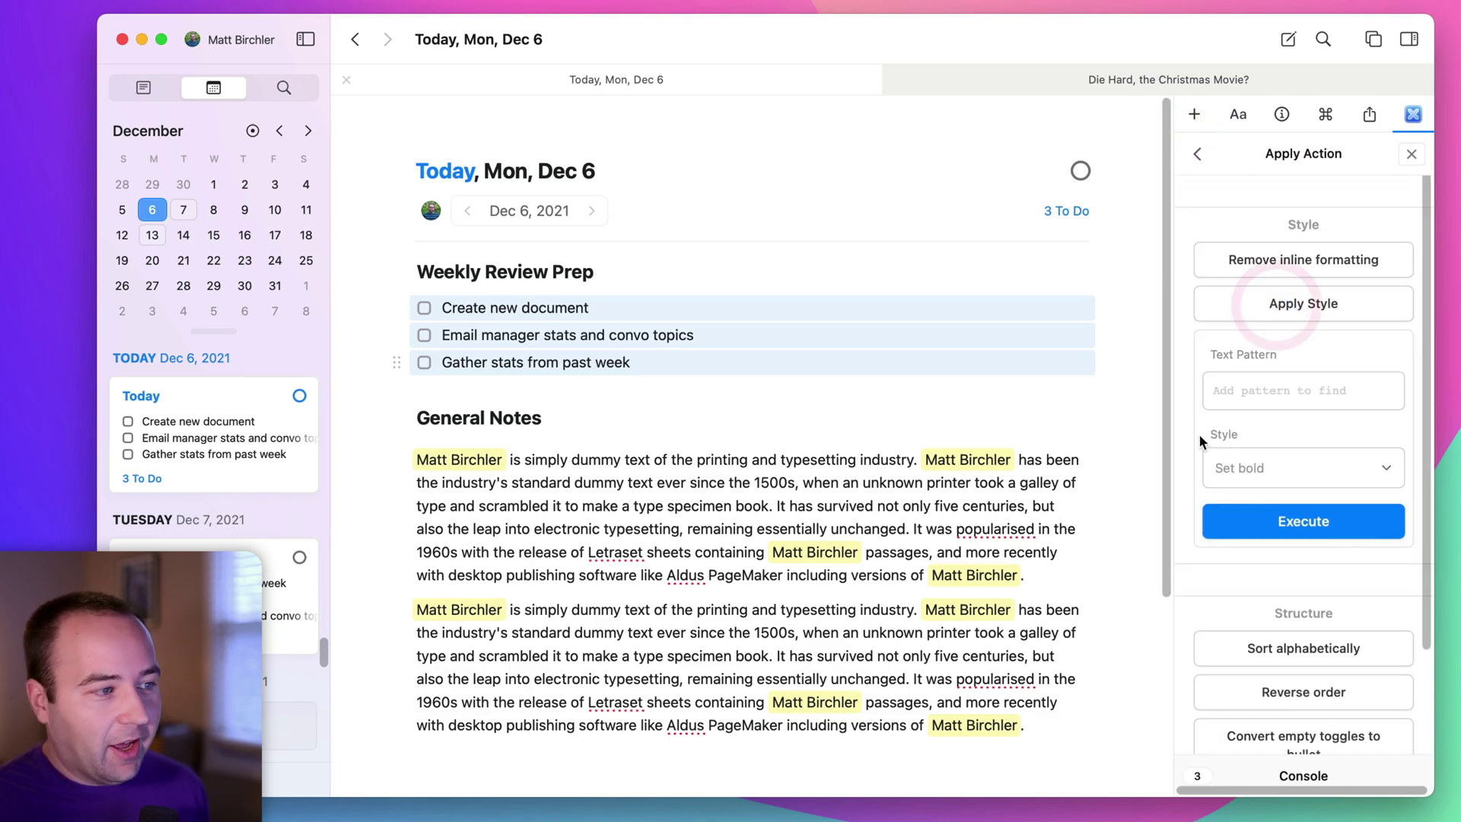
pyautogui.click(1266, 391)
pyautogui.write('sta')
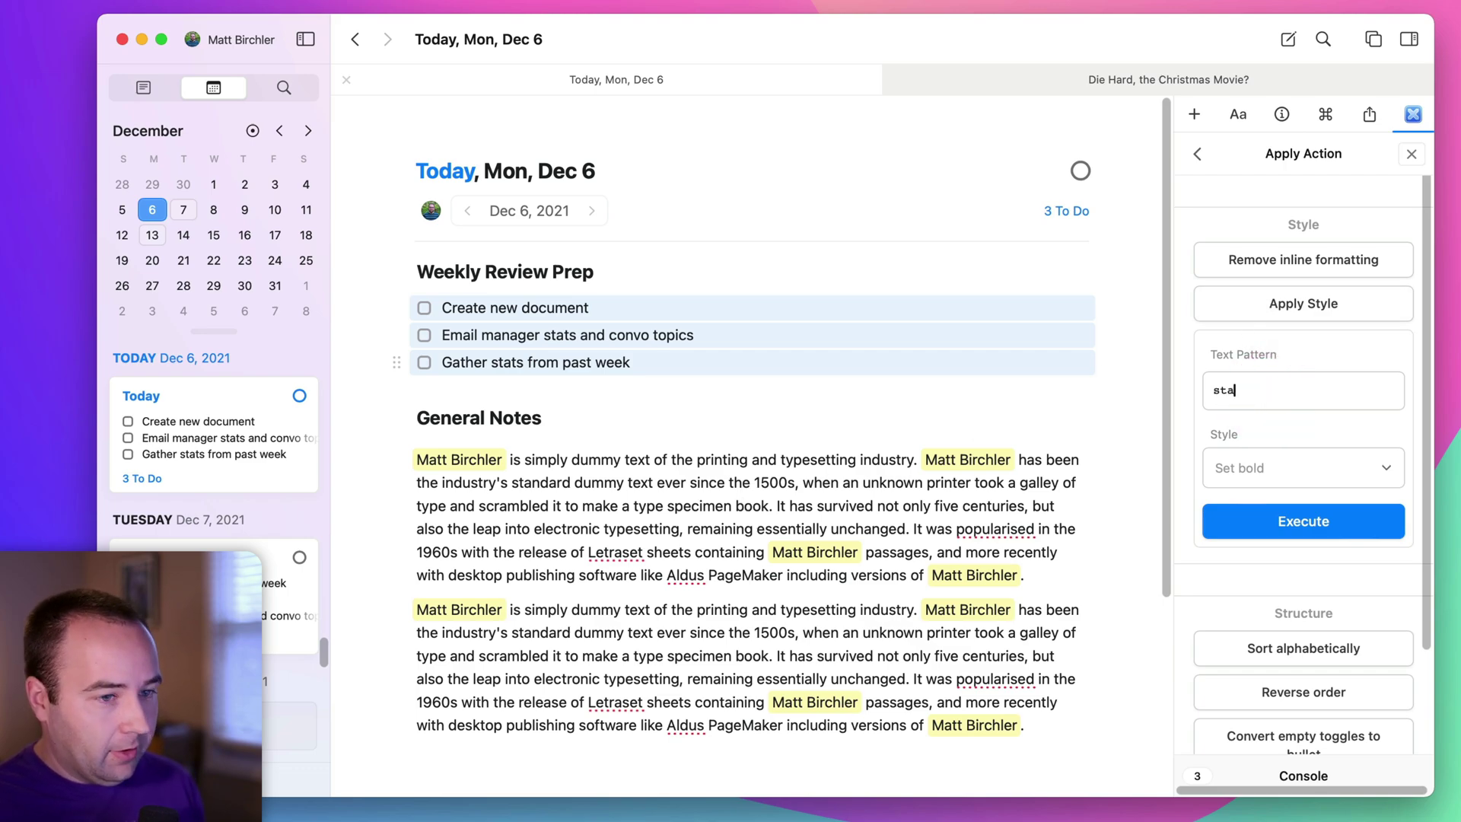
pyautogui.write('t')
pyautogui.click(1295, 460)
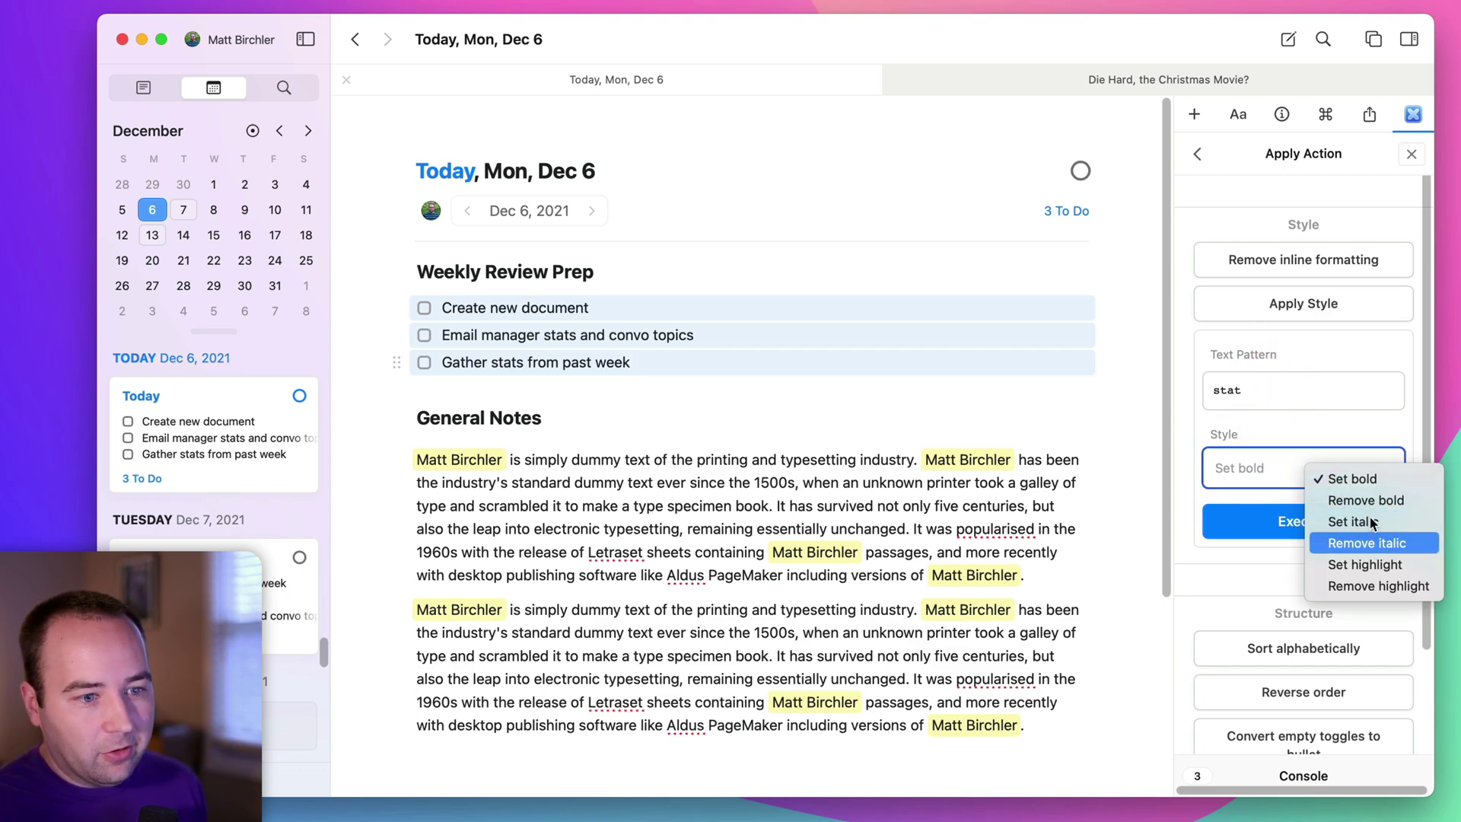
pyautogui.click(1356, 479)
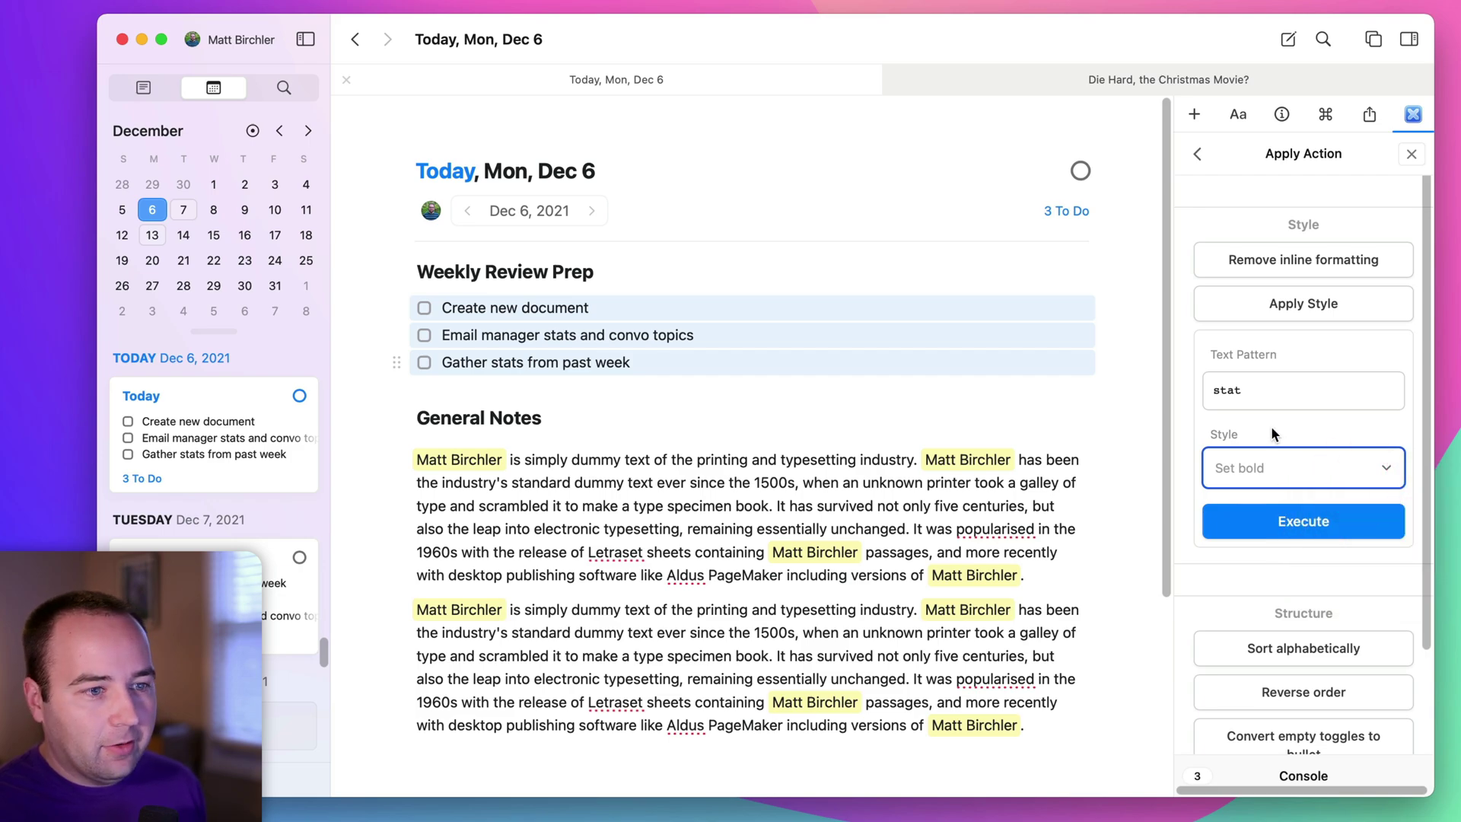
pyautogui.click(1258, 388)
pyautogui.write('s')
pyautogui.click(1306, 522)
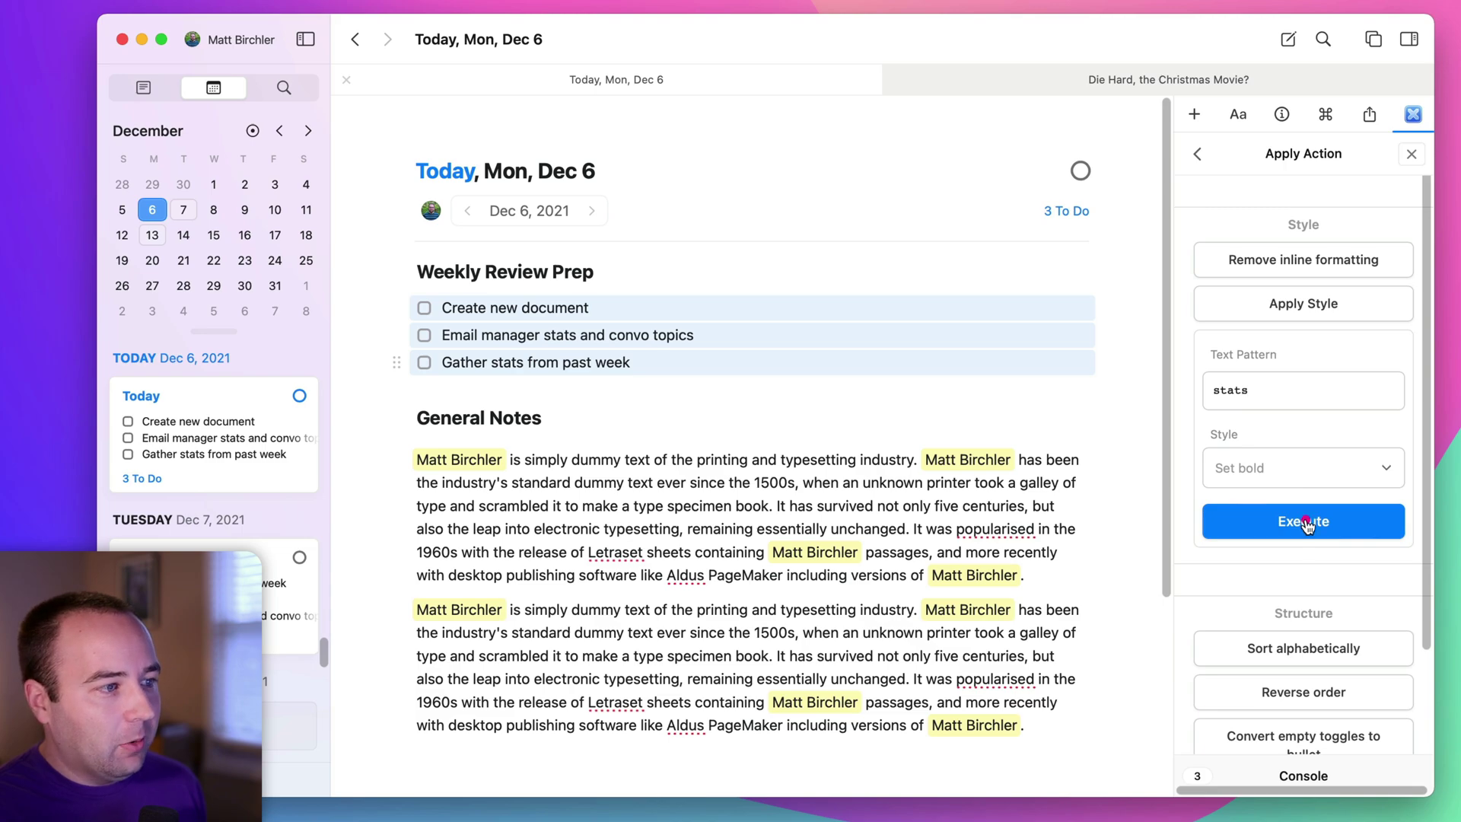
# Clear the task selection and close Craft PowerTools to return to the extensions list.
pyautogui.click(610, 414)
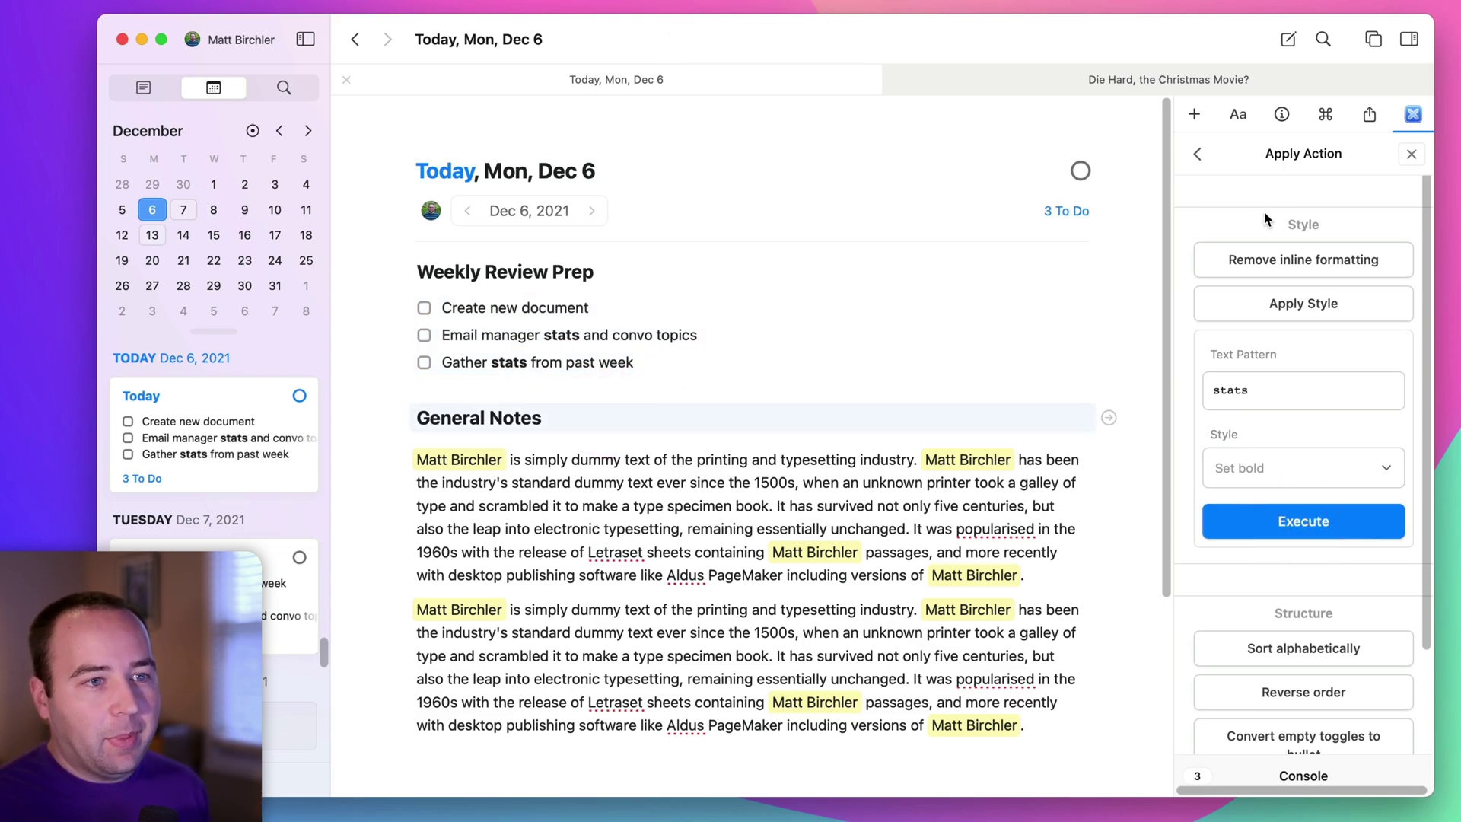
pyautogui.click(1198, 154)
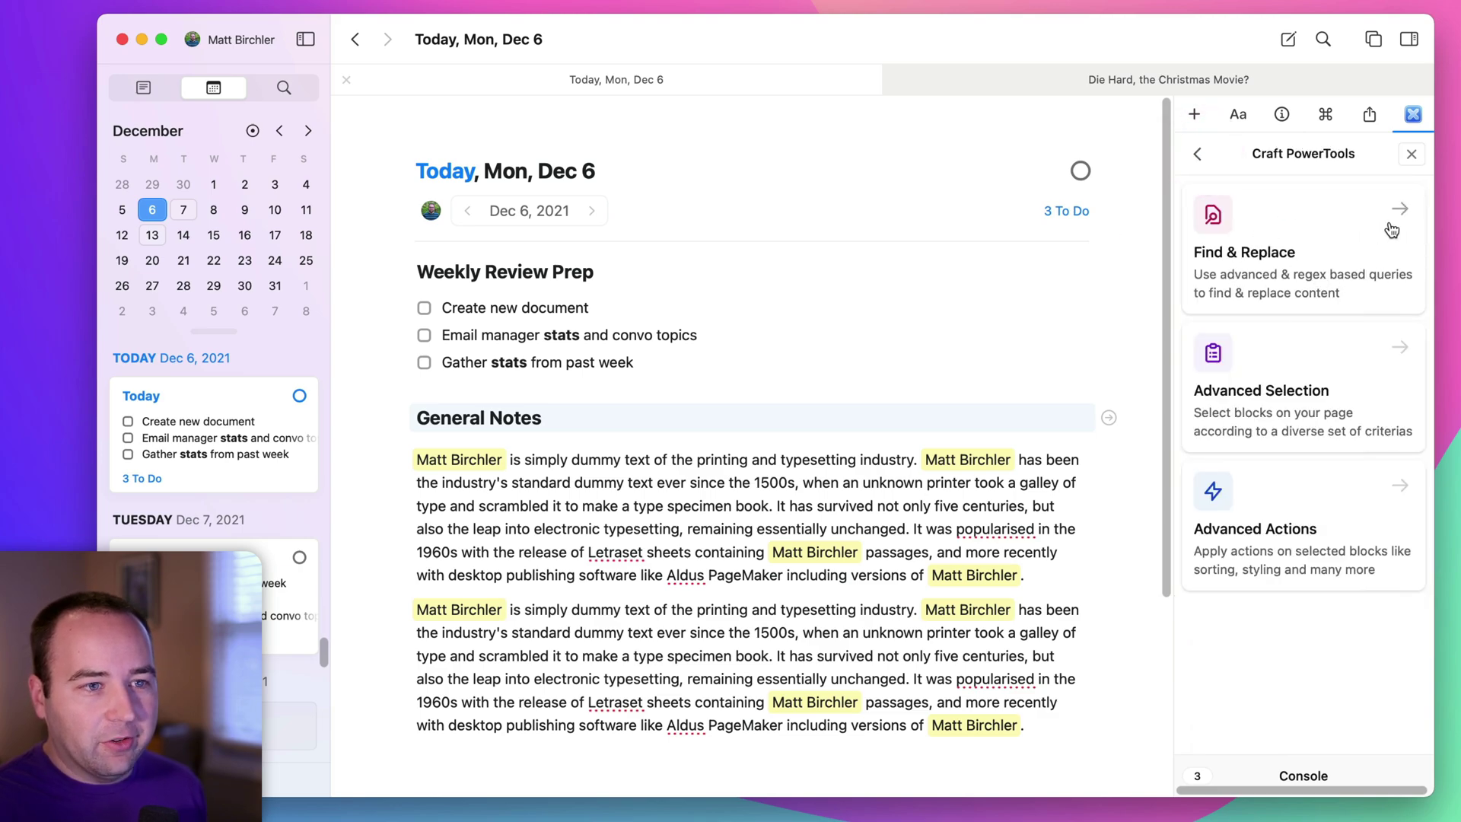
pyautogui.click(1411, 154)
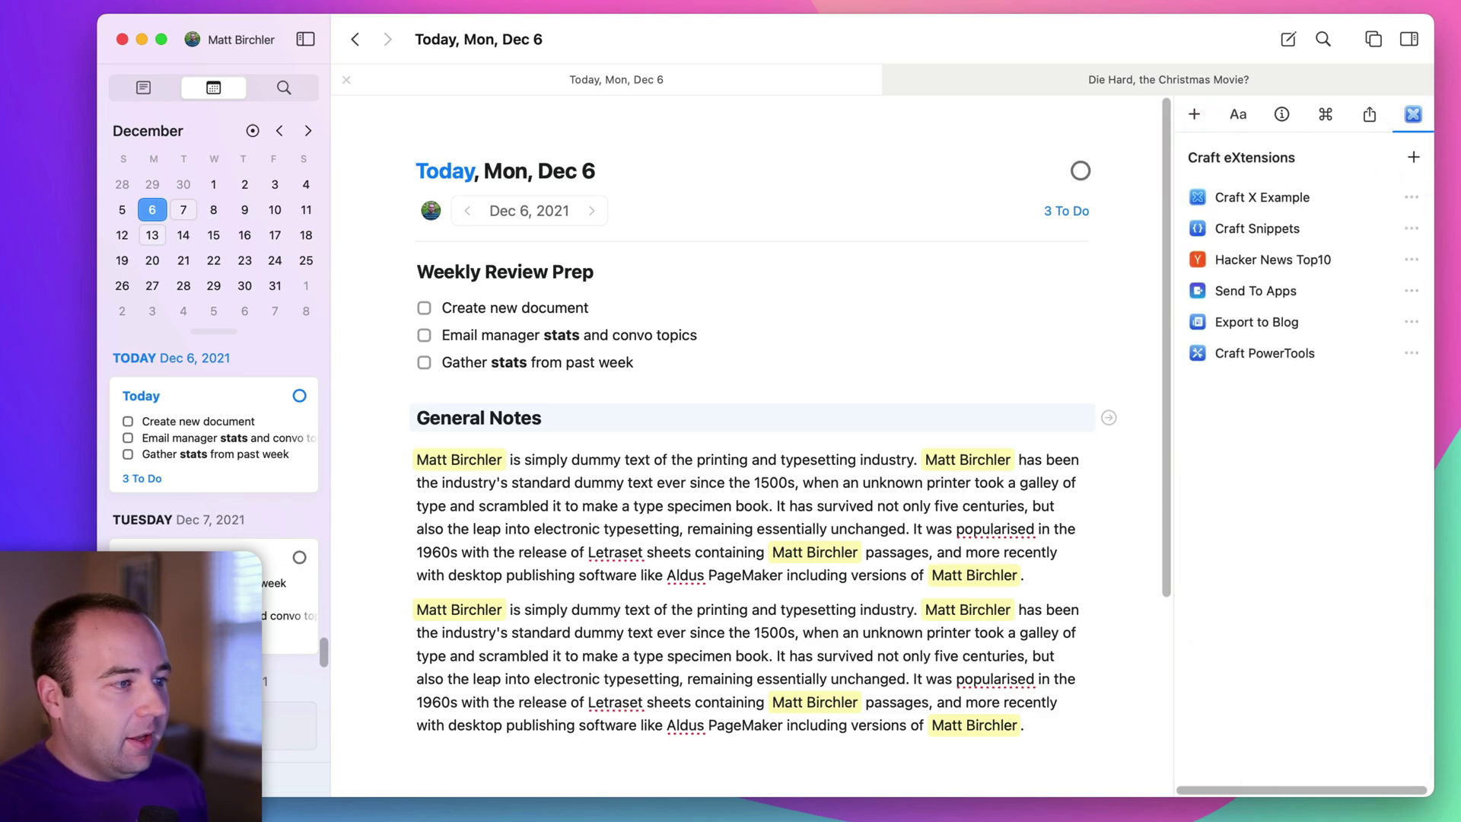